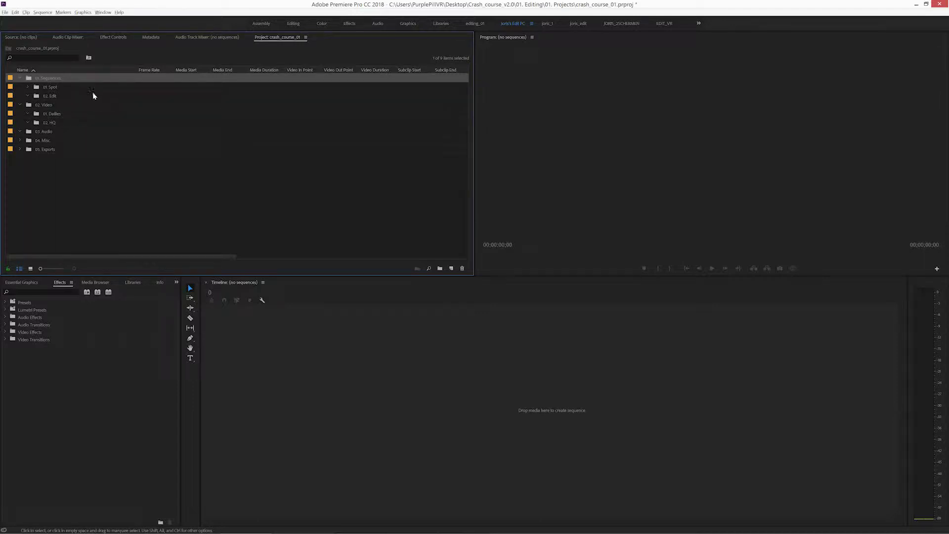
# Import Scene3_take1_01.mp4 from the 01. Dailies Scene03 folder into the 01. Dailies bin and return to the project root.
pyautogui.click(126, 193)
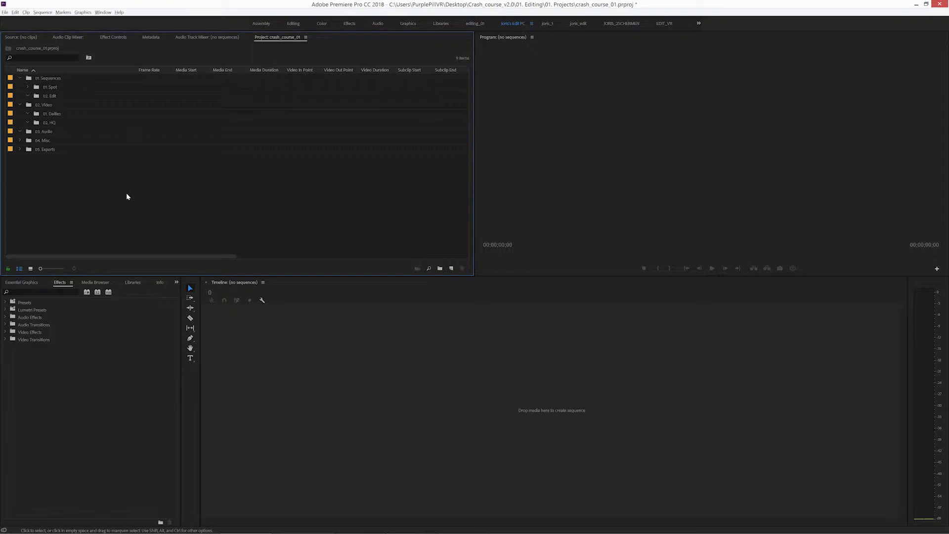
pyautogui.doubleClick(40, 115)
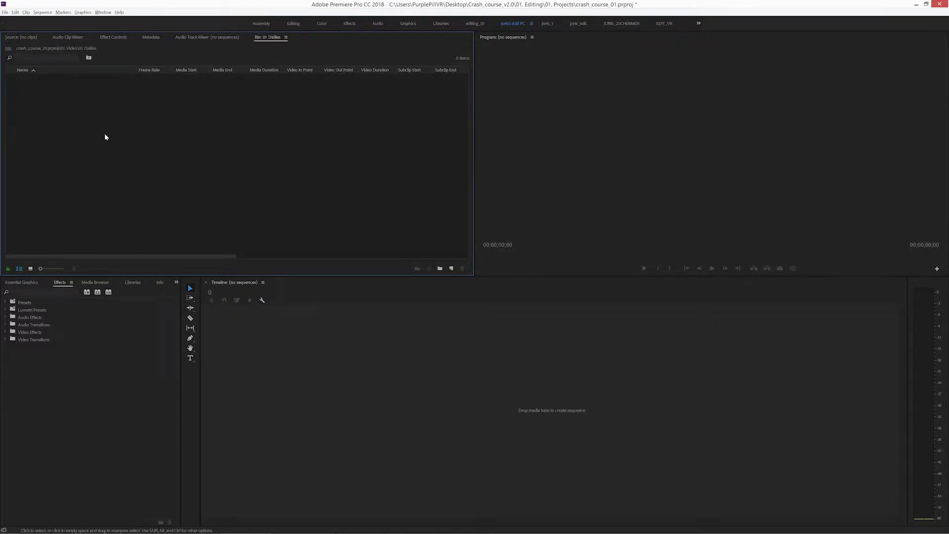
pyautogui.doubleClick(105, 132)
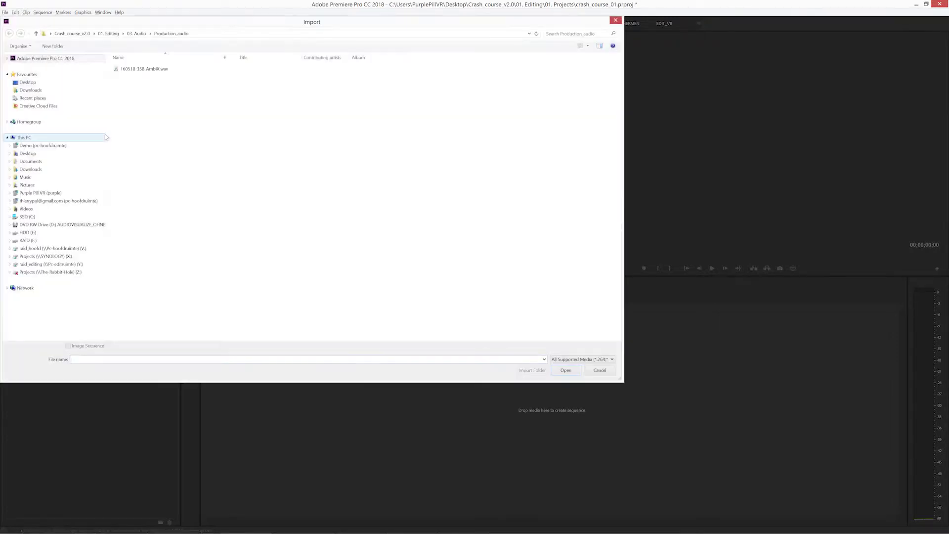
pyautogui.click(109, 33)
pyautogui.click(138, 77)
pyautogui.doubleClick(138, 77)
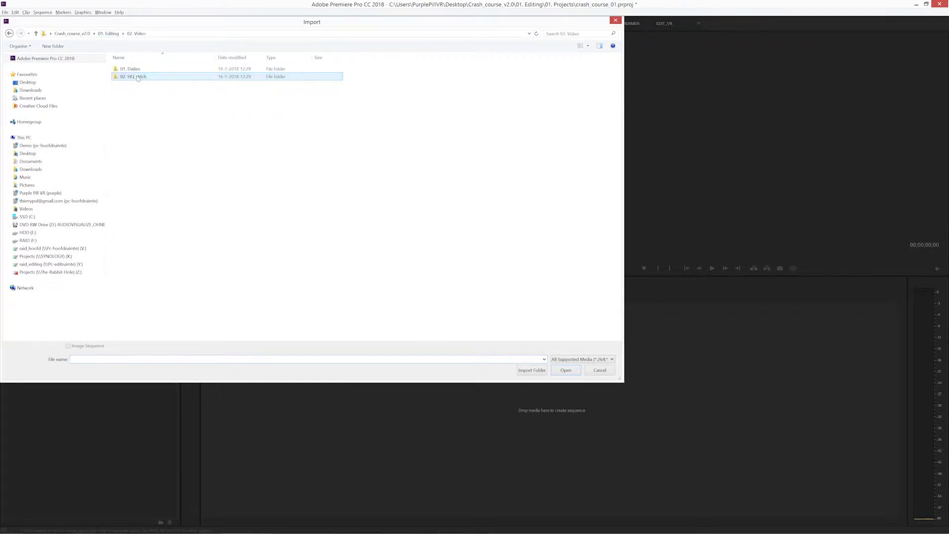
pyautogui.doubleClick(139, 77)
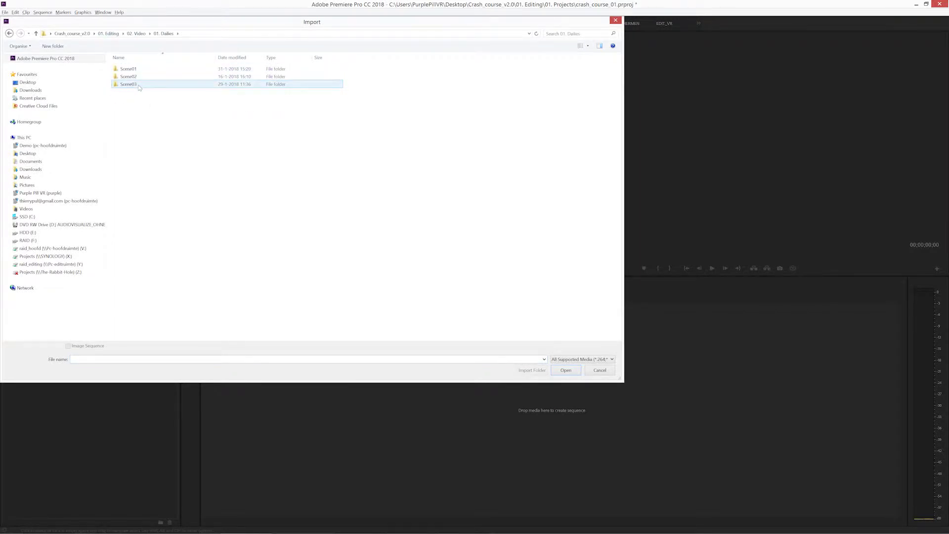
pyautogui.doubleClick(139, 77)
pyautogui.doubleClick(134, 74)
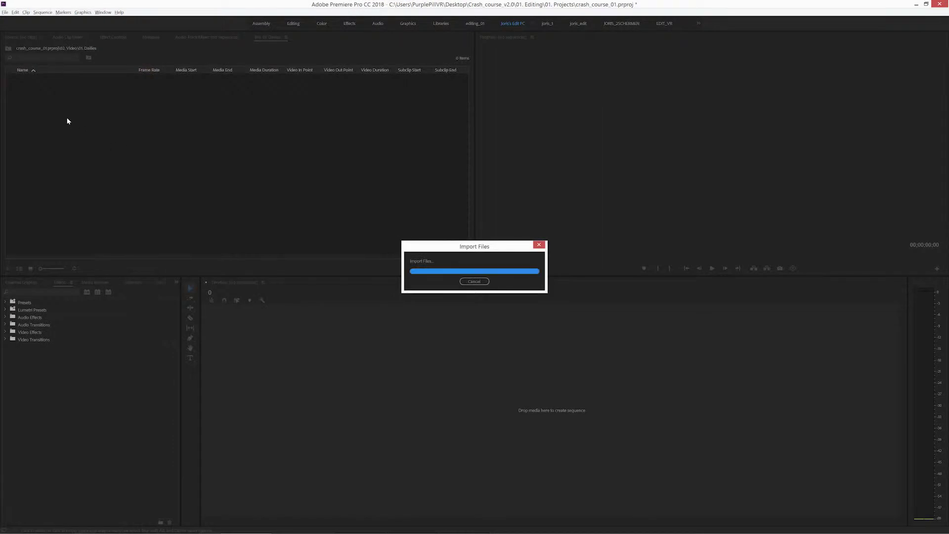
pyautogui.click(9, 49)
pyautogui.click(8, 49)
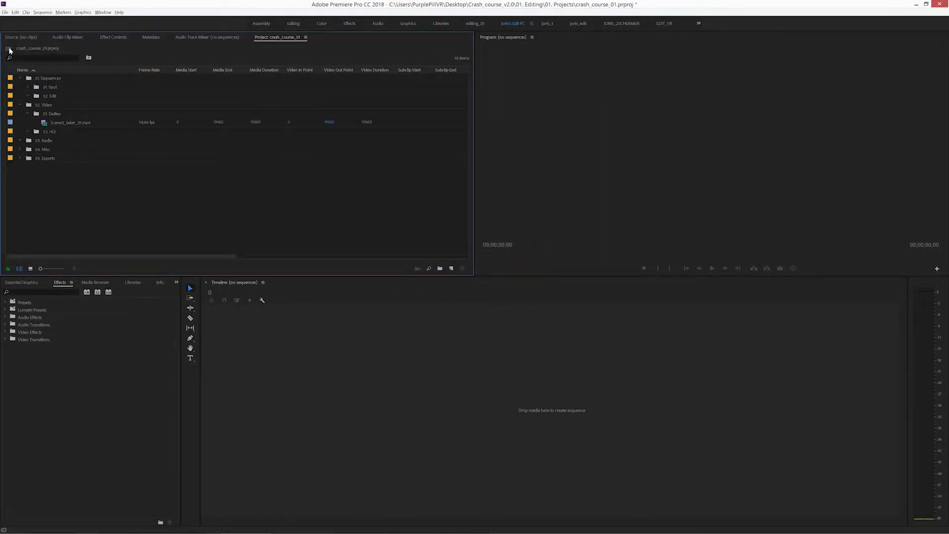
# Import 160518_358_AmbiX.wav from the Production_audio folder into the 03. Audio bin and return to the project root.
pyautogui.doubleClick(38, 149)
pyautogui.doubleClick(61, 115)
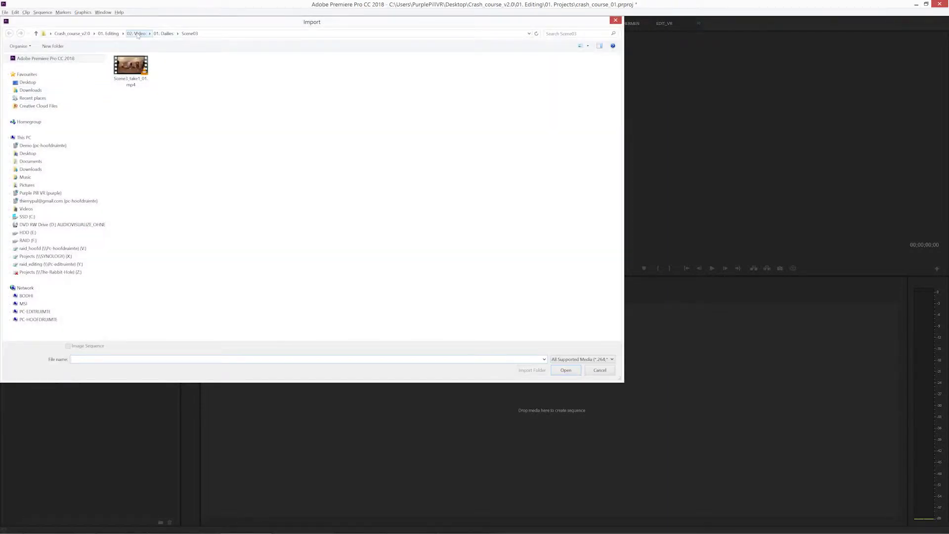
pyautogui.click(110, 33)
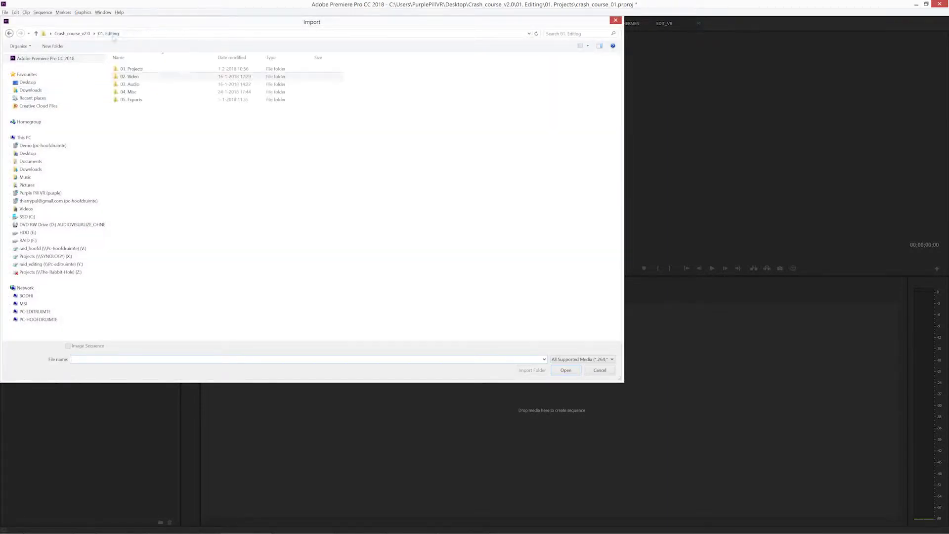
pyautogui.doubleClick(155, 85)
pyautogui.click(136, 78)
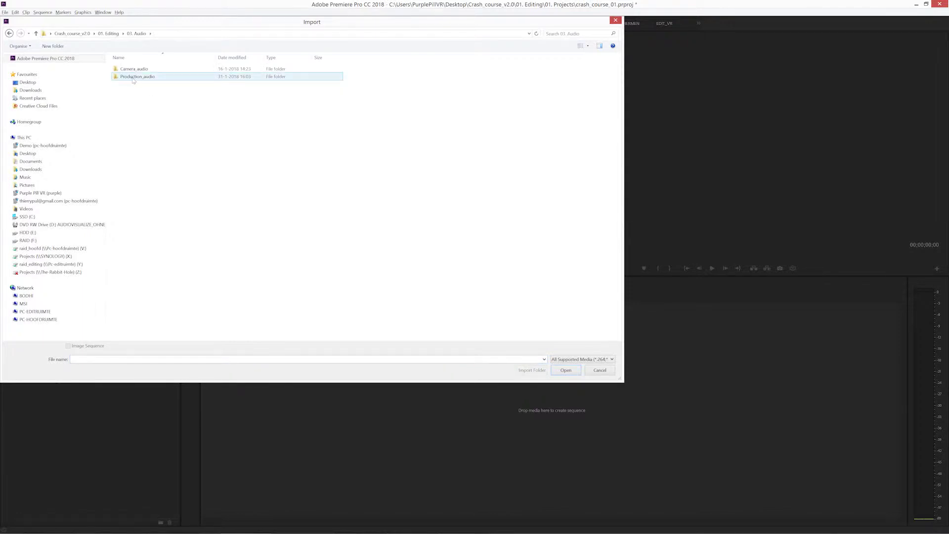
pyautogui.doubleClick(134, 77)
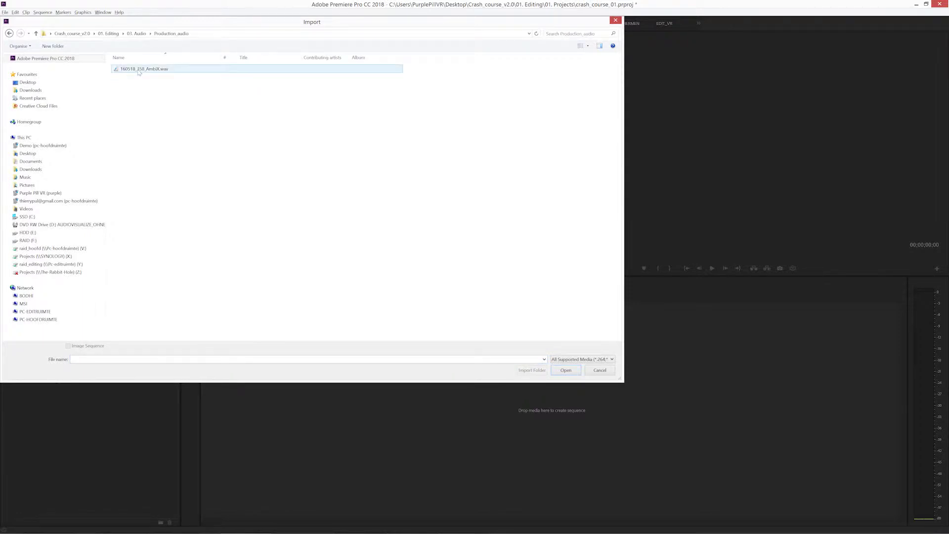
pyautogui.click(139, 72)
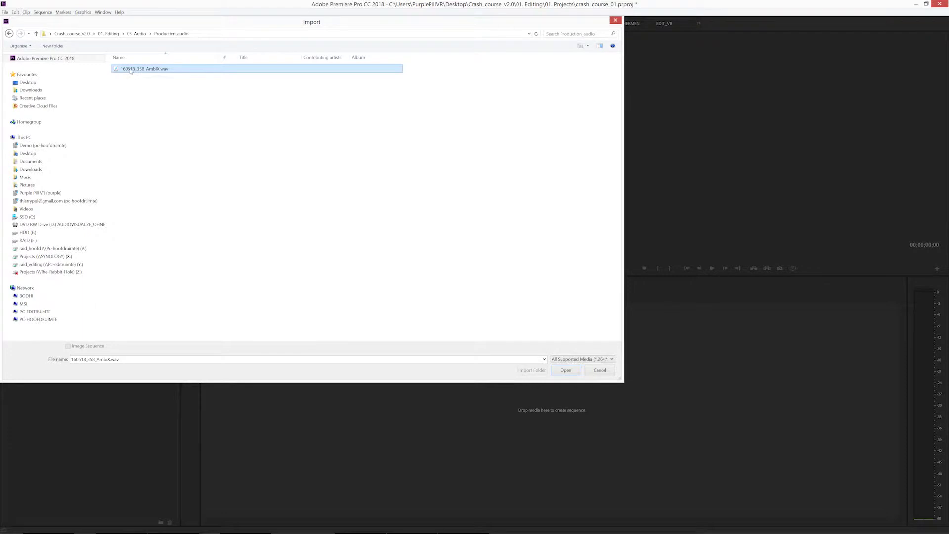
pyautogui.doubleClick(132, 71)
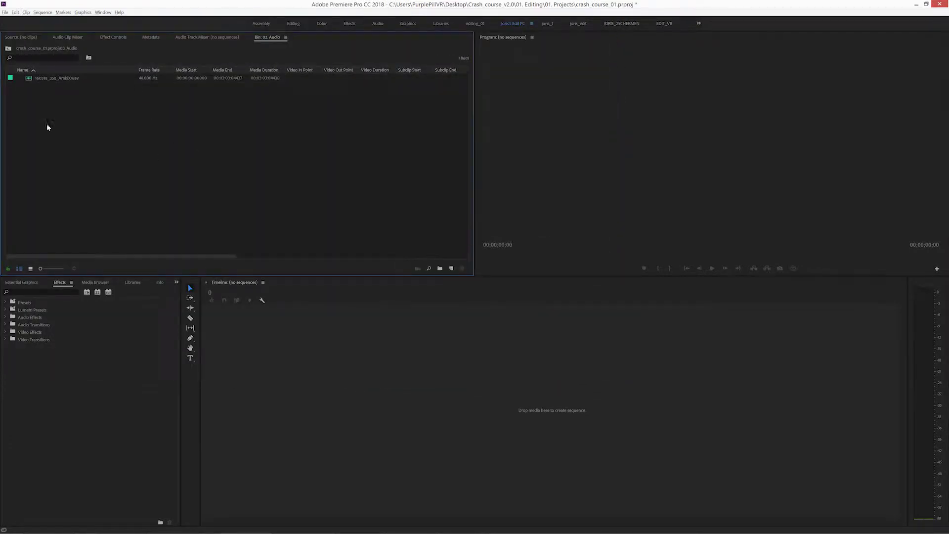
pyautogui.click(47, 78)
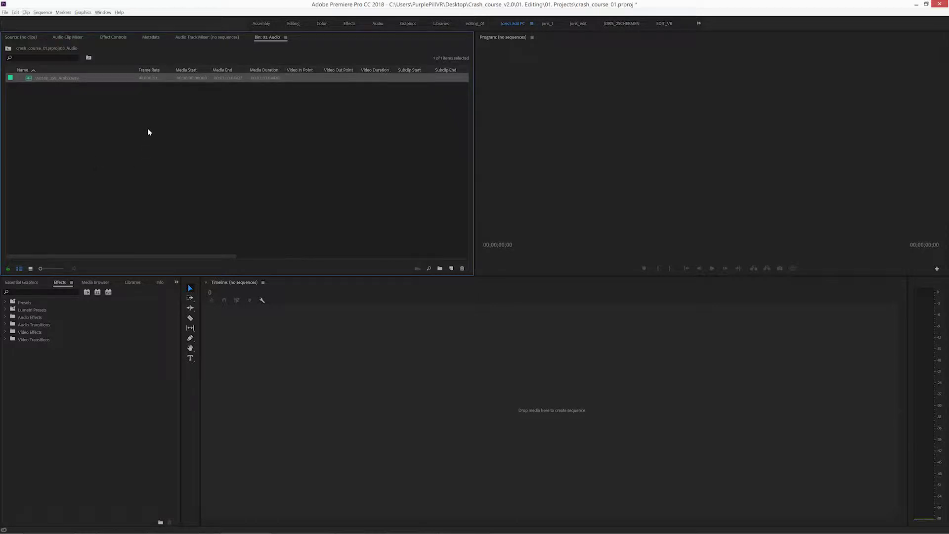
pyautogui.click(10, 48)
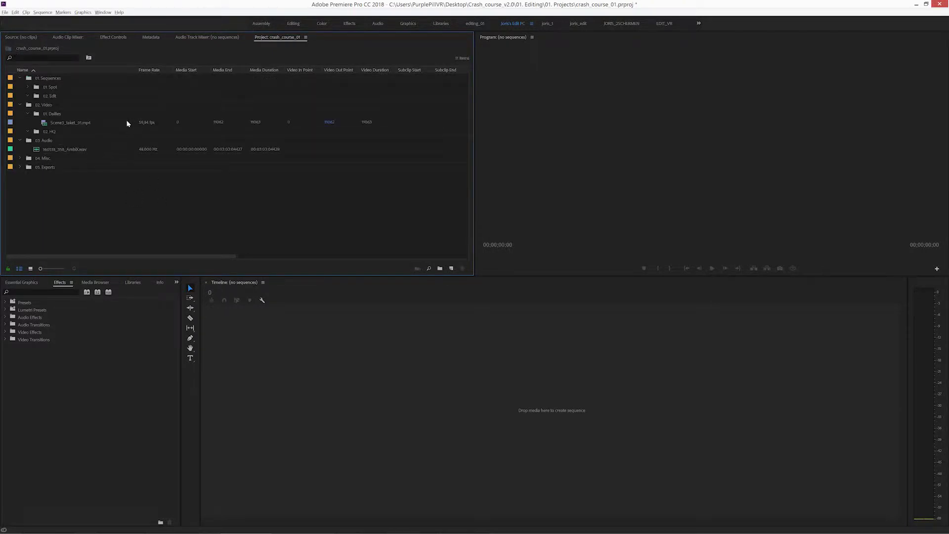
pyautogui.click(72, 148)
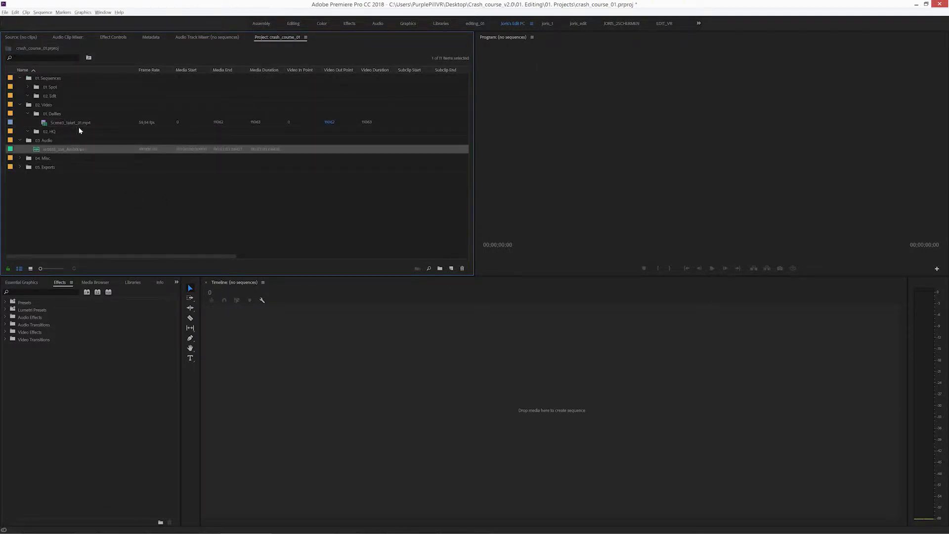
pyautogui.click(62, 122)
# Create a sequence in the 02. Edit bin using the VR Monoscopic 29.97 preset 4096x2048 - Ambisonics.
pyautogui.doubleClick(35, 97)
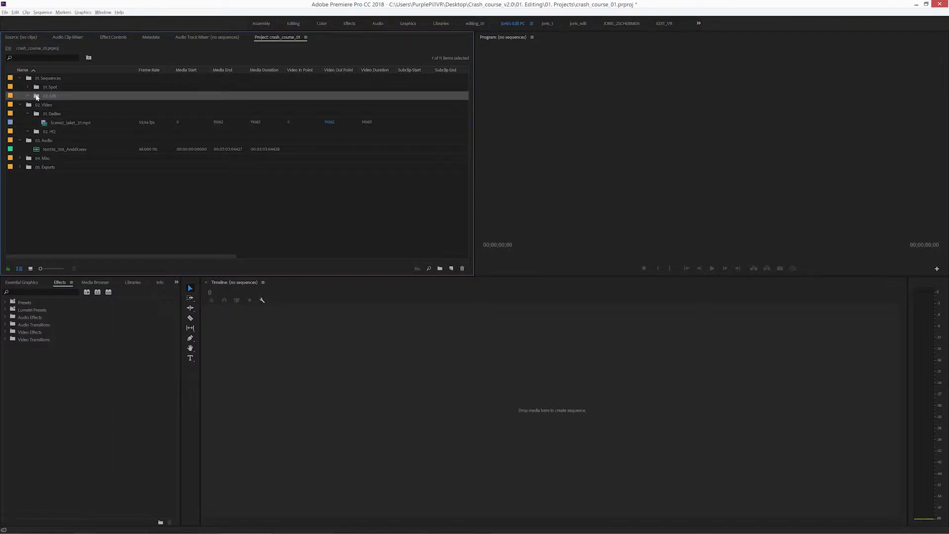
pyautogui.click(451, 269)
pyautogui.click(473, 280)
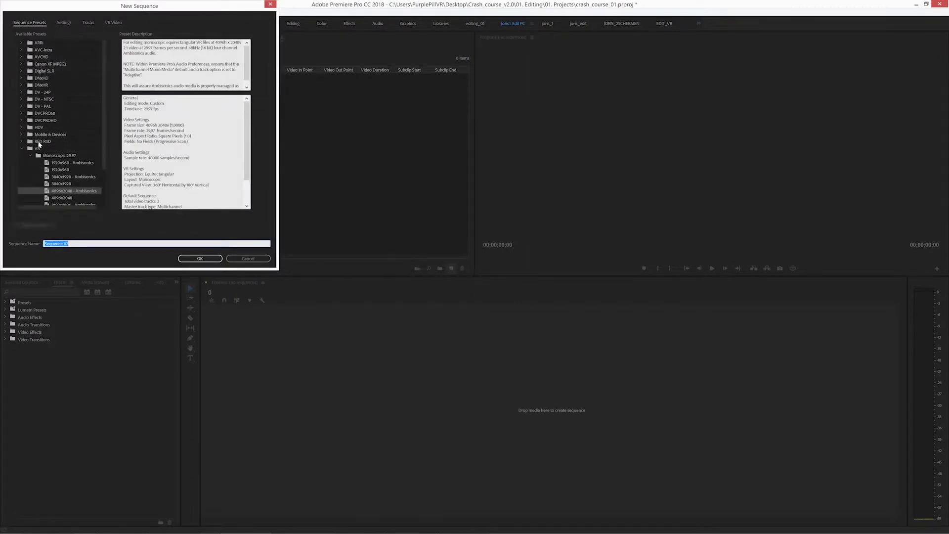
pyautogui.scroll(-3, 49, 82)
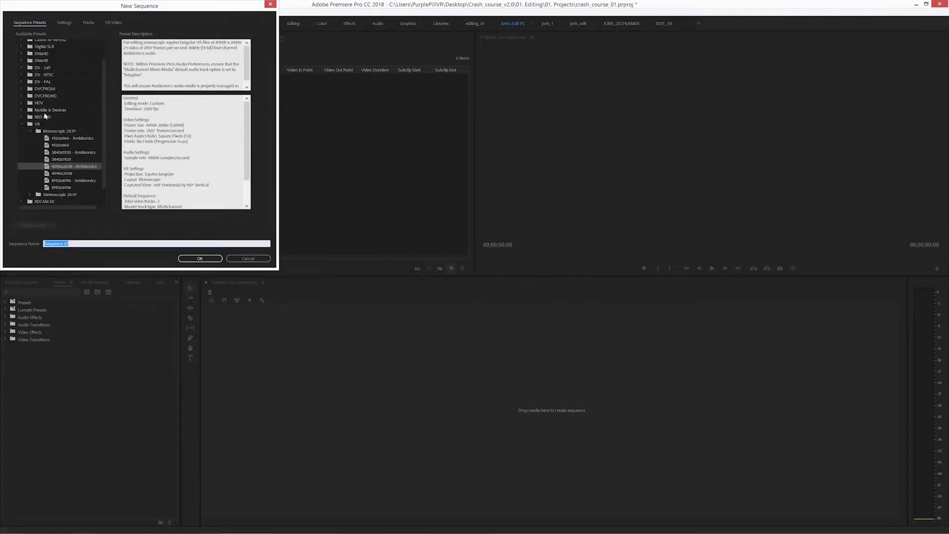
pyautogui.scroll(-3, 68, 121)
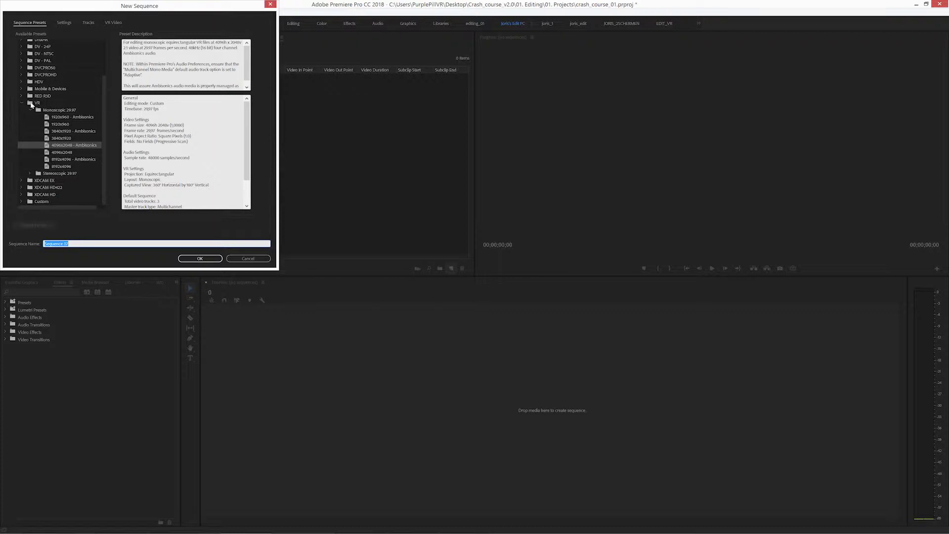
pyautogui.click(76, 148)
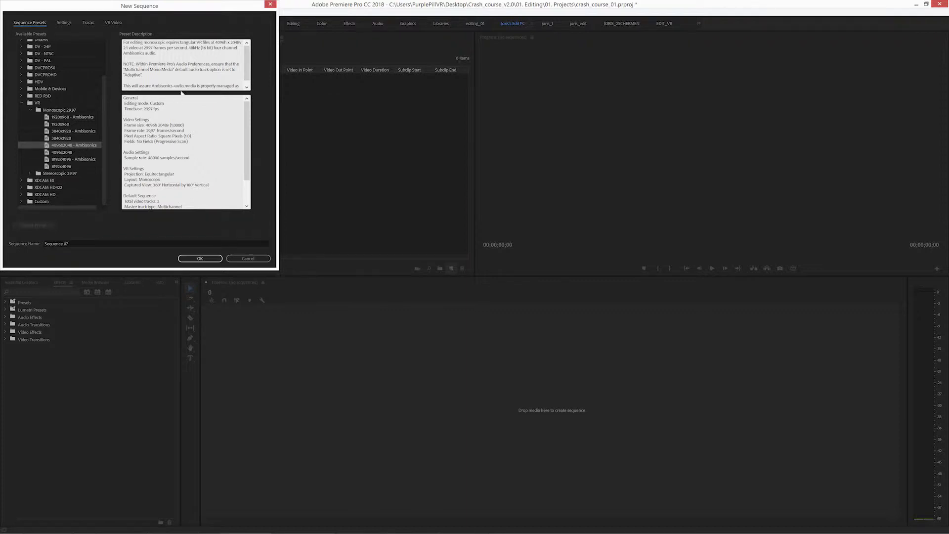
pyautogui.moveTo(149, 75); pyautogui.dragTo(118, 75)
pyautogui.click(161, 76)
pyautogui.moveTo(142, 75); pyautogui.dragTo(116, 74)
pyautogui.click(146, 74)
pyautogui.click(71, 147)
pyautogui.click(199, 259)
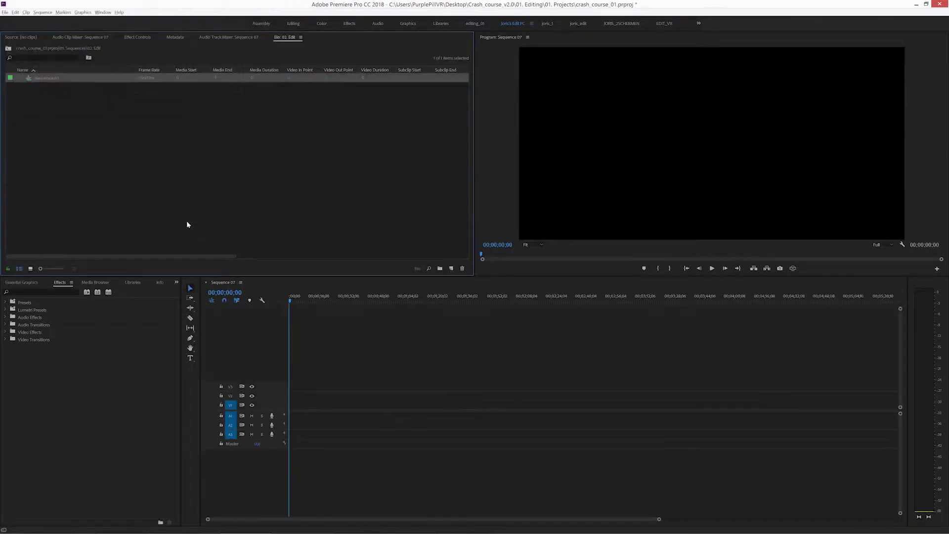
# Rename the new sequence as Edit_01 and return to the project root.
pyautogui.click(46, 79)
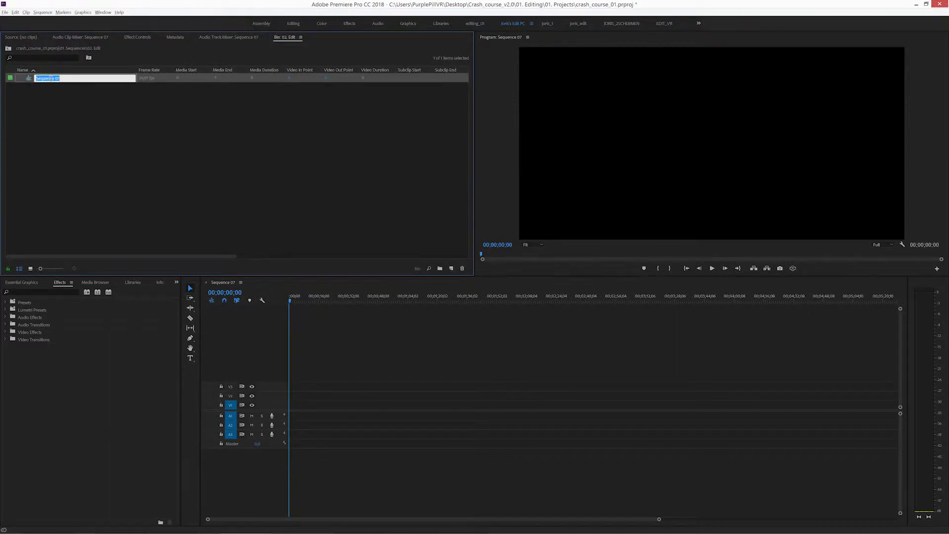
pyautogui.write('t_01')
pyautogui.press('Return')
pyautogui.click(57, 91)
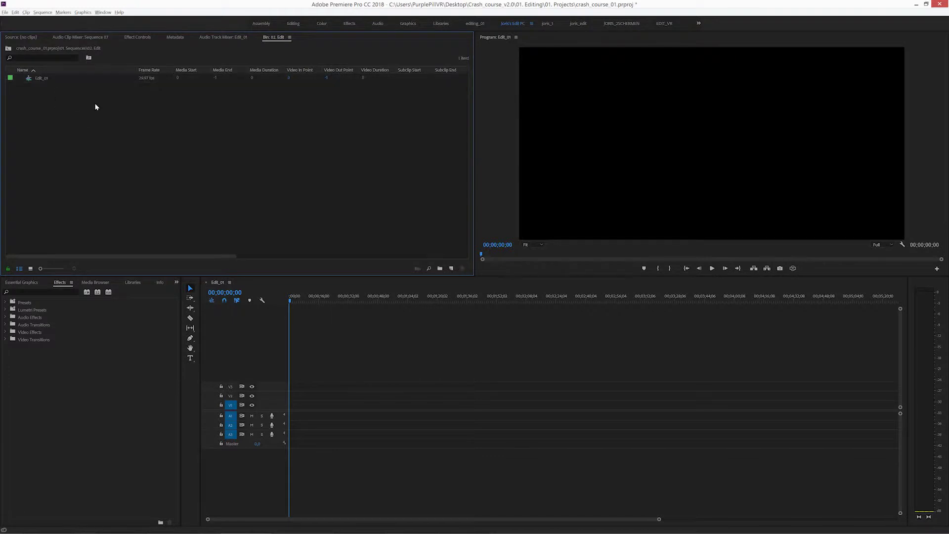
pyautogui.click(151, 79)
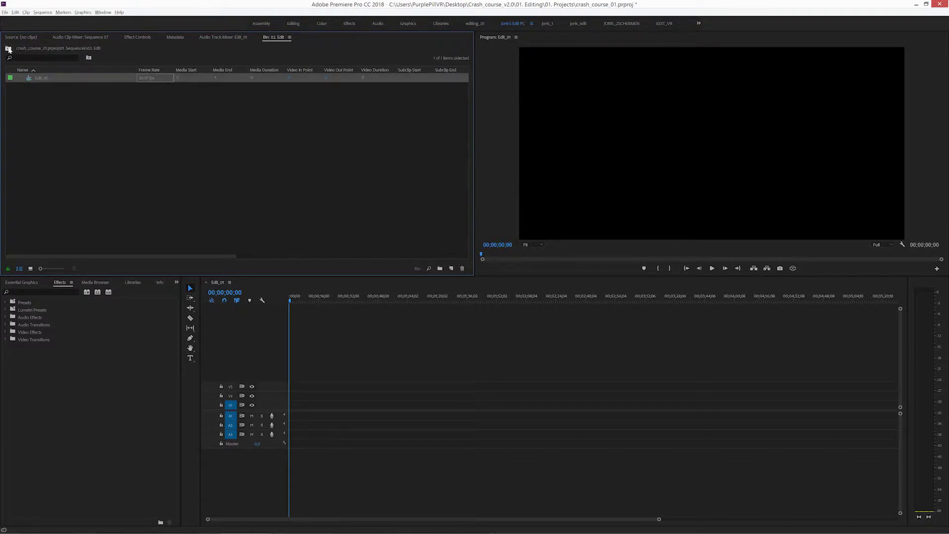
pyautogui.click(9, 49)
pyautogui.click(8, 49)
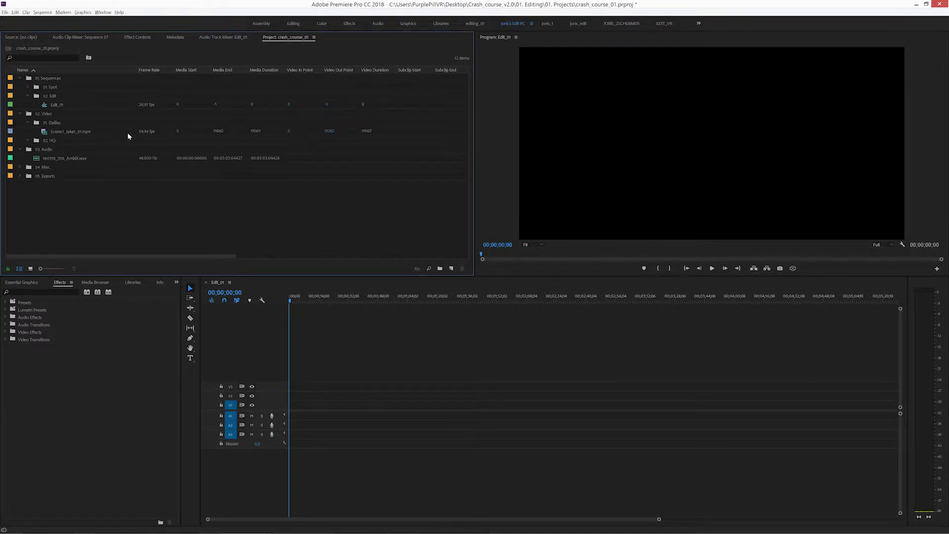
# Set the timebase of the Edit_01 sequence to 59.94 frames/second in its sequence settings.
pyautogui.click(148, 133)
pyautogui.click(50, 106)
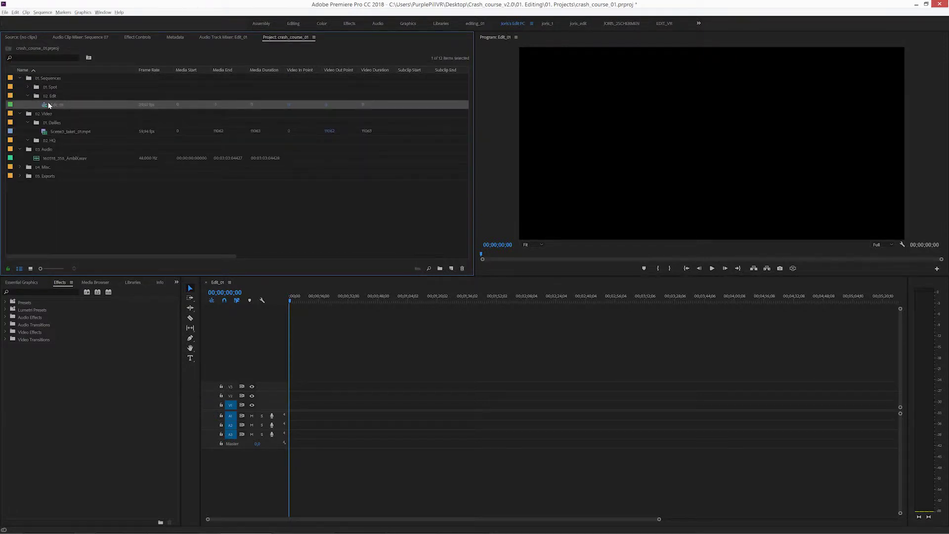
pyautogui.click(343, 358)
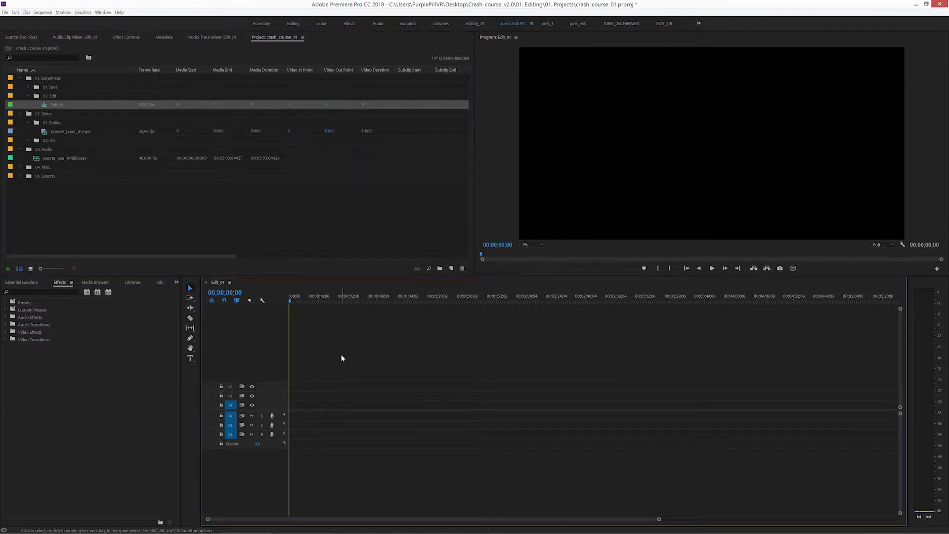
pyautogui.click(42, 13)
pyautogui.click(50, 20)
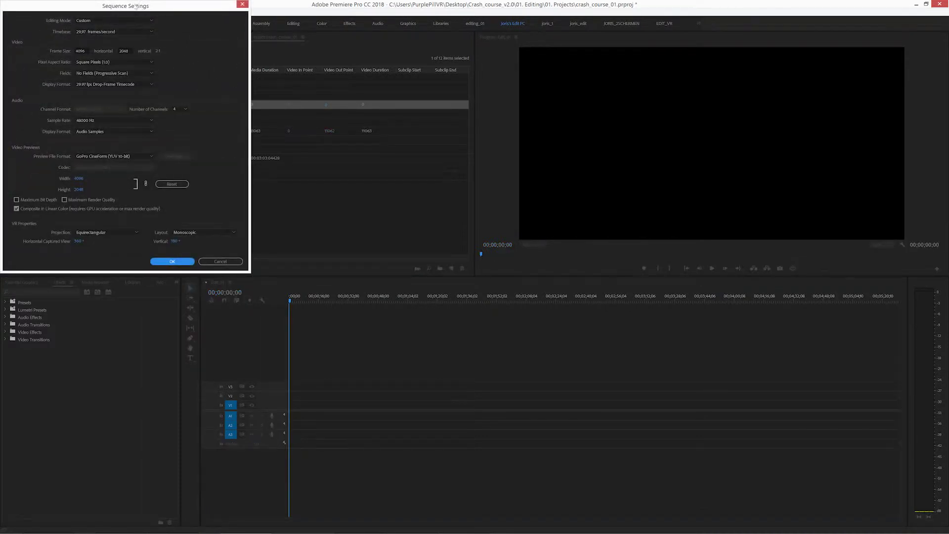
pyautogui.click(244, 79)
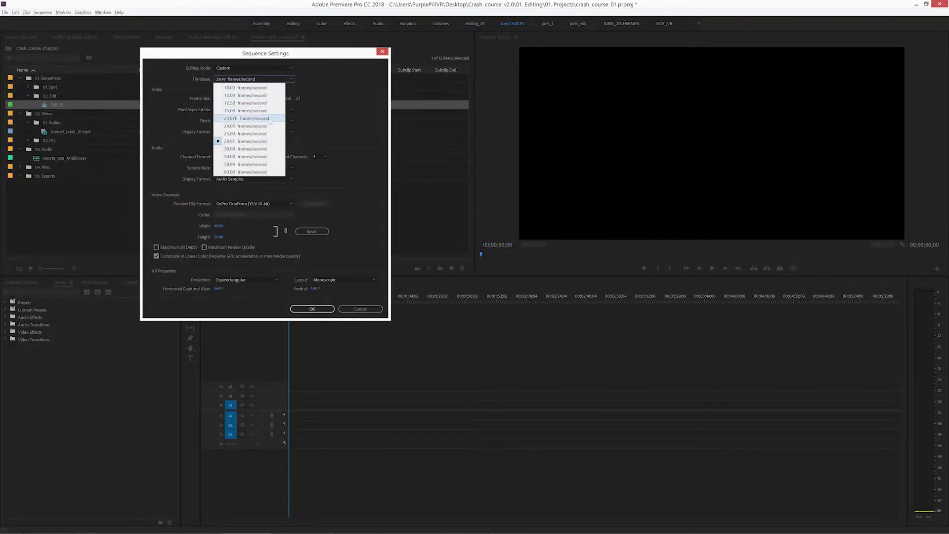
pyautogui.click(237, 166)
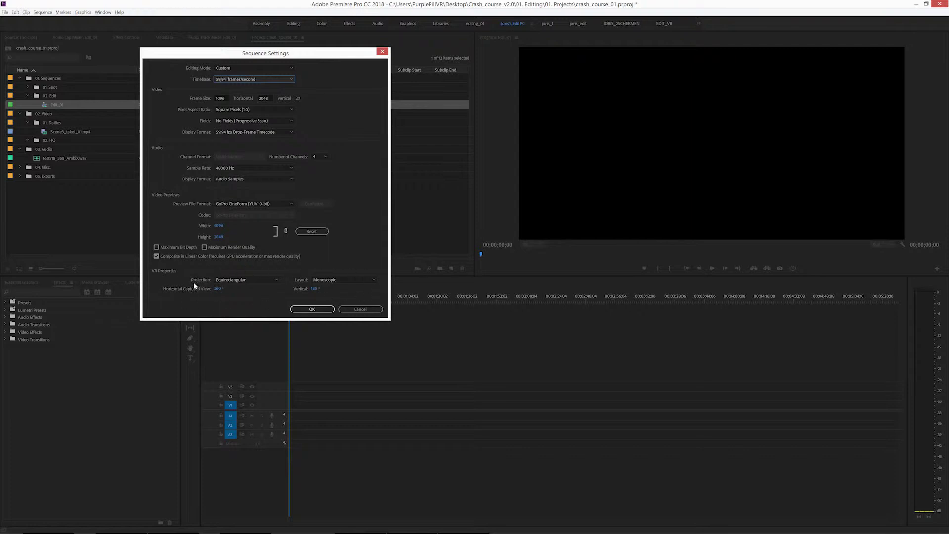
pyautogui.click(305, 310)
# Place Scene3_take1_01.mp4 on V1 at the start of the timeline, with 160518_358_AmbiX.wav on a new, expanded audio track below.
pyautogui.click(58, 134)
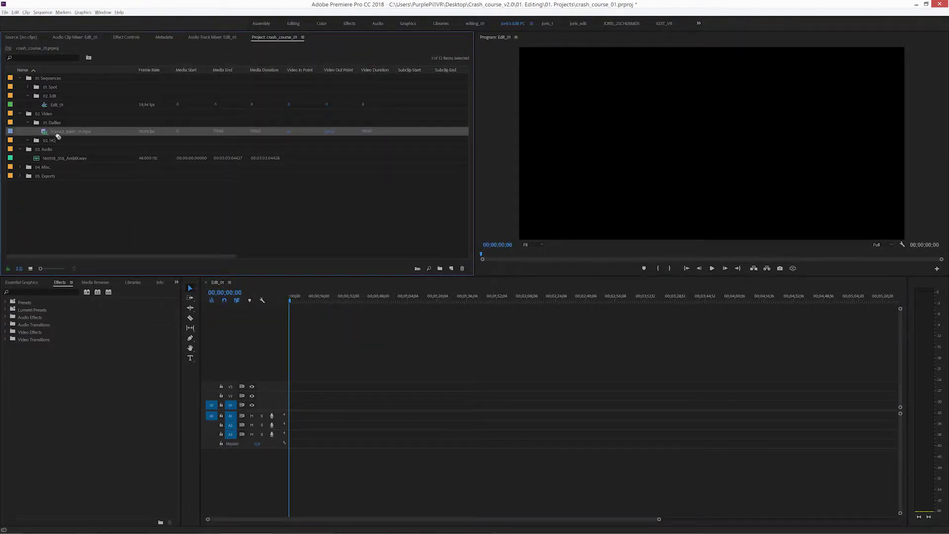
pyautogui.moveTo(58, 137); pyautogui.dragTo(292, 406)
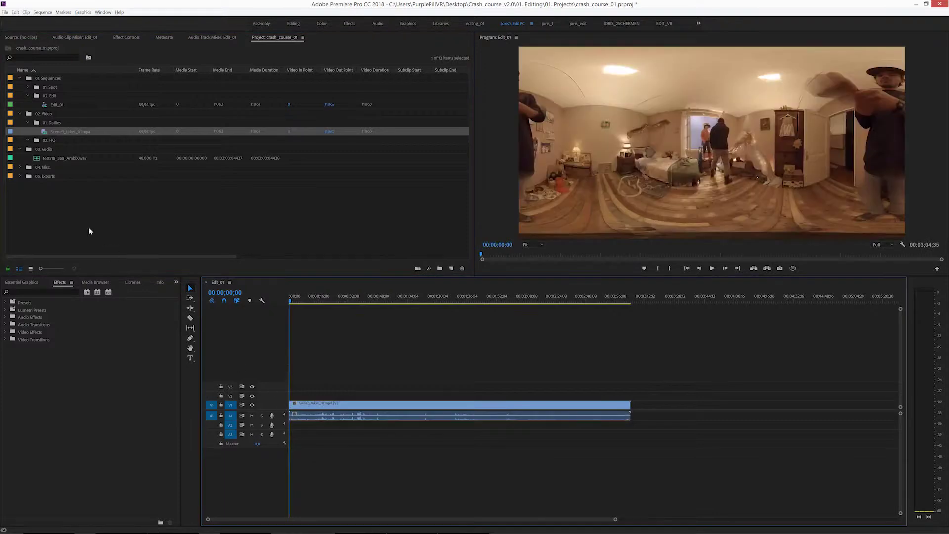
pyautogui.moveTo(55, 158); pyautogui.dragTo(291, 455)
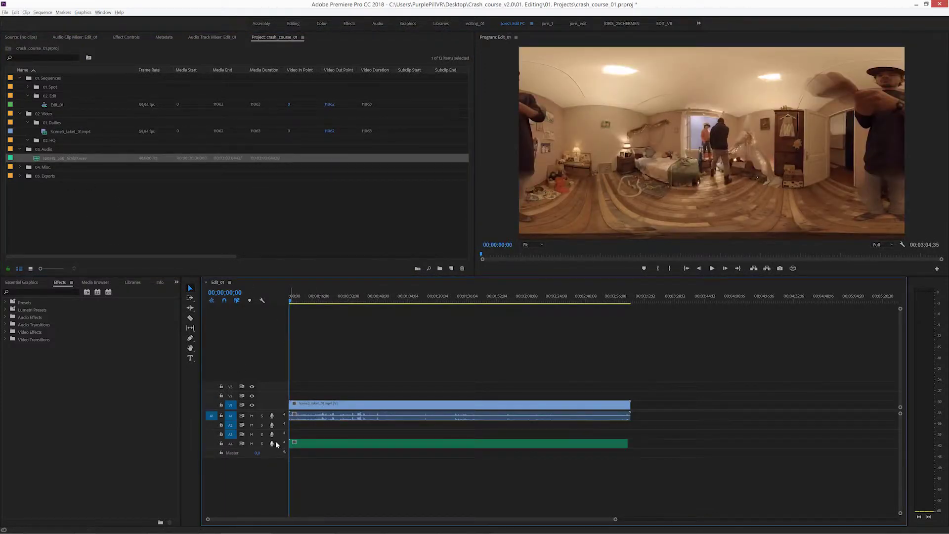
pyautogui.doubleClick(279, 447)
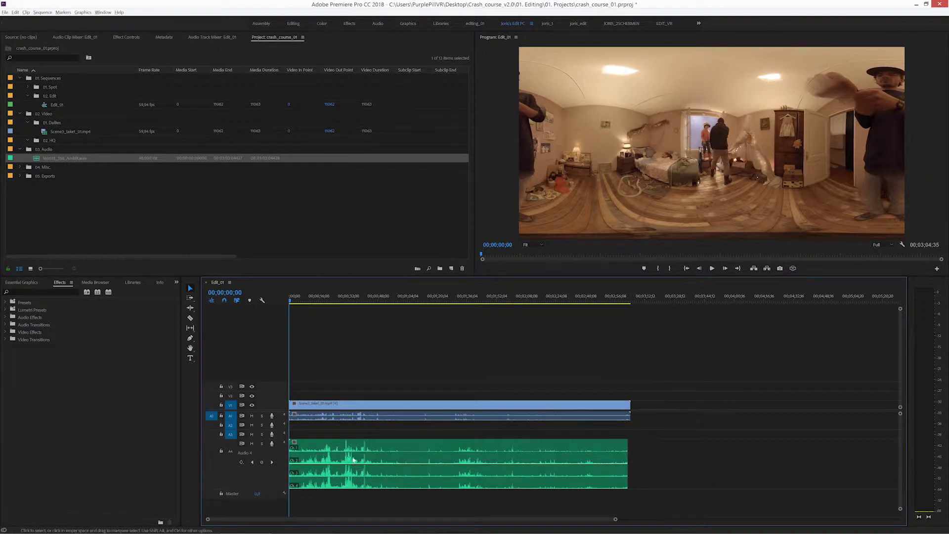
# Synchronize Scene3_take1_01.mp4 with the ambisonic clip on the timeline, using Audio as the synchronize point and track channel 1.
pyautogui.click(370, 450)
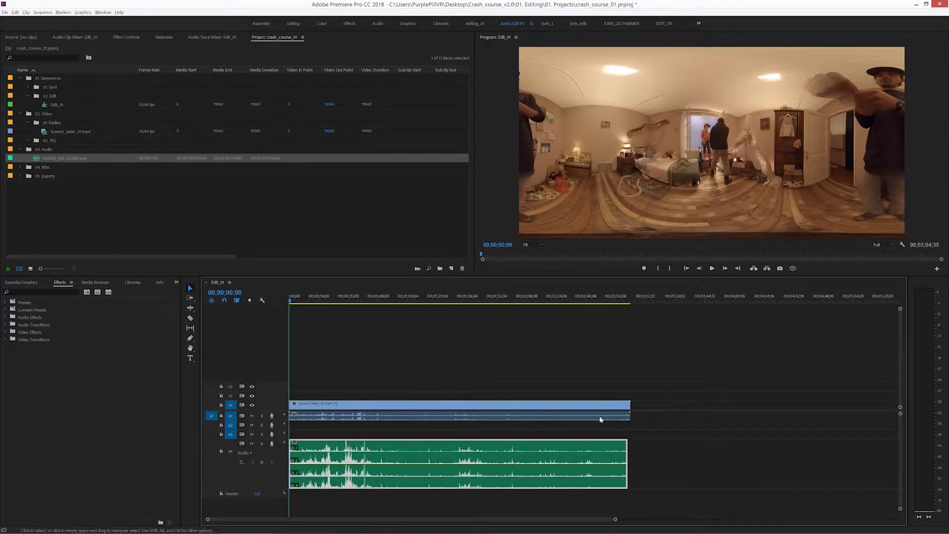
pyautogui.click(568, 434)
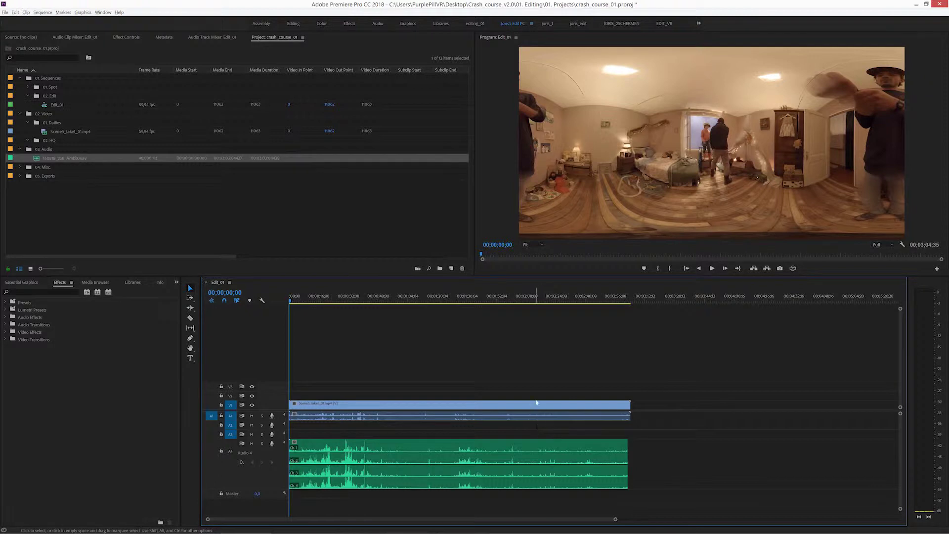
pyautogui.moveTo(409, 357); pyautogui.dragTo(455, 474)
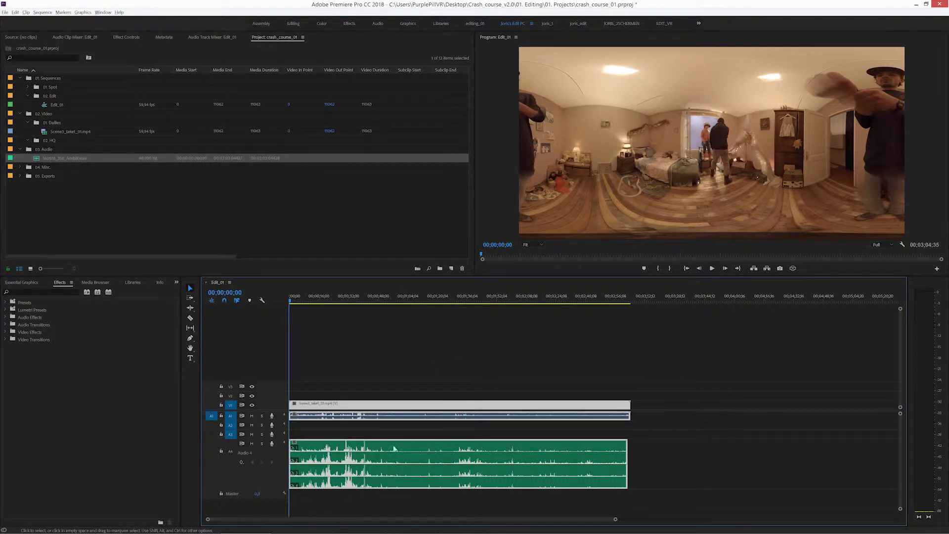
pyautogui.rightClick(394, 407)
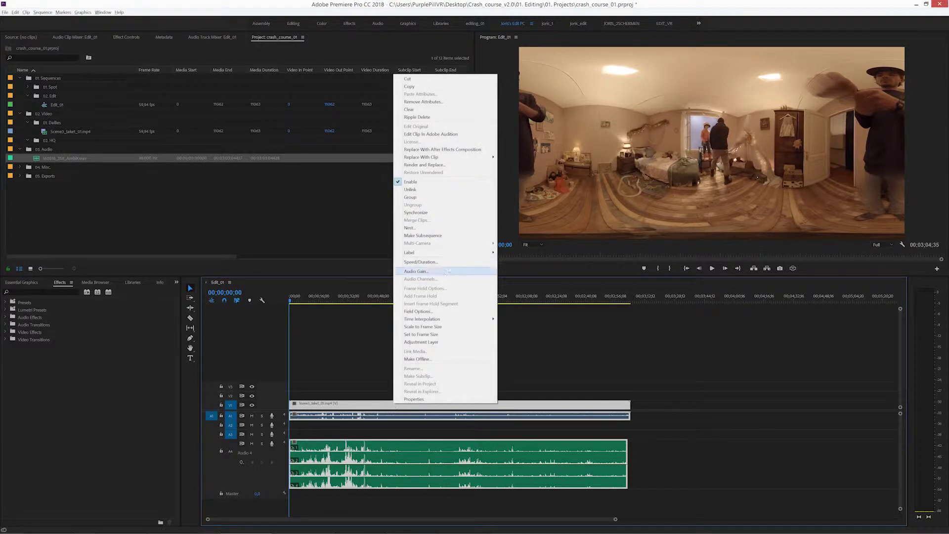
pyautogui.click(448, 214)
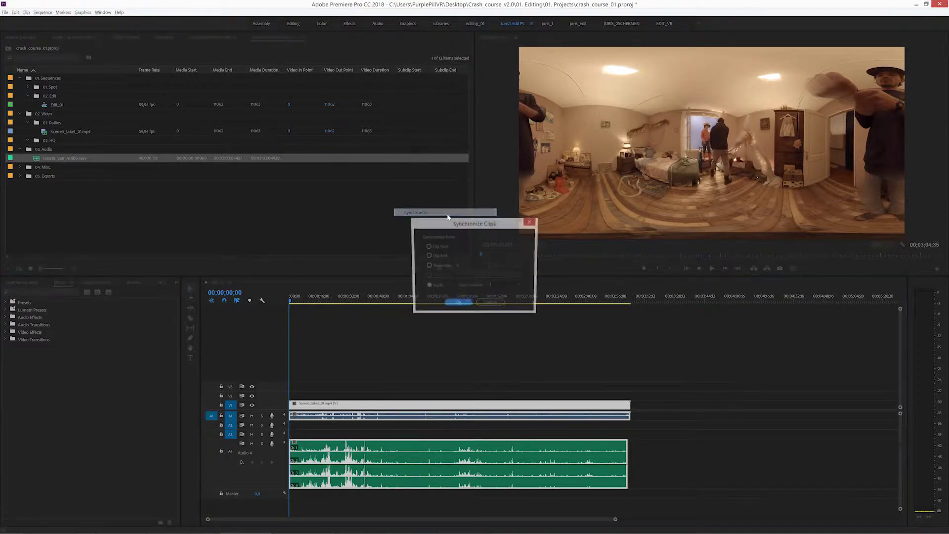
pyautogui.click(428, 287)
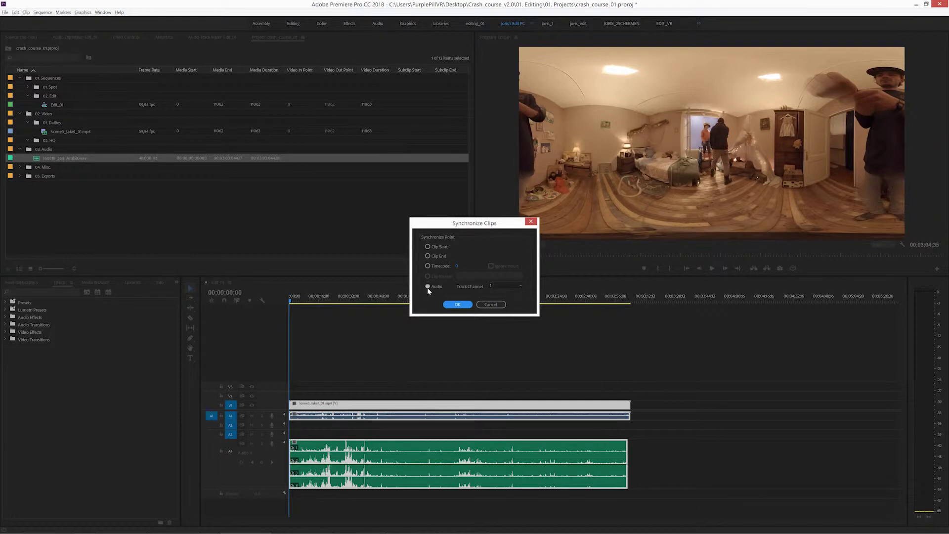
pyautogui.click(456, 305)
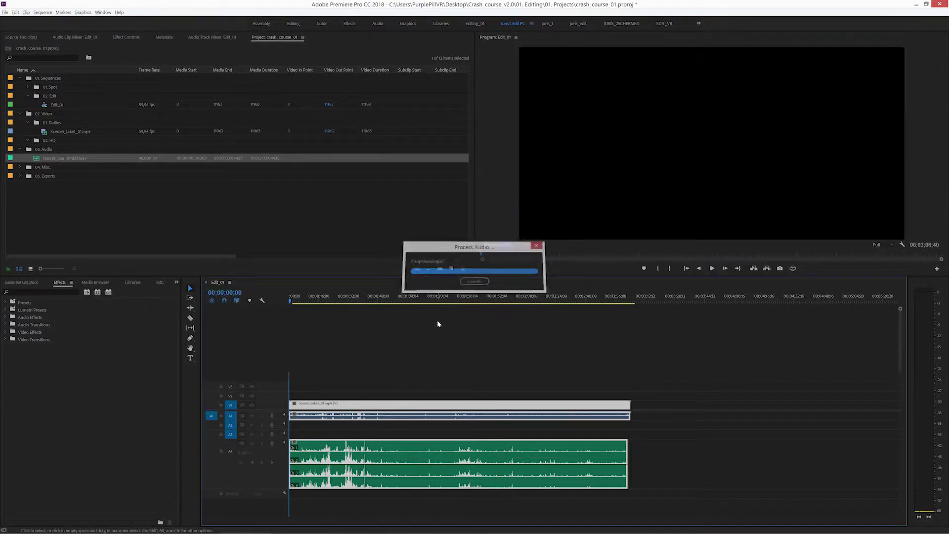
pyautogui.click(329, 372)
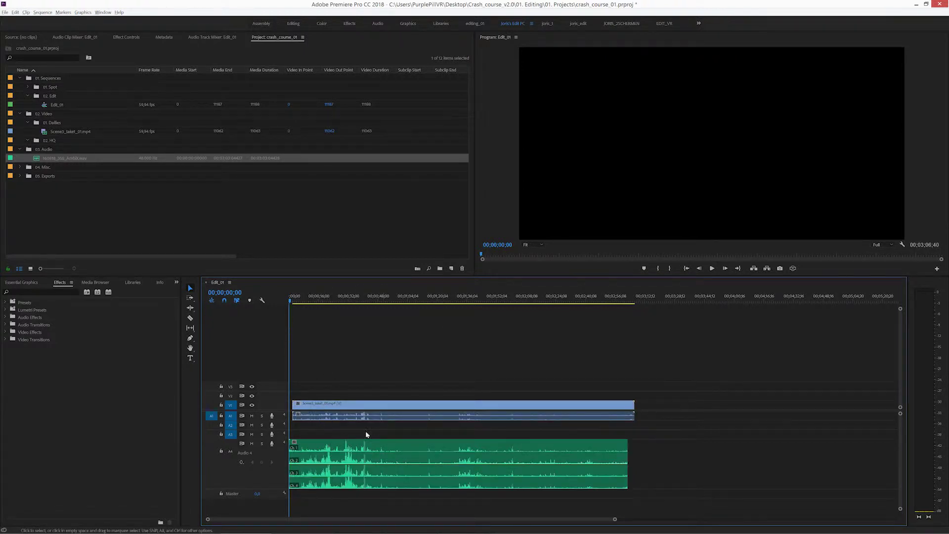
# Unlink Scene3_take1_01.mp4 from its camera audio and delete that audio from track A1.
pyautogui.click(371, 407)
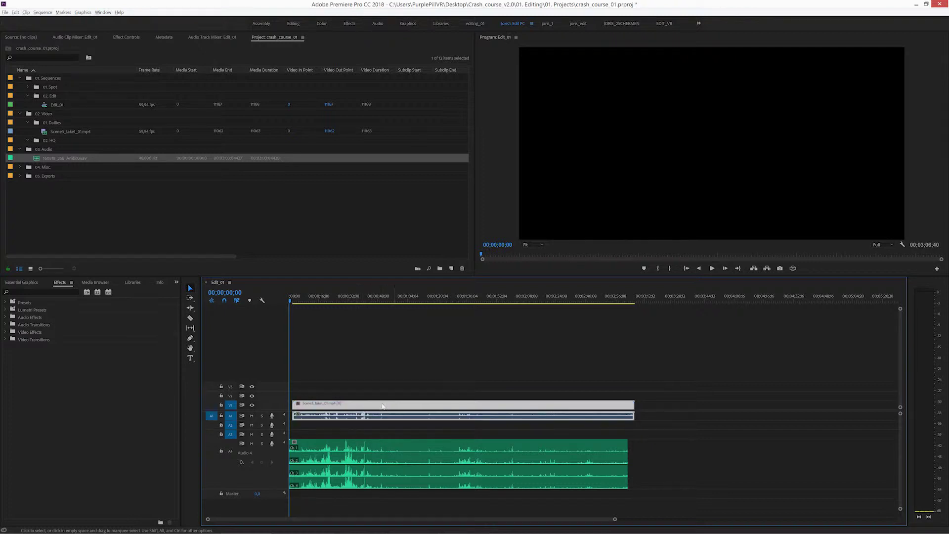
pyautogui.click(385, 480)
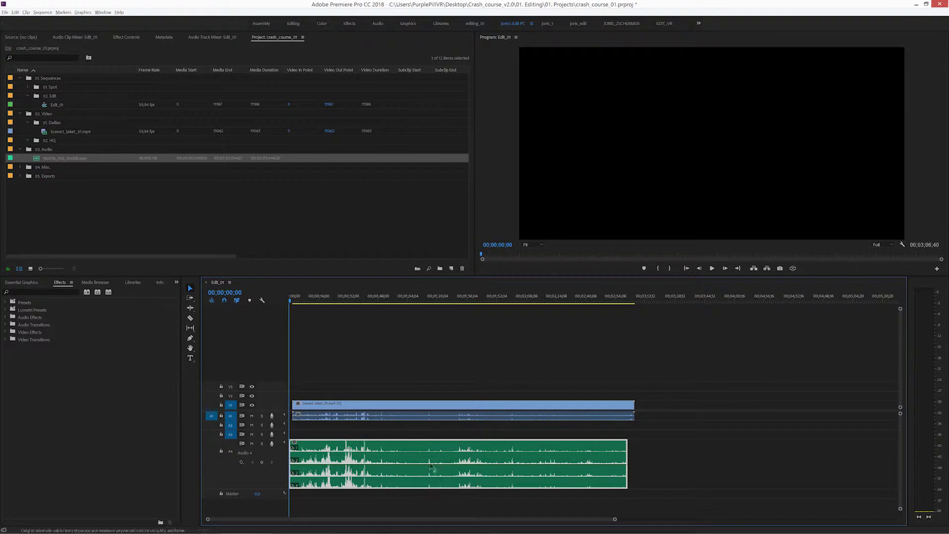
pyautogui.click(381, 414)
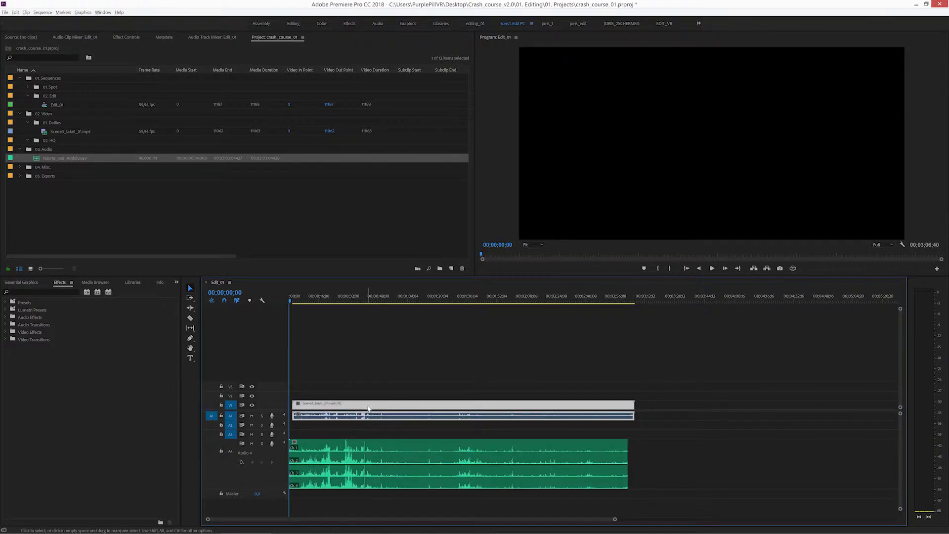
pyautogui.rightClick(369, 408)
pyautogui.click(396, 182)
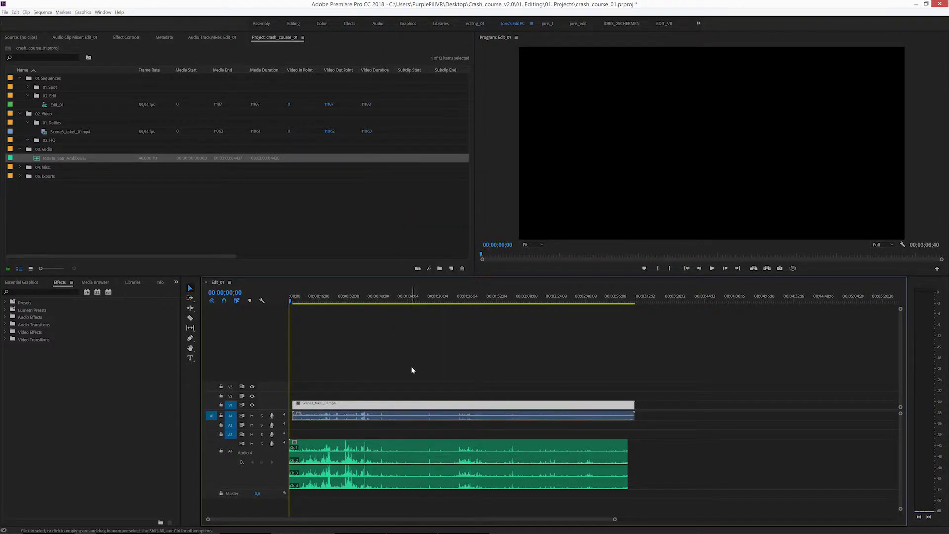
pyautogui.click(381, 416)
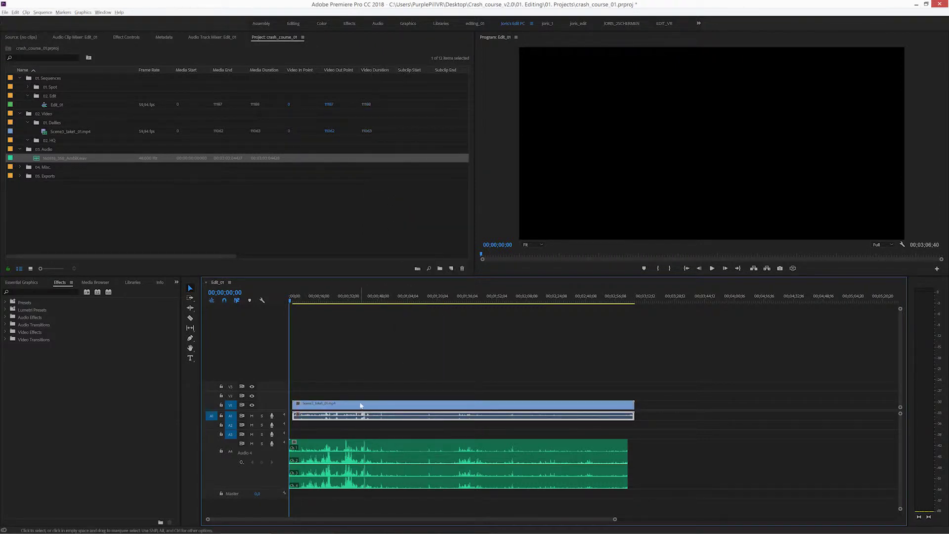
pyautogui.press('Delete')
# Link the Scene3_take1_01.mp4 video clip with the ambisonic audio clip.
pyautogui.click(359, 407)
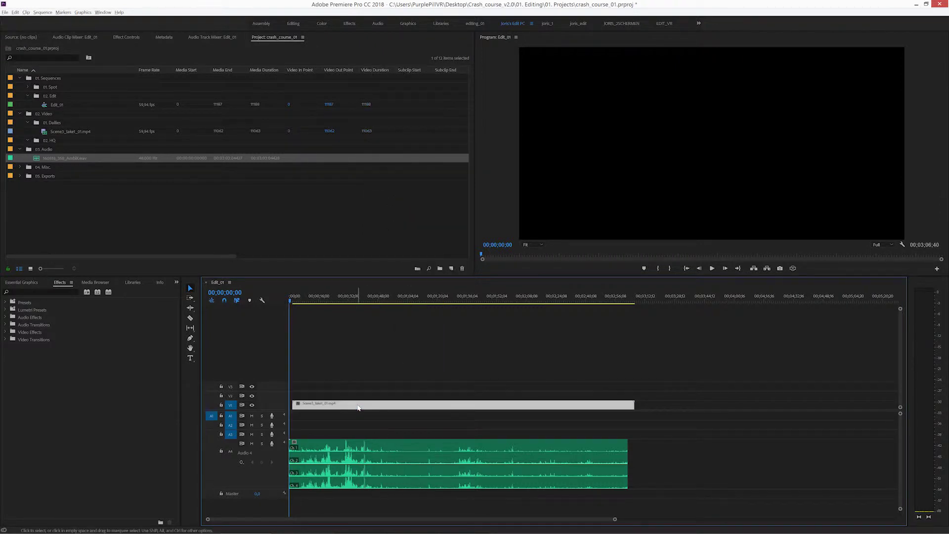
pyautogui.keyDown('shift'); pyautogui.click(375, 460); pyautogui.keyUp('shift')
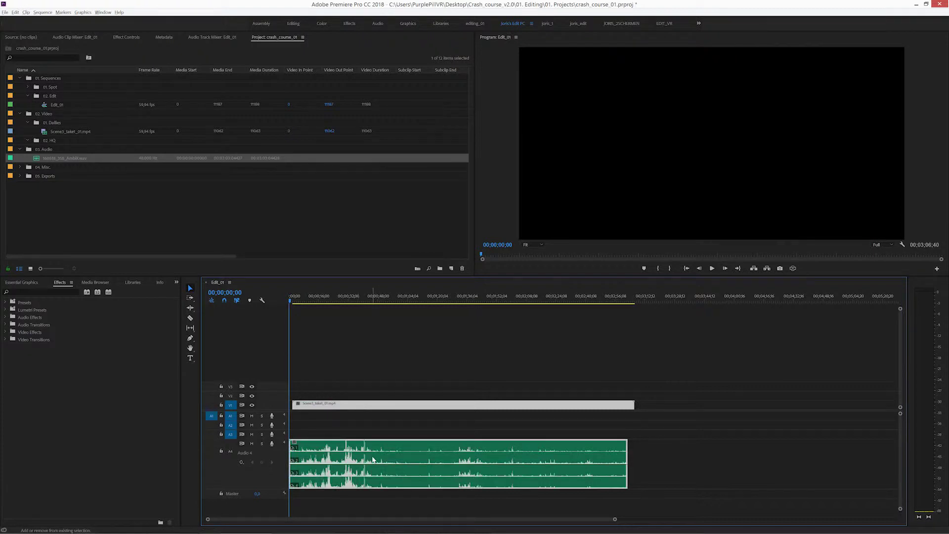
pyautogui.rightClick(368, 409)
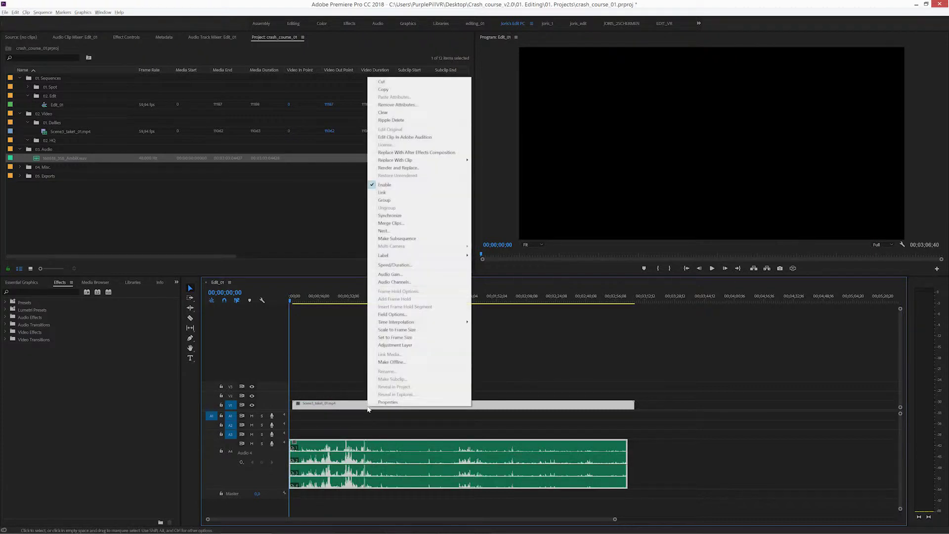
pyautogui.click(405, 193)
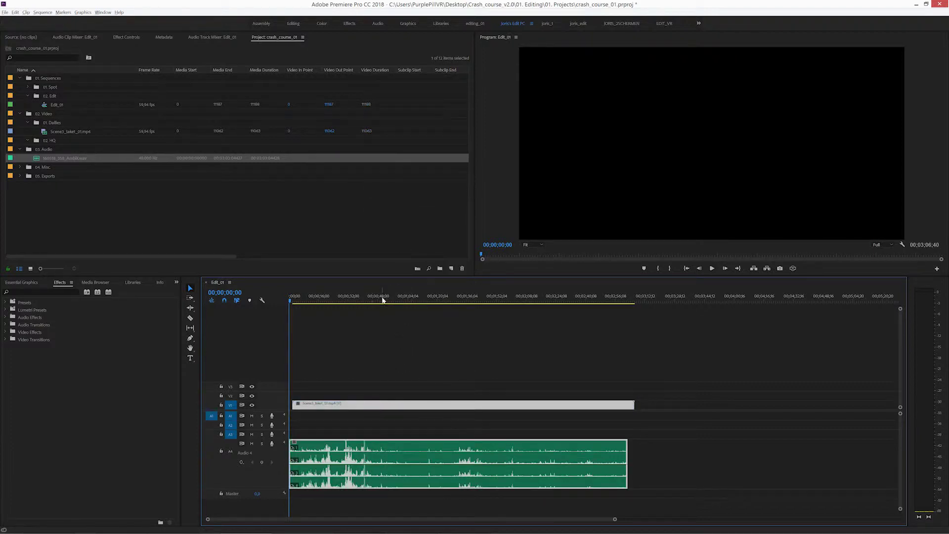
# Test the link by cutting the clips at 00;00;49;45 with the Razor tool, and undo the cut.
pyautogui.click(382, 299)
pyautogui.press('c')
pyautogui.click(382, 464)
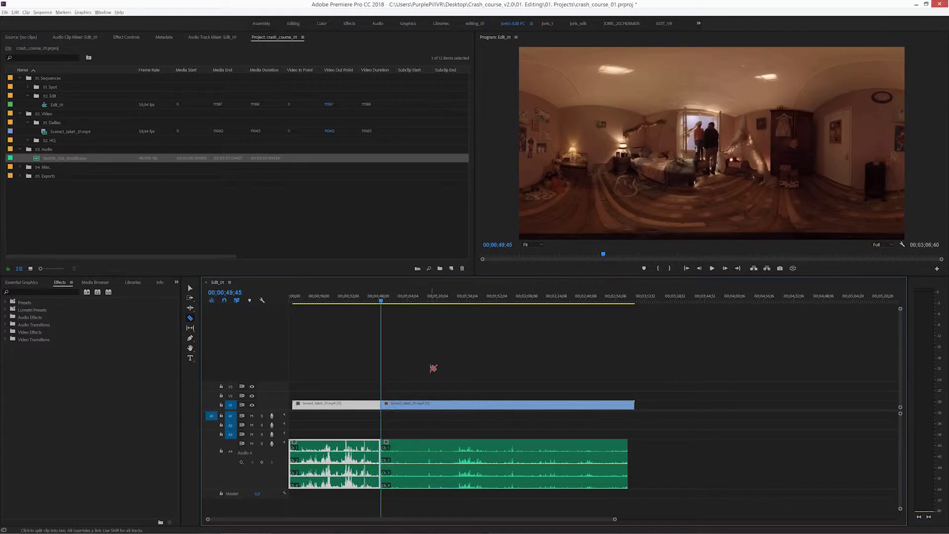
pyautogui.hotkey('ctrl', 'z')
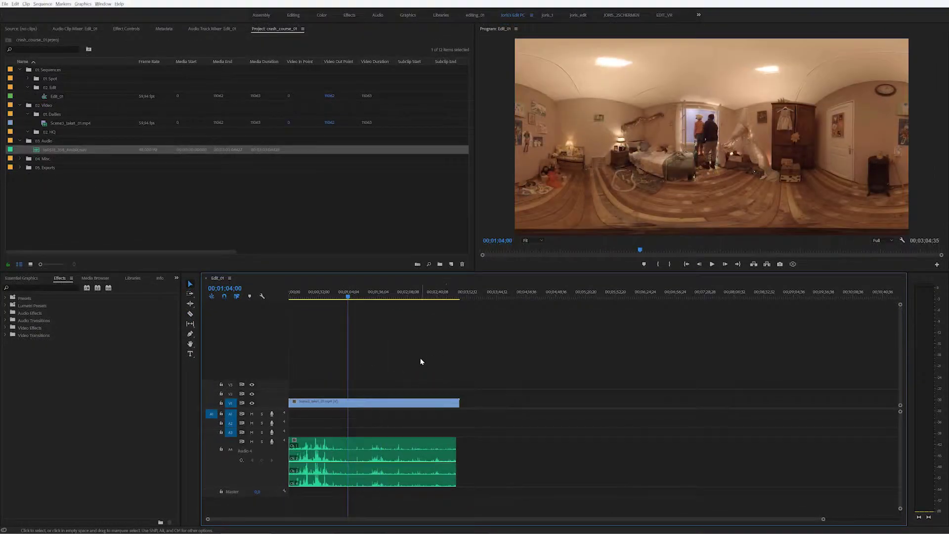
# Move the linked ambisonic audio clip up to track A1, directly beneath the video.
pyautogui.click(364, 405)
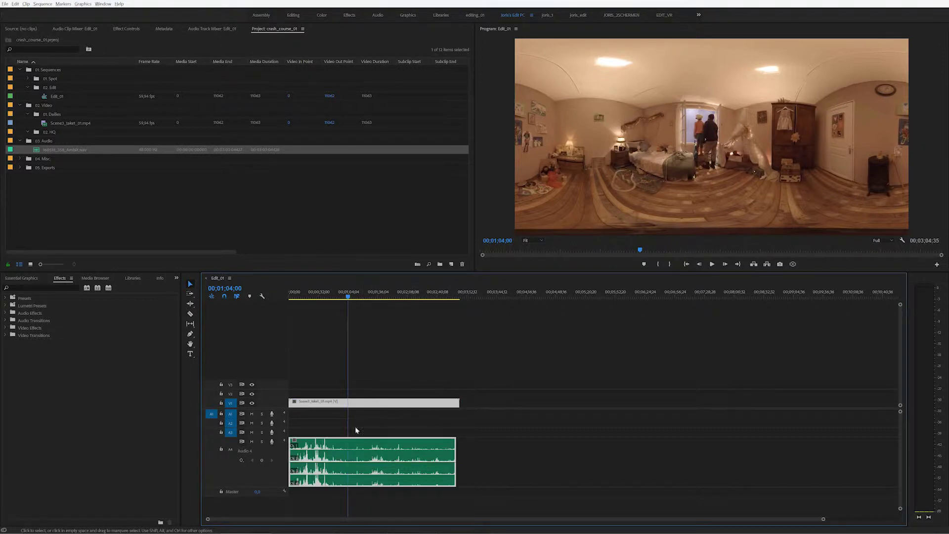
pyautogui.moveTo(334, 449); pyautogui.dragTo(328, 418)
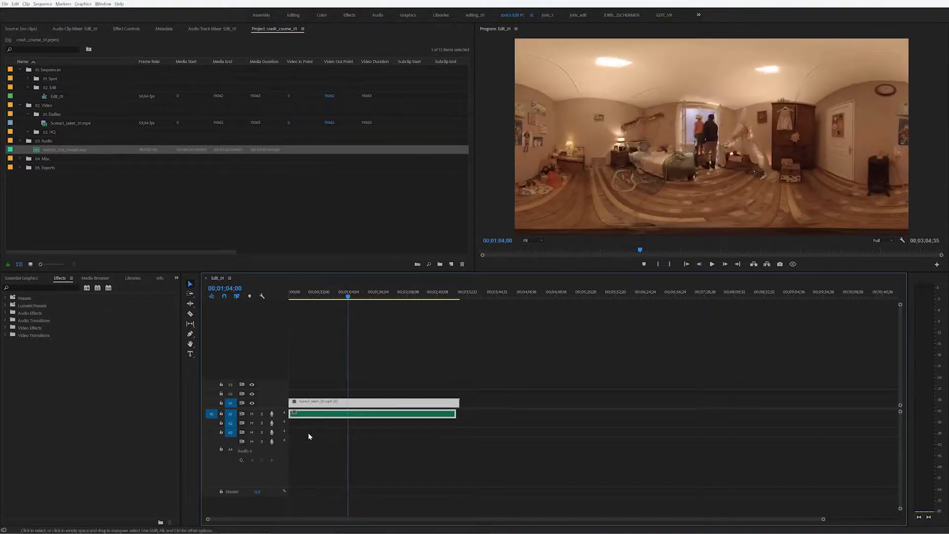
pyautogui.click(305, 442)
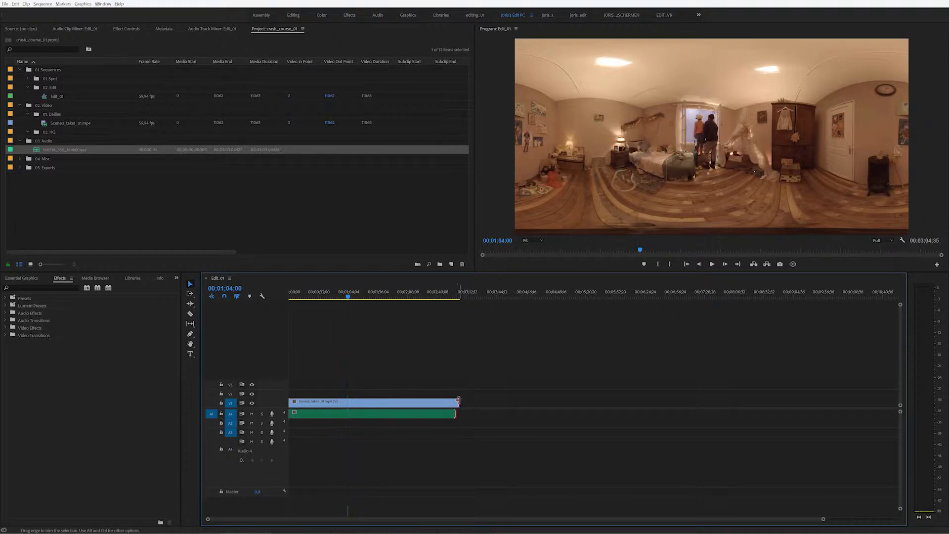
pyautogui.moveTo(459, 401); pyautogui.dragTo(460, 401)
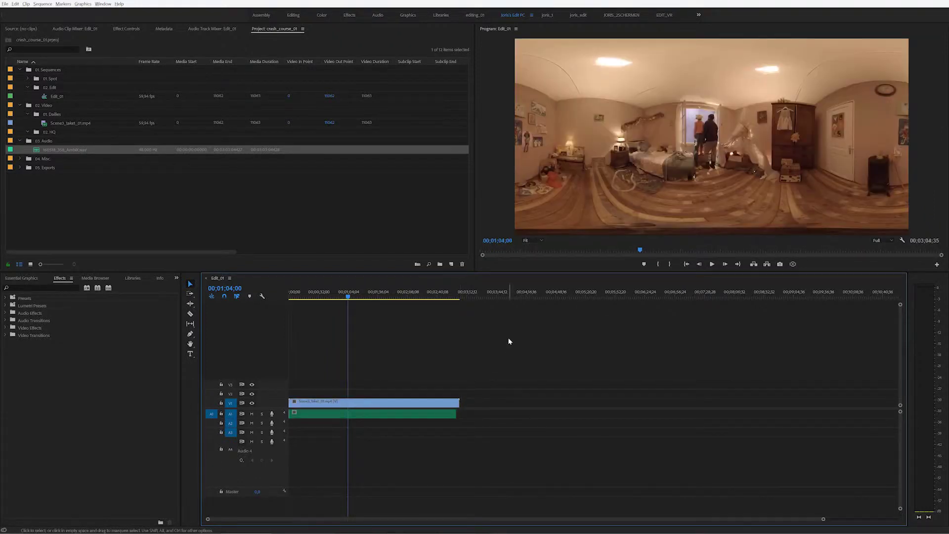
# Look around the frame in the VR video display and check the Program monitor's button editor for the VR toggle.
pyautogui.click(792, 264)
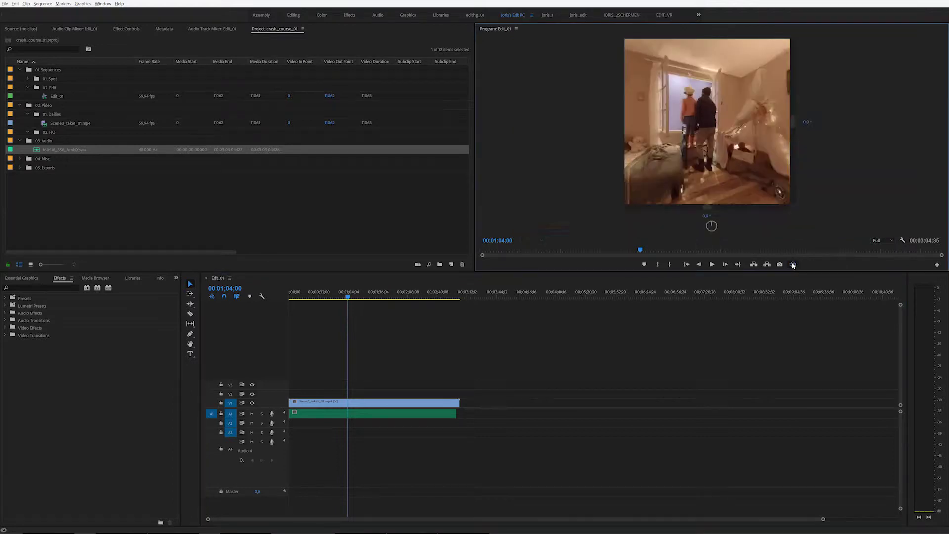
pyautogui.moveTo(762, 176); pyautogui.dragTo(685, 165)
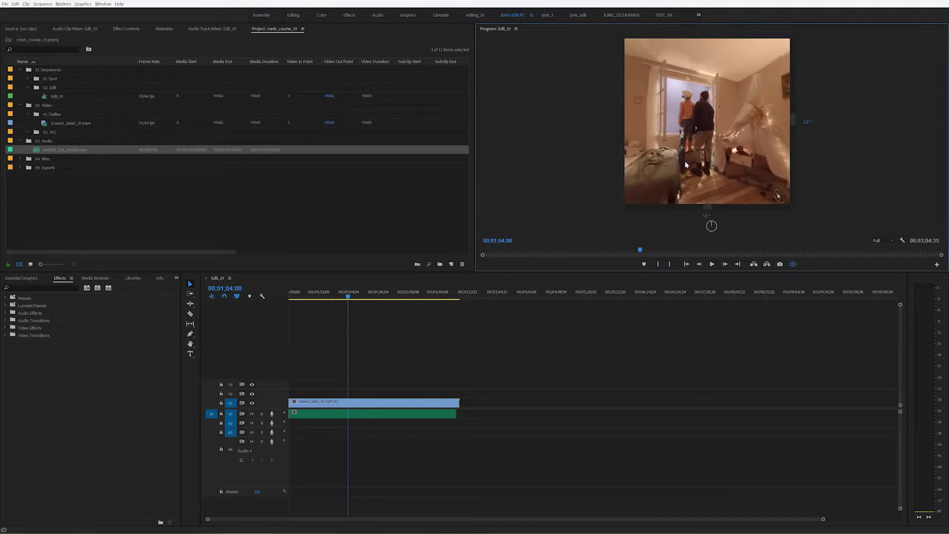
pyautogui.click(794, 264)
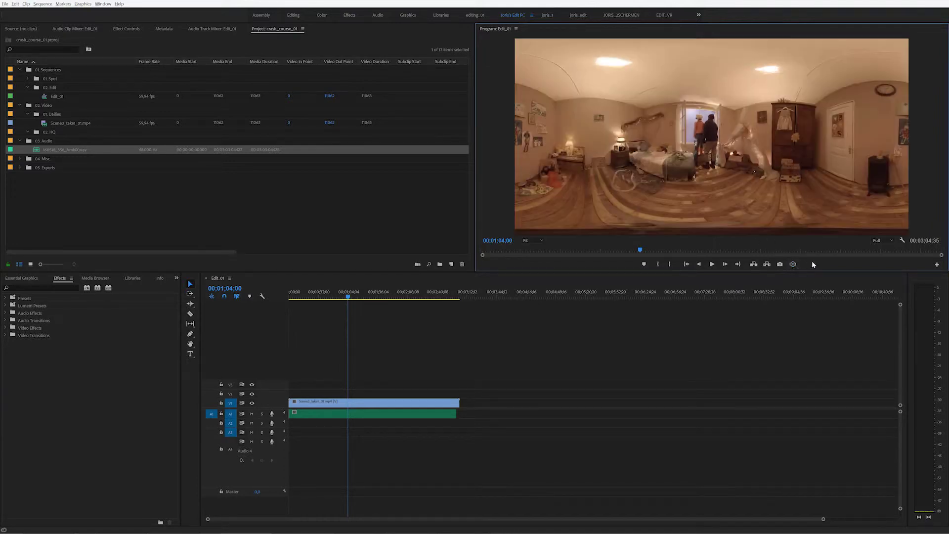
pyautogui.click(937, 265)
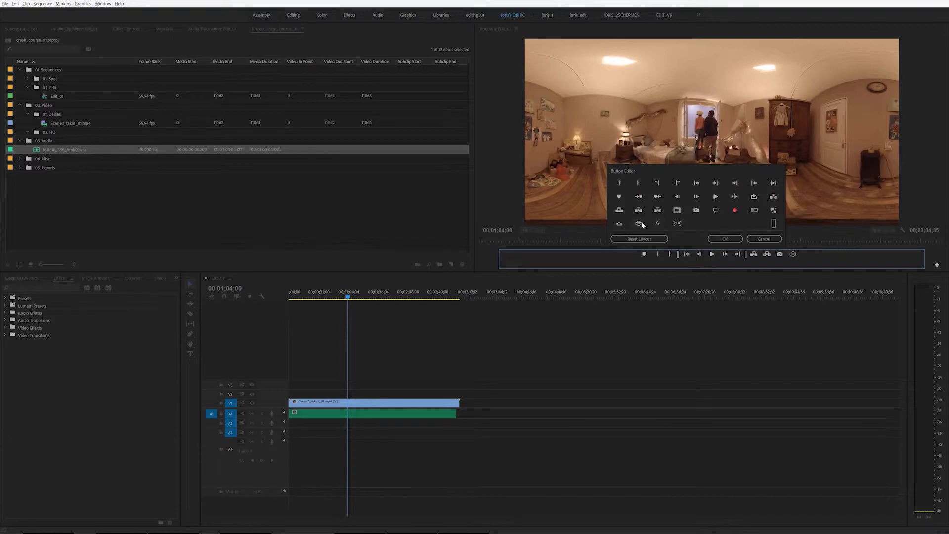
pyautogui.click(764, 239)
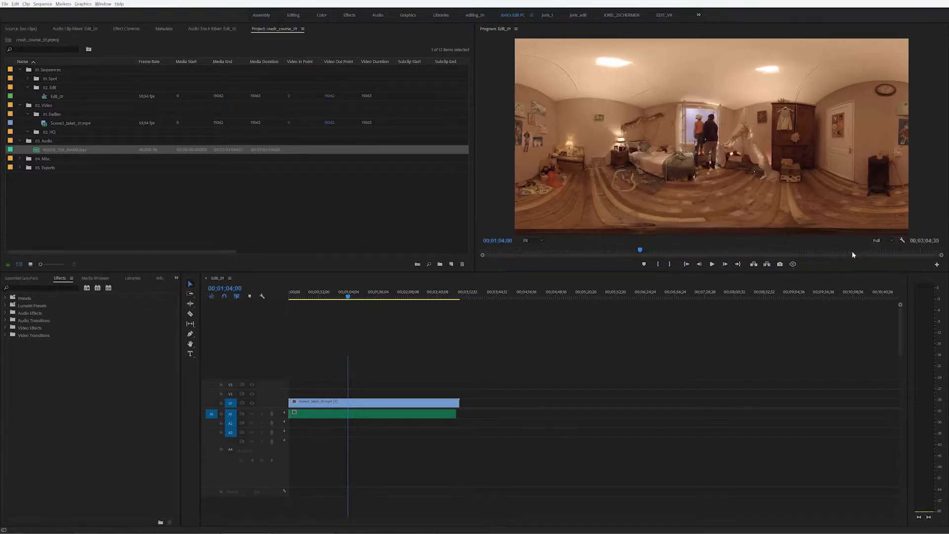
# Enable VR Video through the Program monitor's settings and disable it again.
pyautogui.click(904, 241)
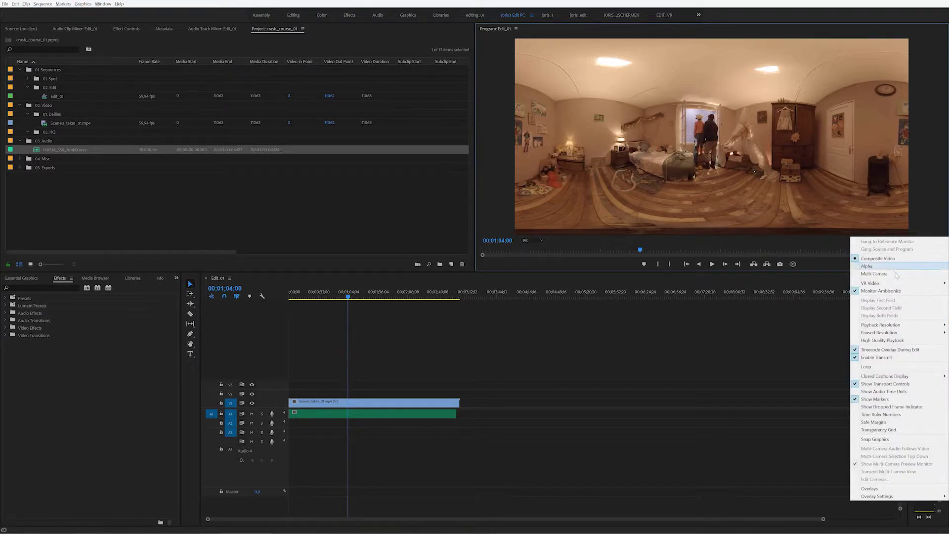
pyautogui.moveTo(890, 284)
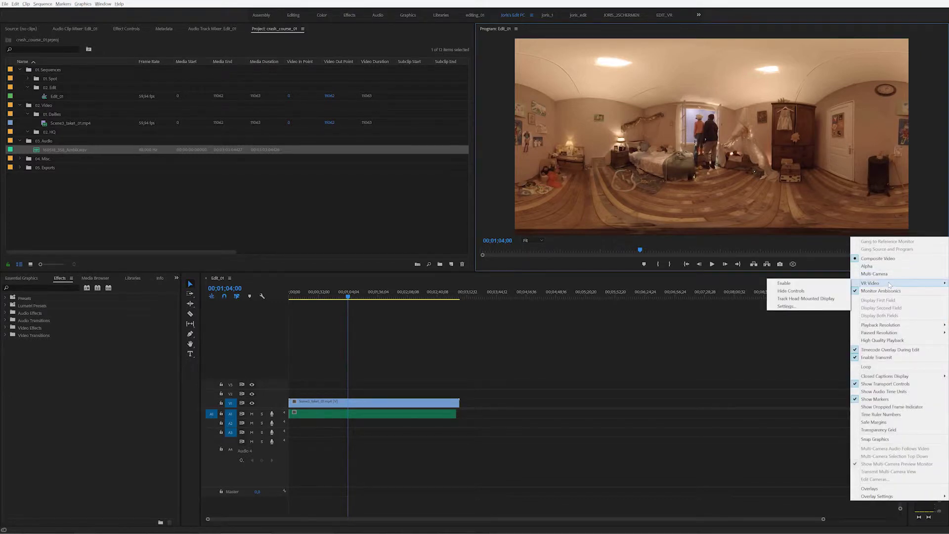
pyautogui.click(812, 285)
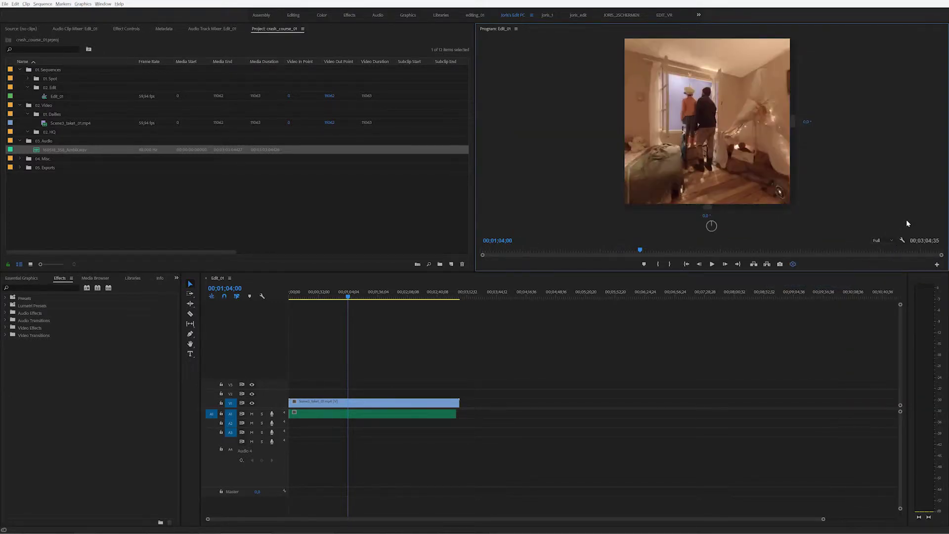
pyautogui.click(901, 241)
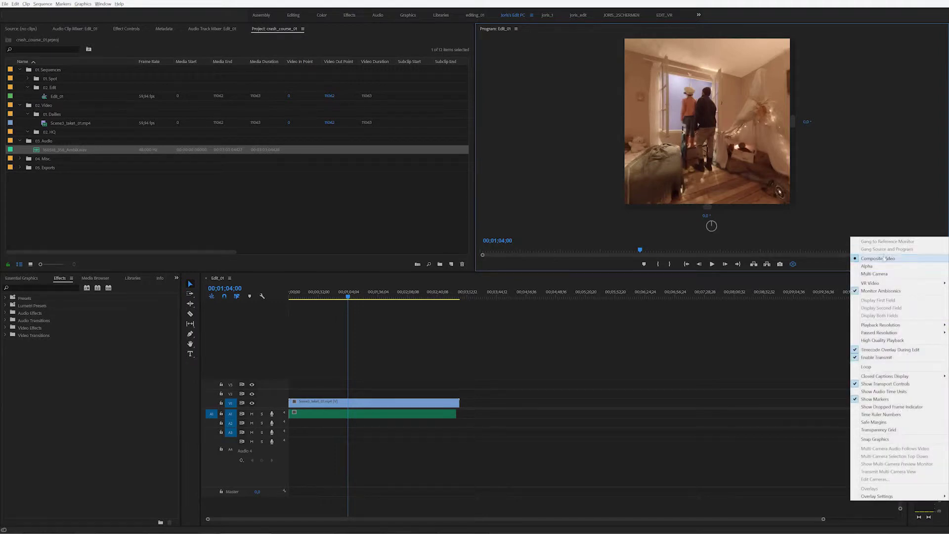
pyautogui.moveTo(880, 285)
pyautogui.click(812, 285)
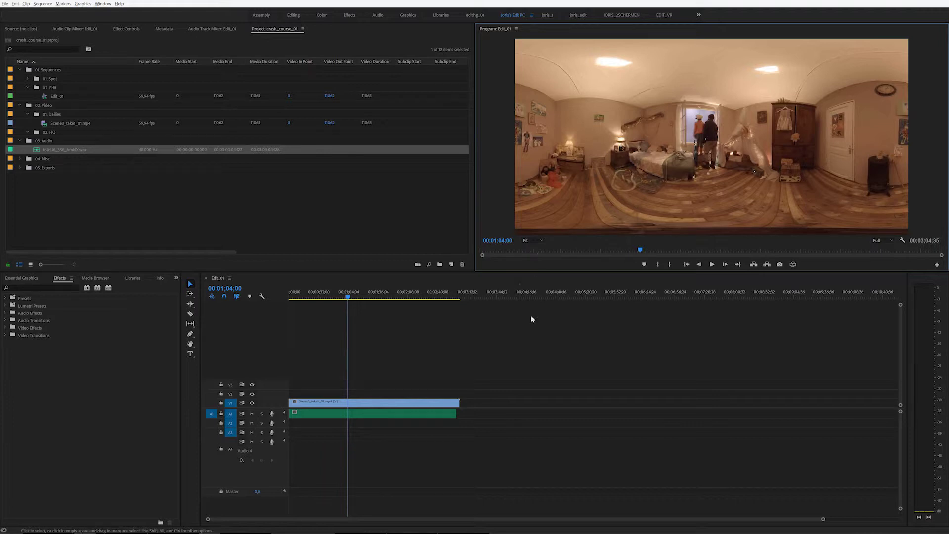
pyautogui.click(525, 357)
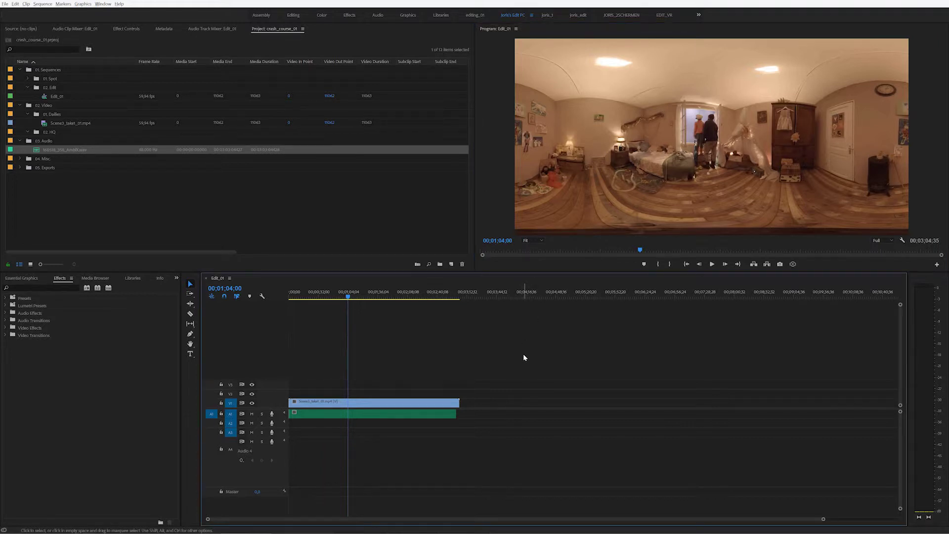
pyautogui.moveTo(520, 533)
pyautogui.moveTo(352, 533)
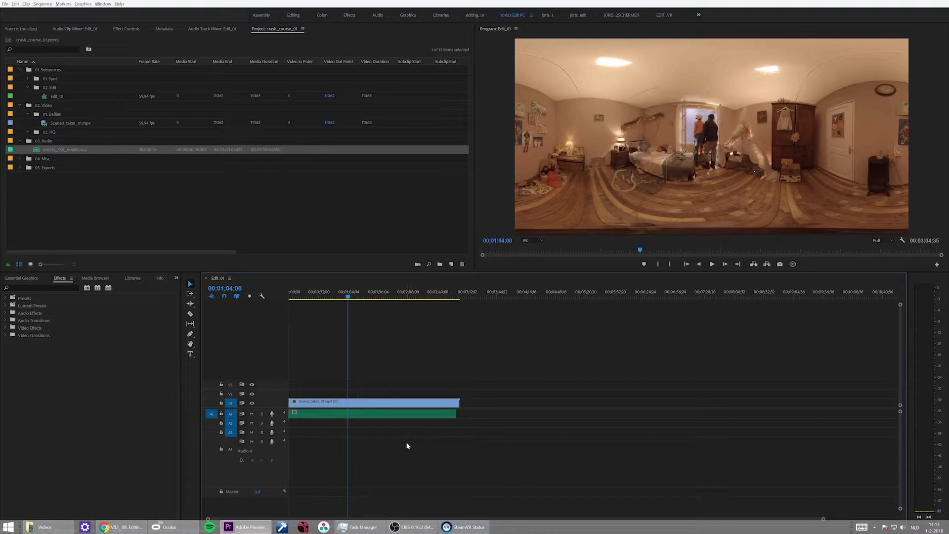
# Check in the Playback preferences that Adobe Immersive Environment is enabled as a video device, and accept the preferences.
pyautogui.click(16, 4)
pyautogui.moveTo(49, 202)
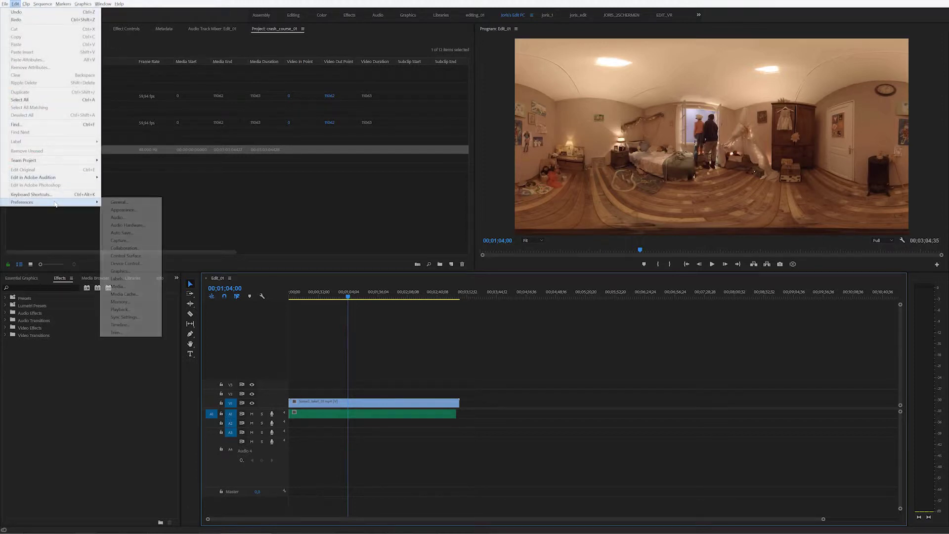
pyautogui.click(143, 310)
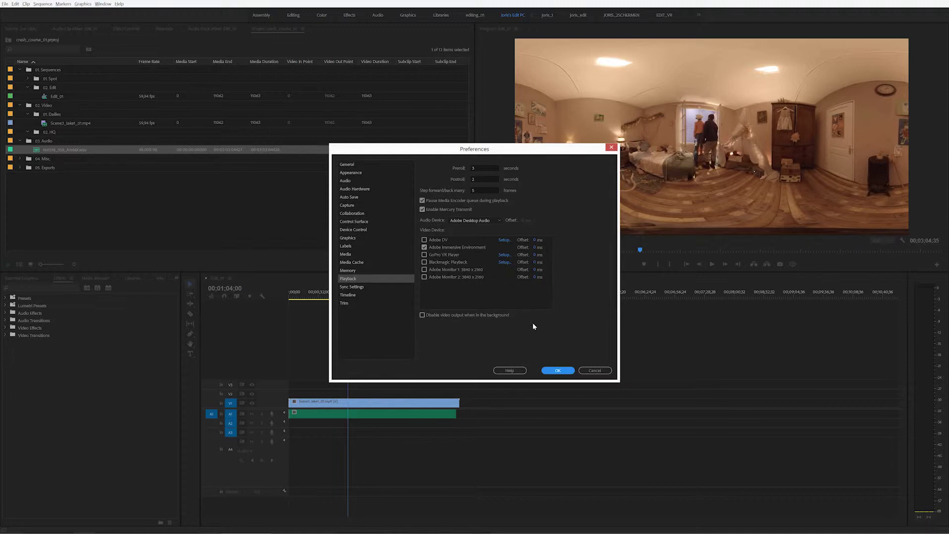
pyautogui.click(556, 372)
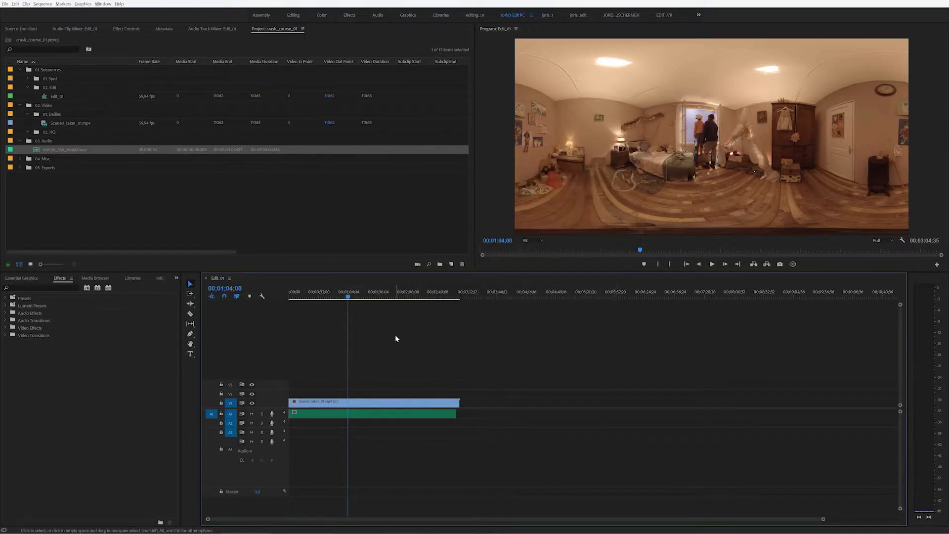
# Bring up the SteamVR status and display the headset mirror from SteamVR.
pyautogui.moveTo(465, 529)
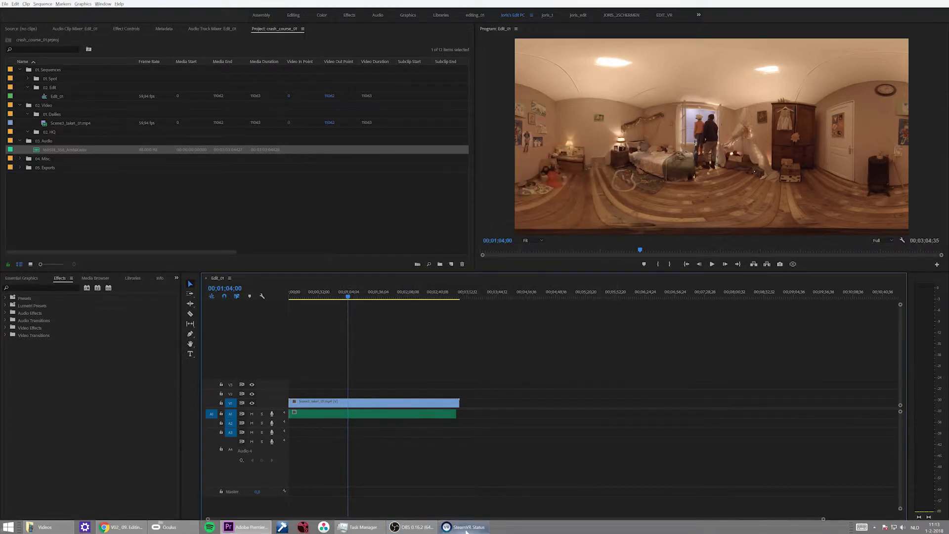
pyautogui.click(466, 531)
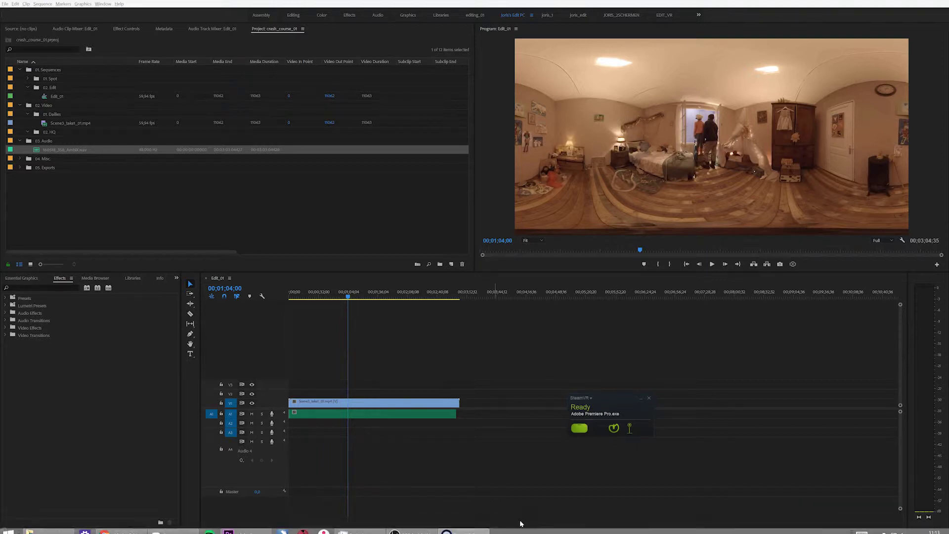
pyautogui.click(875, 528)
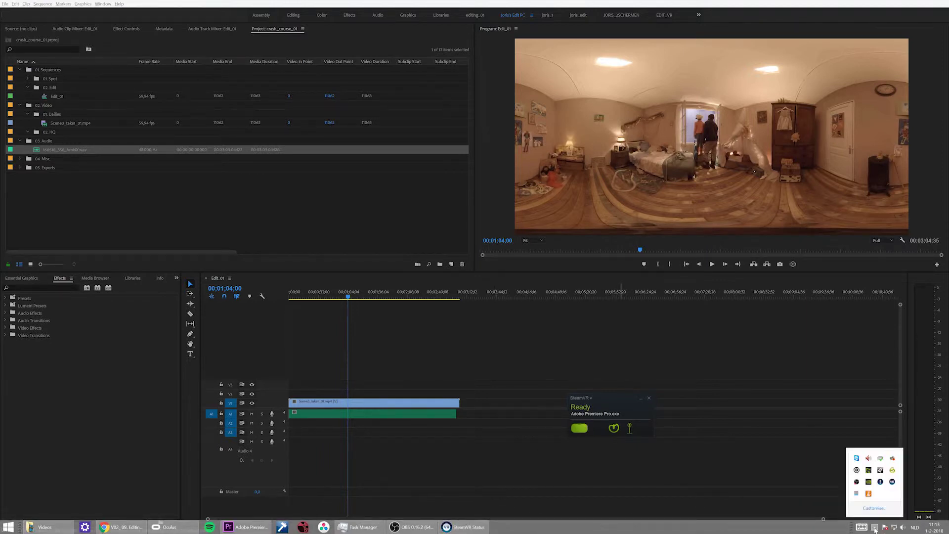
pyautogui.rightClick(892, 482)
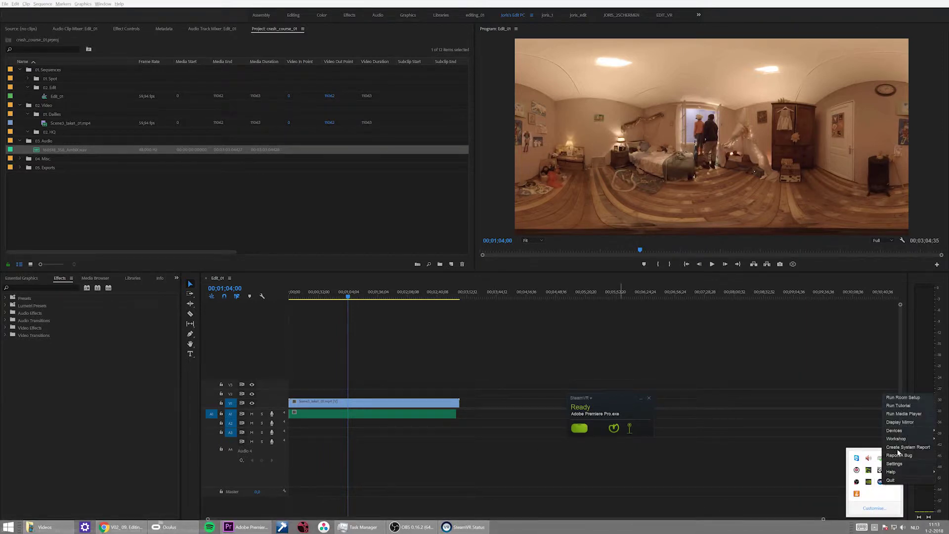
pyautogui.click(905, 423)
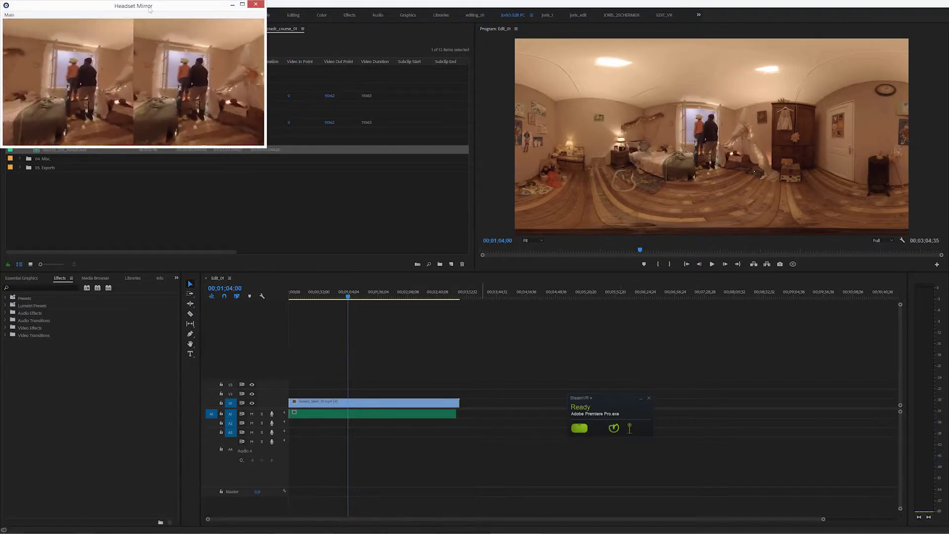
# Reposition and enlarge the Headset Mirror window for the VR preview, and close it to return to the timeline.
pyautogui.moveTo(156, 11); pyautogui.dragTo(384, 171)
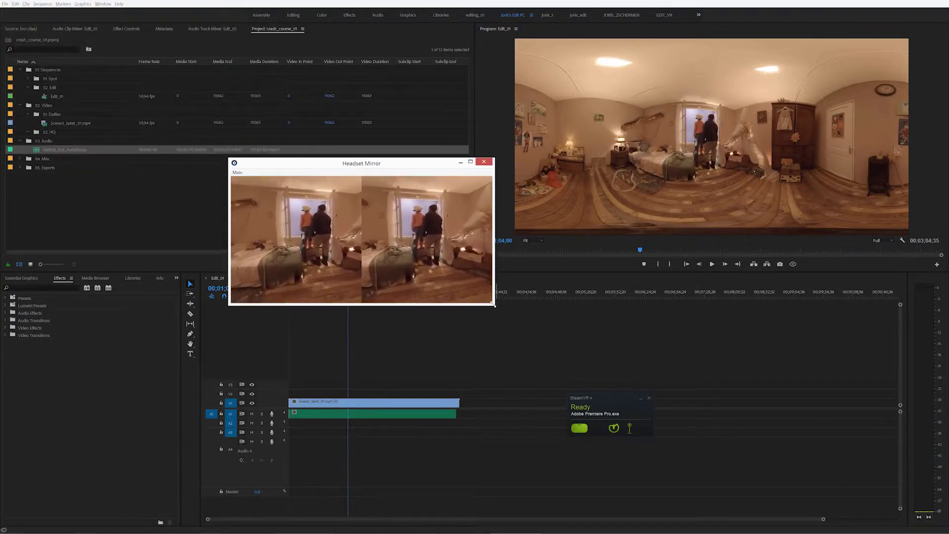
pyautogui.moveTo(495, 303); pyautogui.dragTo(672, 397)
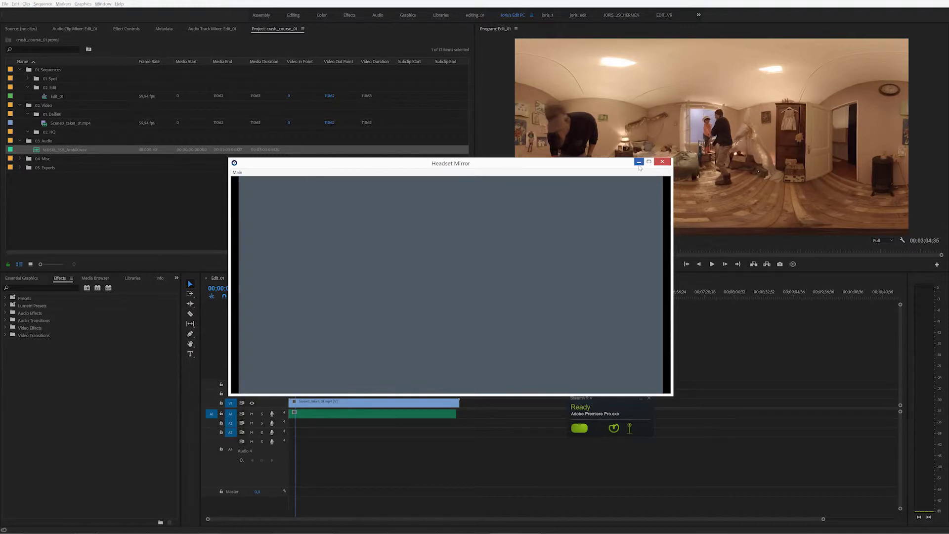
pyautogui.click(663, 164)
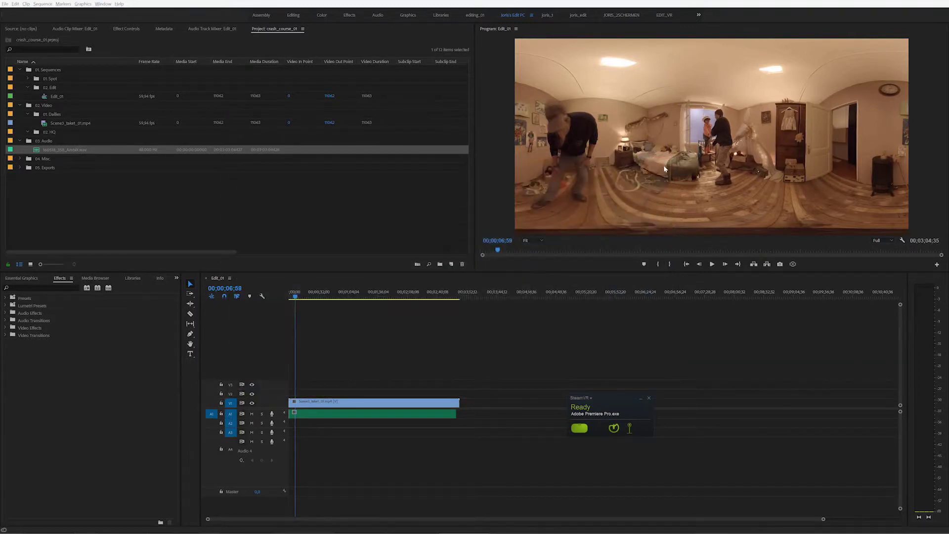
pyautogui.click(588, 337)
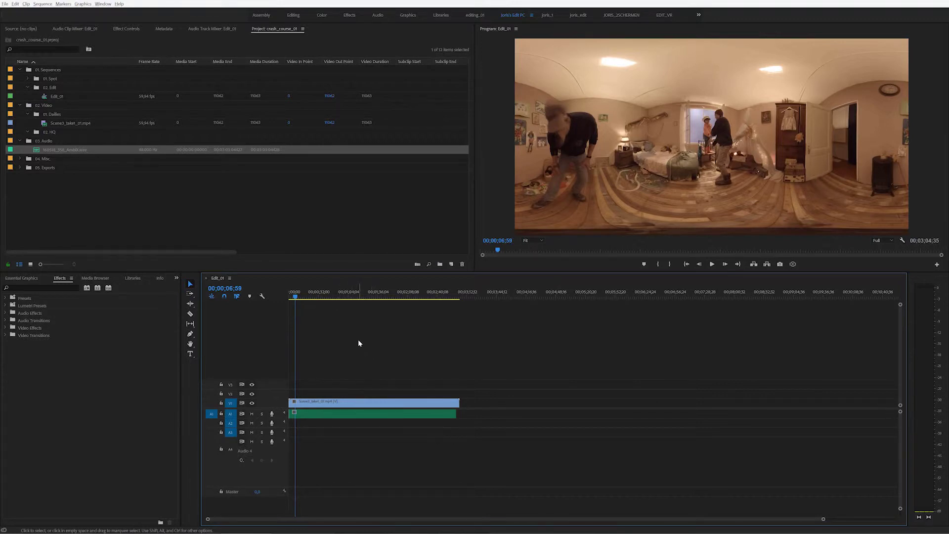
# Search the effects for "immersive" to list the Immersive Video effects and transitions, clearing the SteamVR status window out of the way.
pyautogui.click(40, 287)
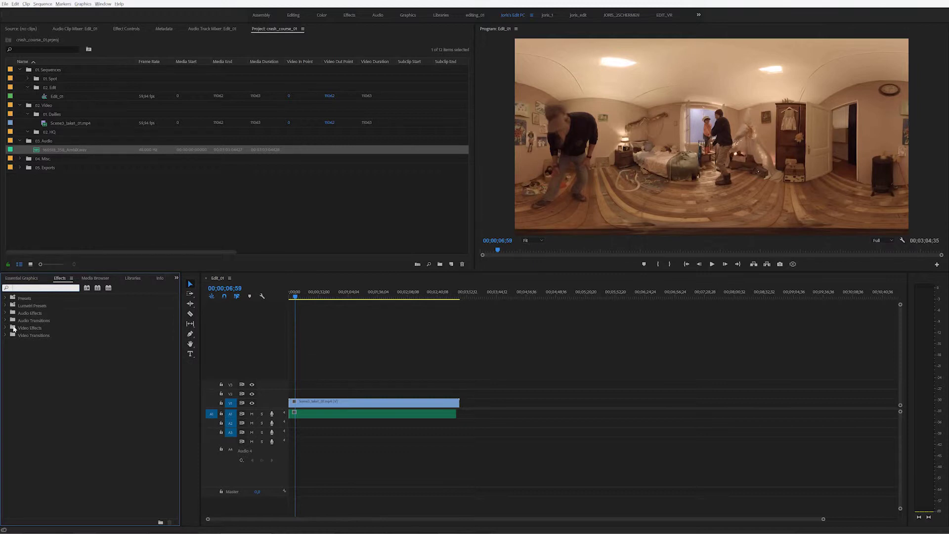
pyautogui.click(6, 328)
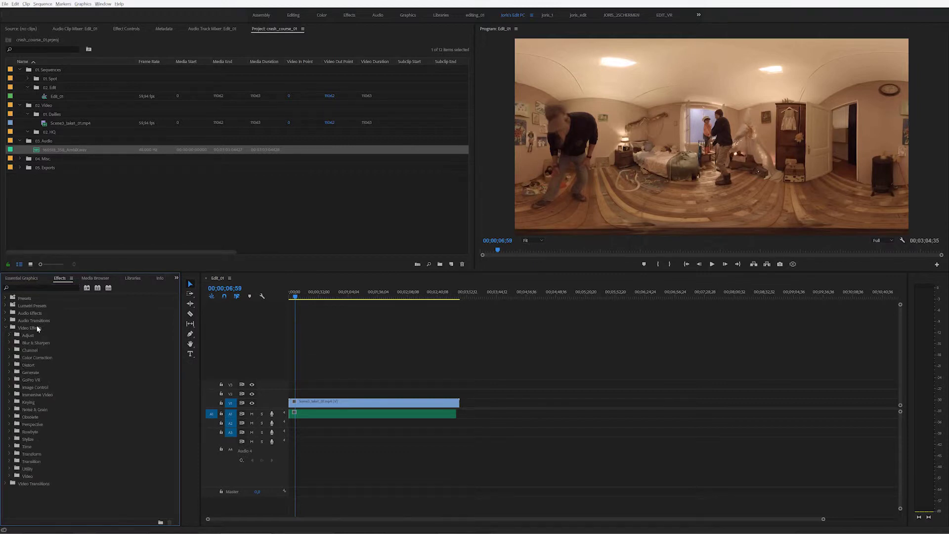
pyautogui.click(29, 288)
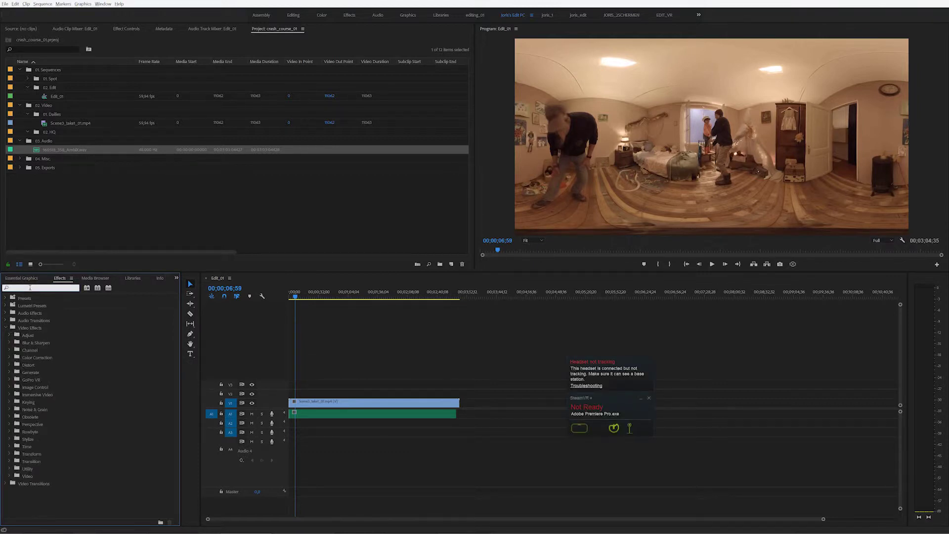
pyautogui.click(638, 396)
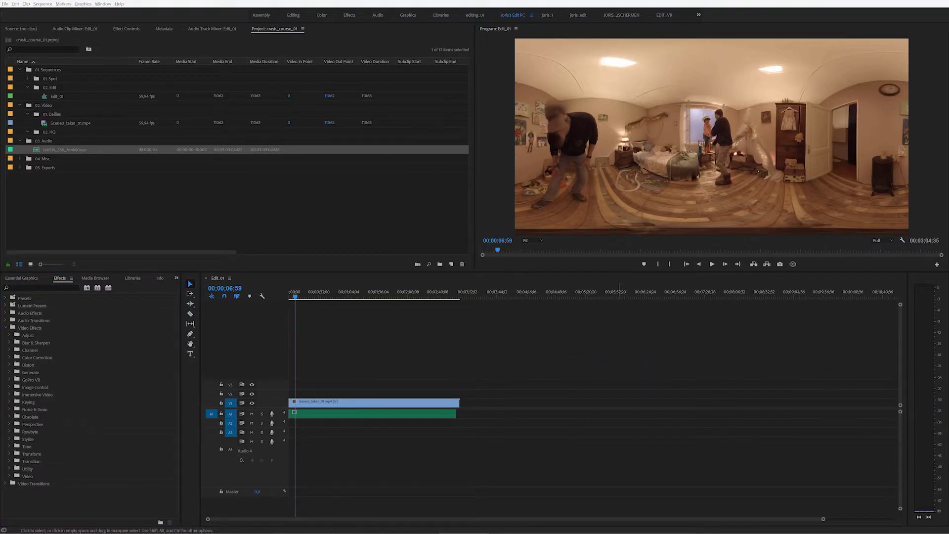
pyautogui.click(31, 287)
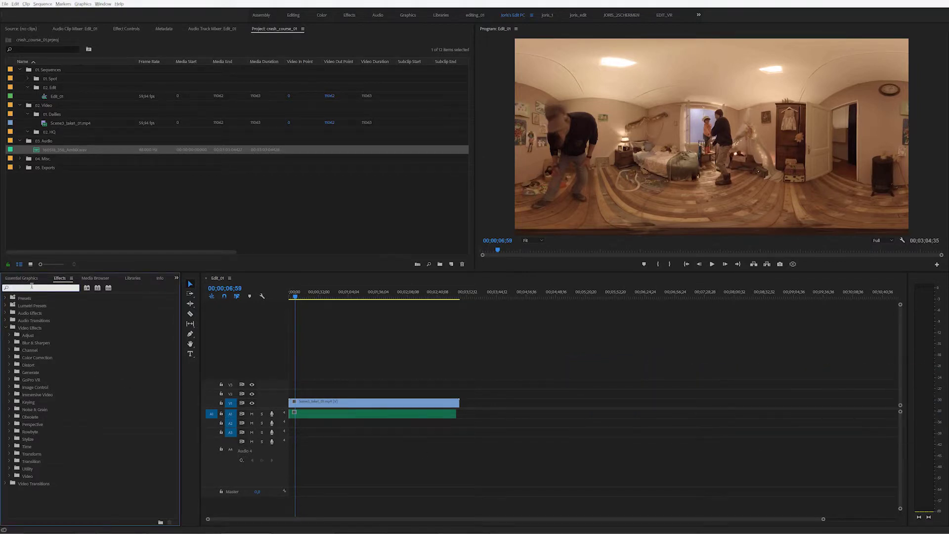
pyautogui.write('immersiv')
pyautogui.press('BackSpace')
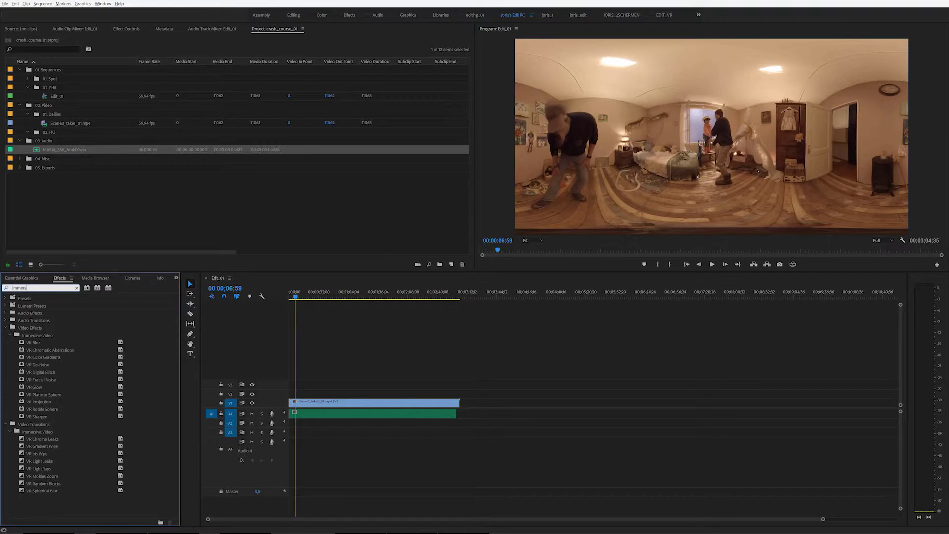
pyautogui.click(43, 333)
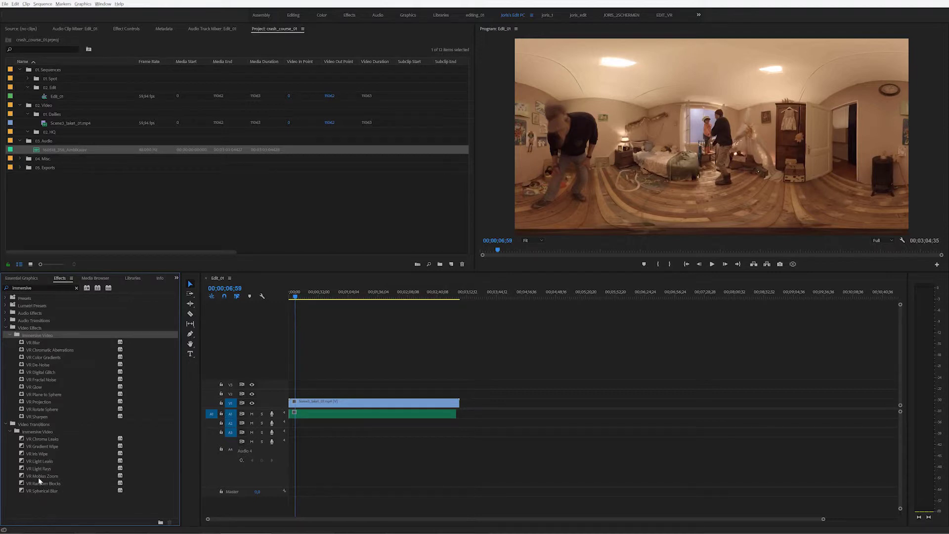
# Apply the VR Rotate Sphere effect to the Scene3 video clip on track V1.
pyautogui.click(44, 393)
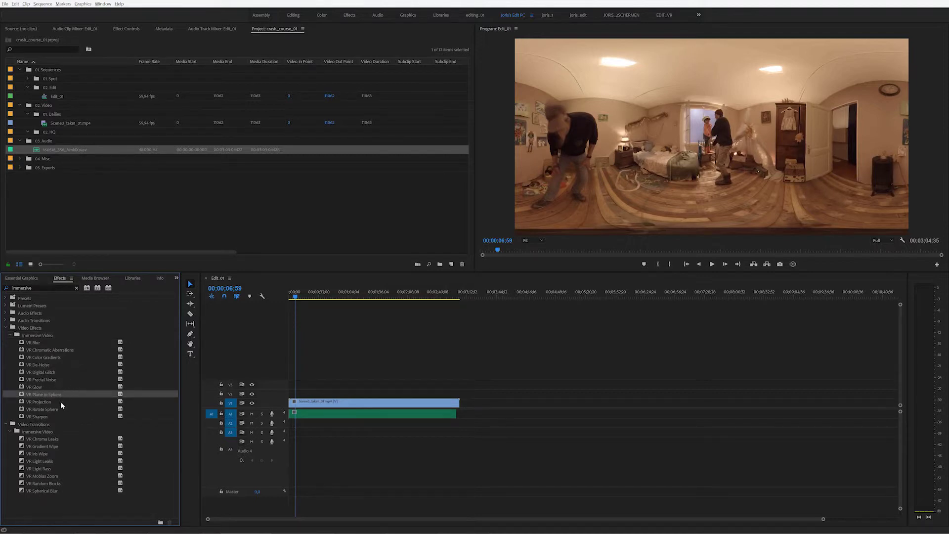
pyautogui.click(32, 410)
pyautogui.moveTo(28, 412); pyautogui.dragTo(351, 406)
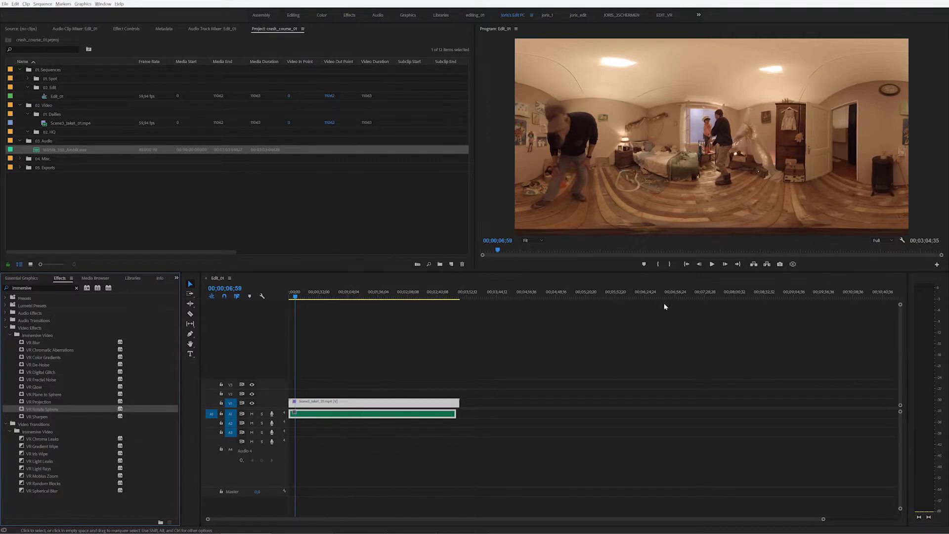
# Enable the VR video display and try different Tilt (X axis) values for VR Rotate Sphere, returning Tilt to 0.
pyautogui.click(794, 264)
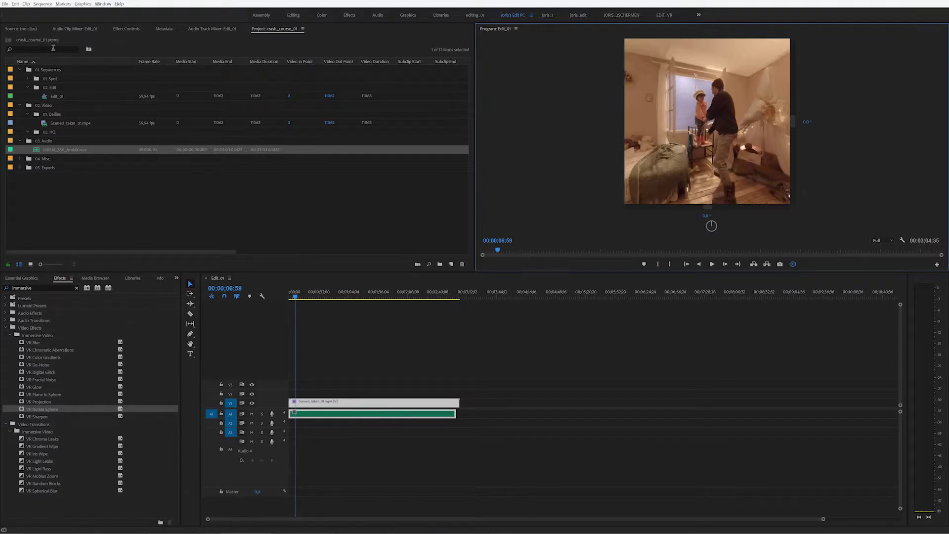
pyautogui.click(122, 29)
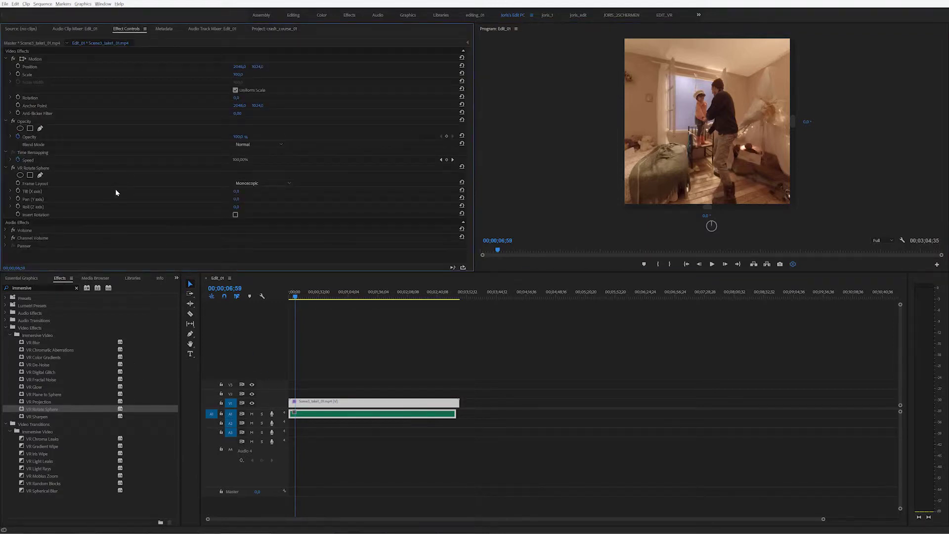
pyautogui.click(236, 191)
pyautogui.write('-58')
pyautogui.press('Return')
pyautogui.moveTo(238, 191); pyautogui.dragTo(226, 203)
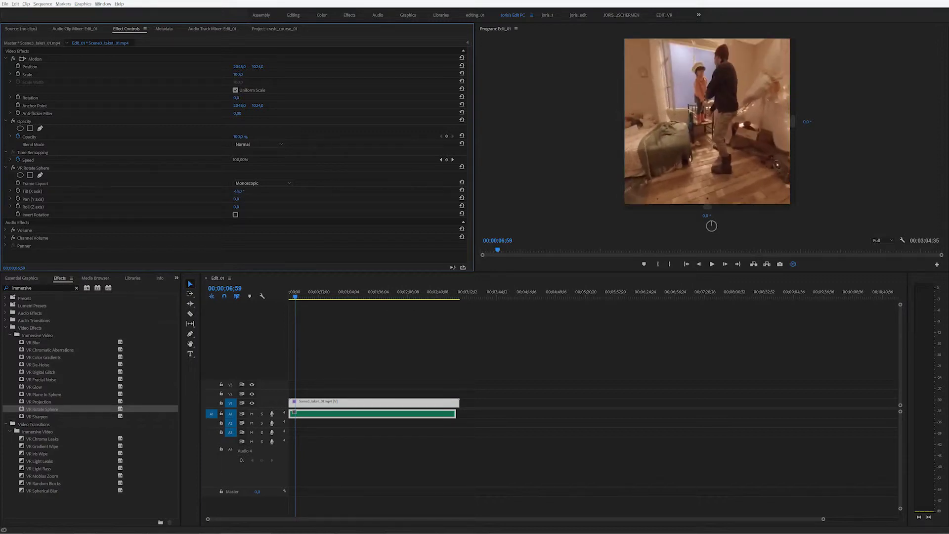
# Try different Pan (Y axis) and Roll (Z axis) values for VR Rotate Sphere, returning both to 0.
pyautogui.click(238, 199)
pyautogui.write('-11')
pyautogui.press('Return')
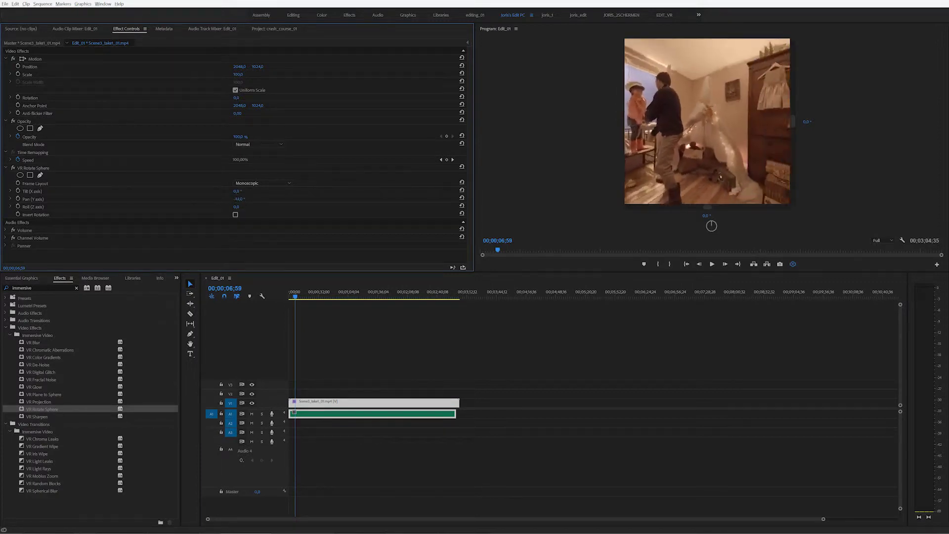
pyautogui.moveTo(238, 200)
pyautogui.mouseDown()
pyautogui.moveTo(270, 207)
pyautogui.moveTo(243, 207)
pyautogui.mouseUp()
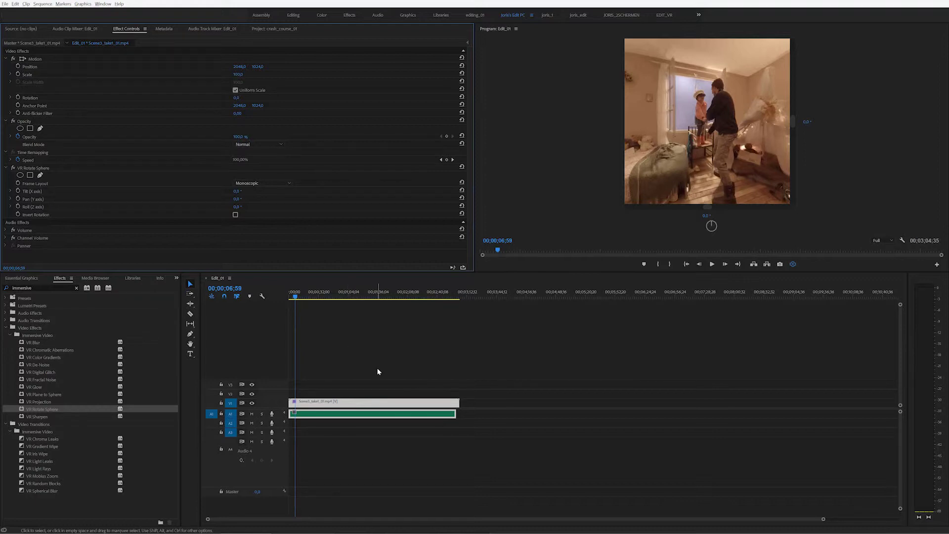
# Move the playhead to 00;01;20;23, deselect the clip and turn off the VR video display.
pyautogui.moveTo(303, 297); pyautogui.dragTo(364, 304)
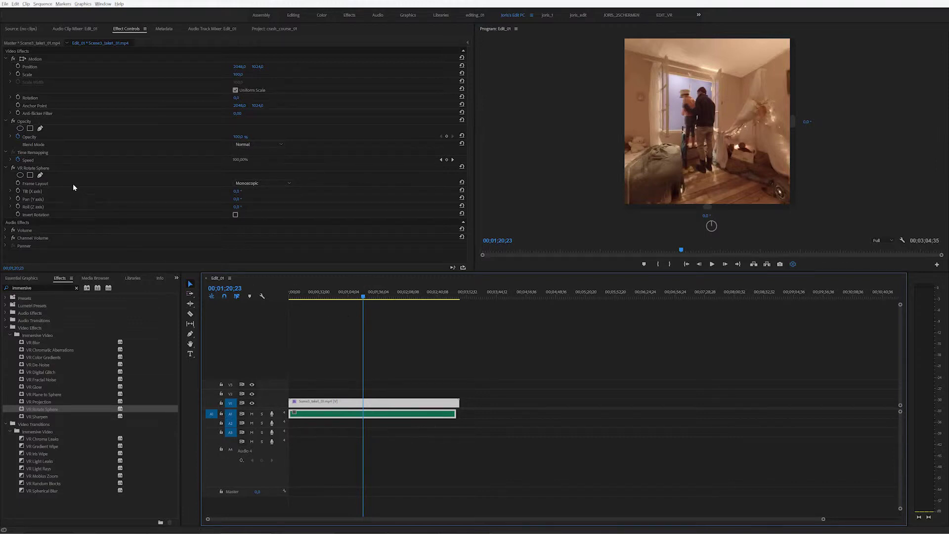
pyautogui.click(51, 169)
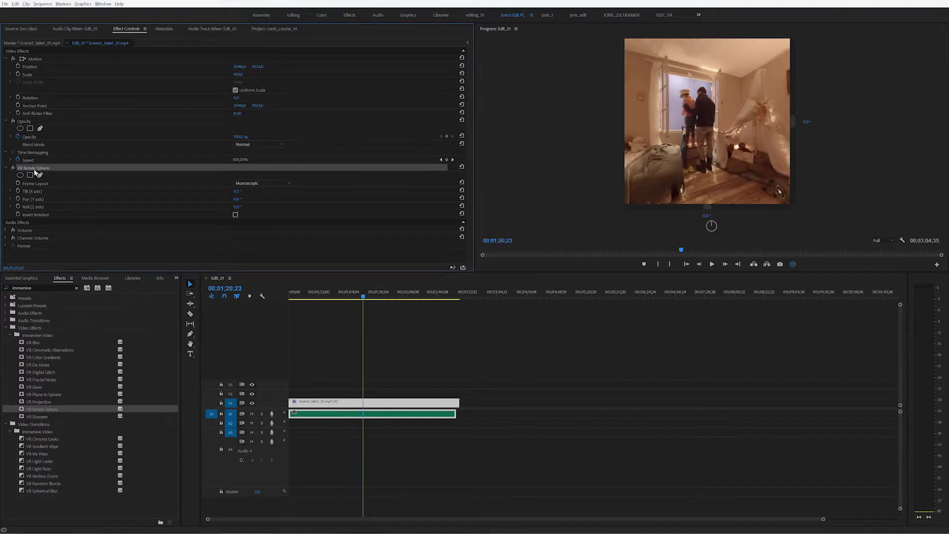
pyautogui.click(409, 334)
pyautogui.click(794, 264)
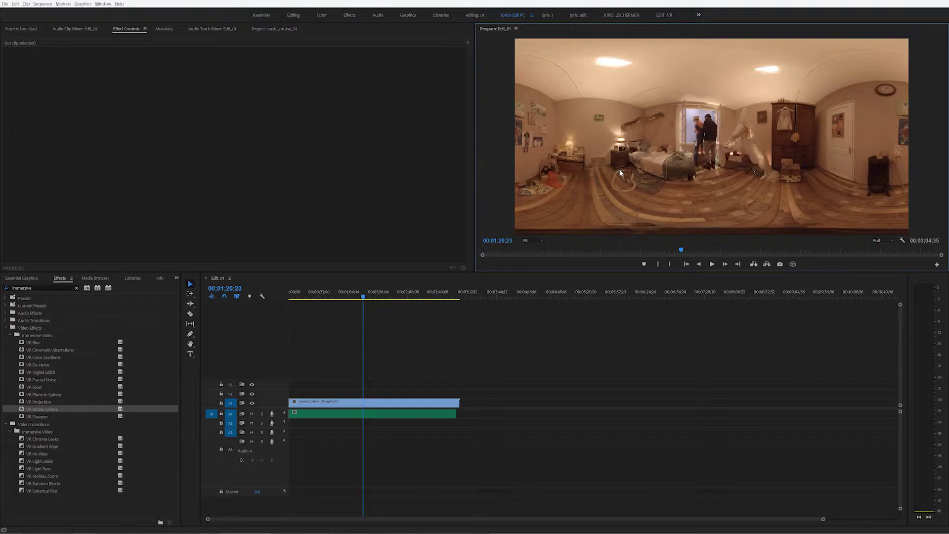
pyautogui.click(403, 376)
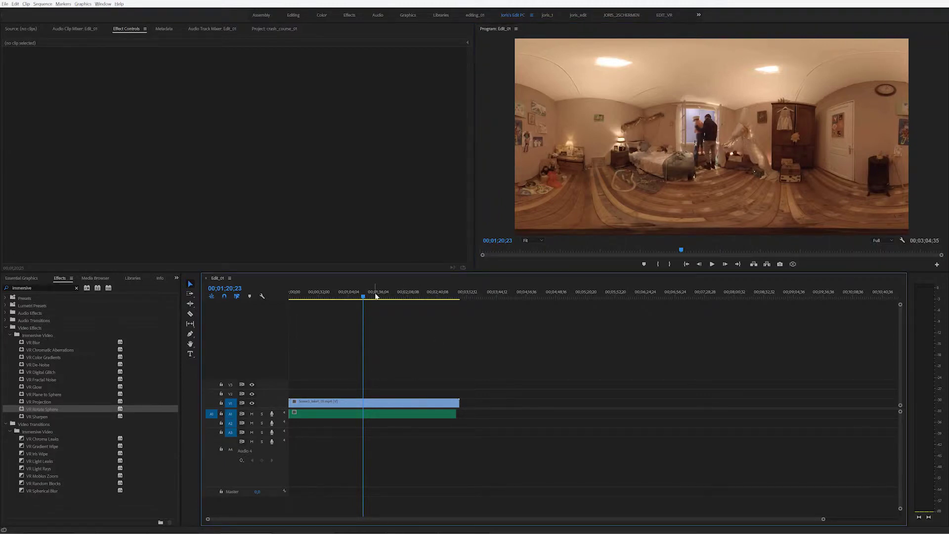
# Play the sequence from around 00;01;35 and scrub back to an earlier moment.
pyautogui.moveTo(379, 295); pyautogui.dragTo(375, 315)
pyautogui.press('space')
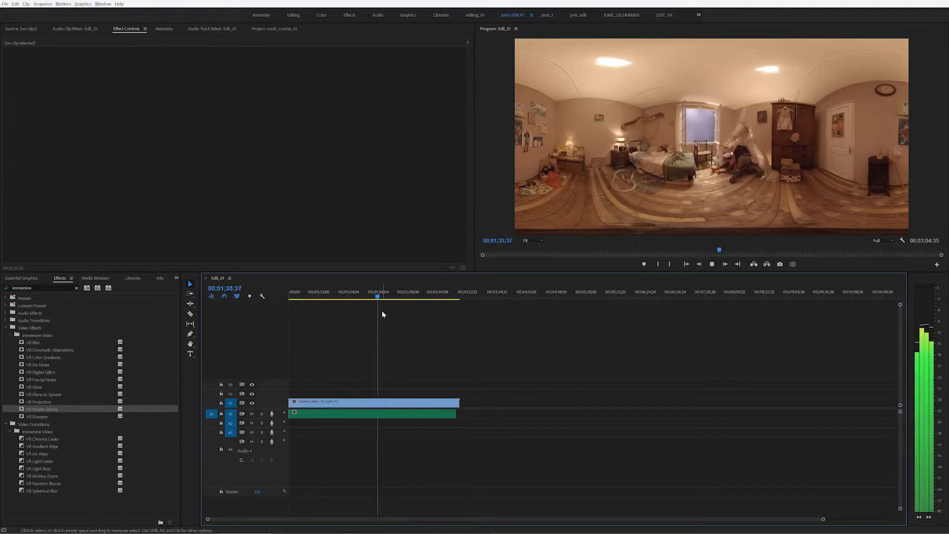
pyautogui.moveTo(378, 296); pyautogui.dragTo(342, 300)
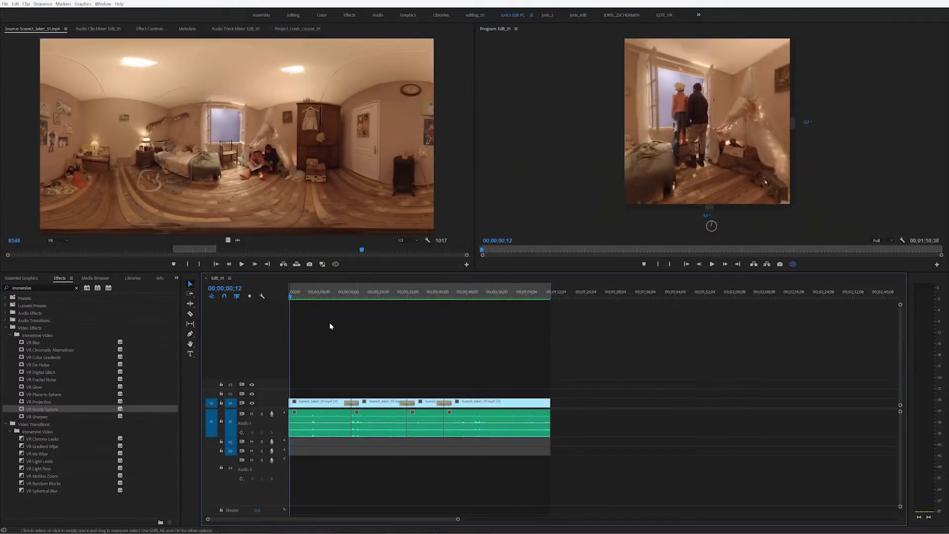
# Scrub through the assembled edit to 00;00;57;51 and bring the playhead back to 00;00;04;12.
pyautogui.moveTo(292, 297); pyautogui.dragTo(504, 317)
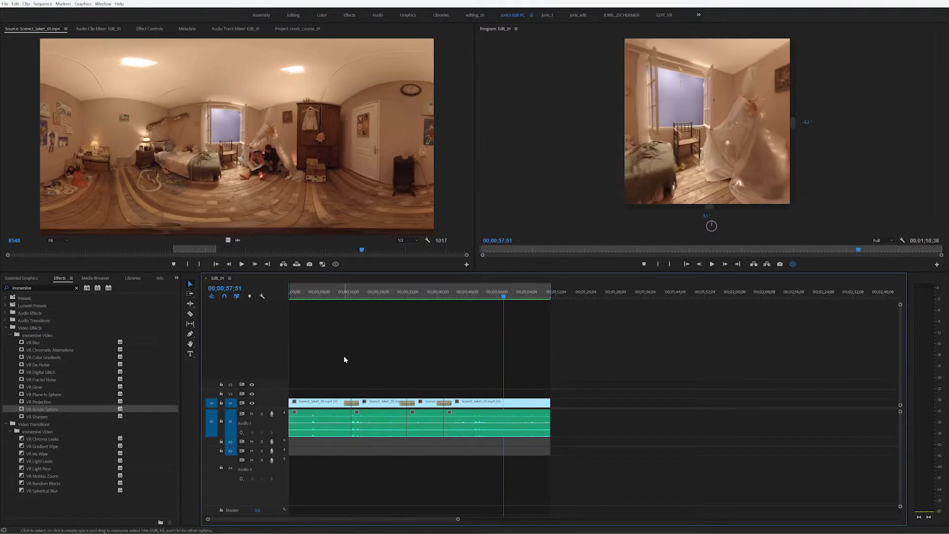
pyautogui.click(319, 403)
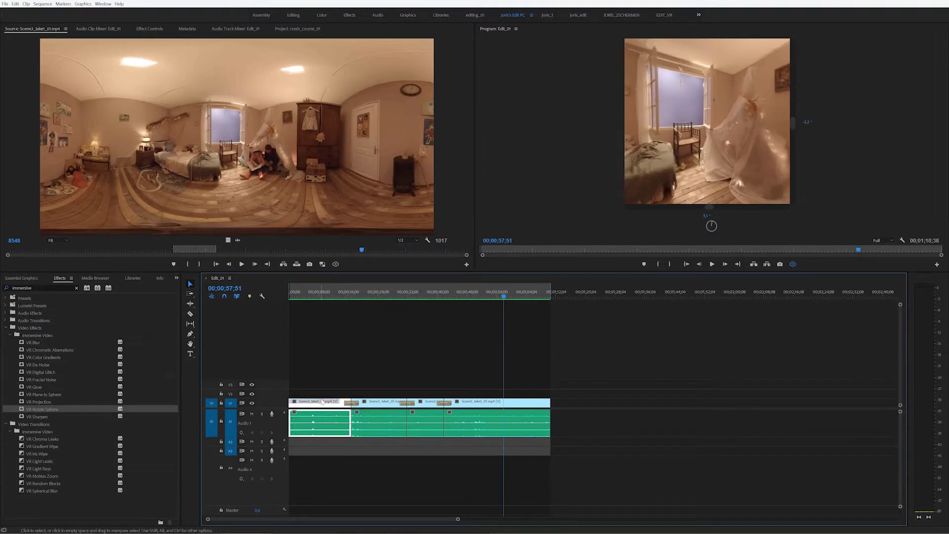
pyautogui.click(348, 373)
pyautogui.click(311, 291)
pyautogui.moveTo(307, 289); pyautogui.dragTo(305, 289)
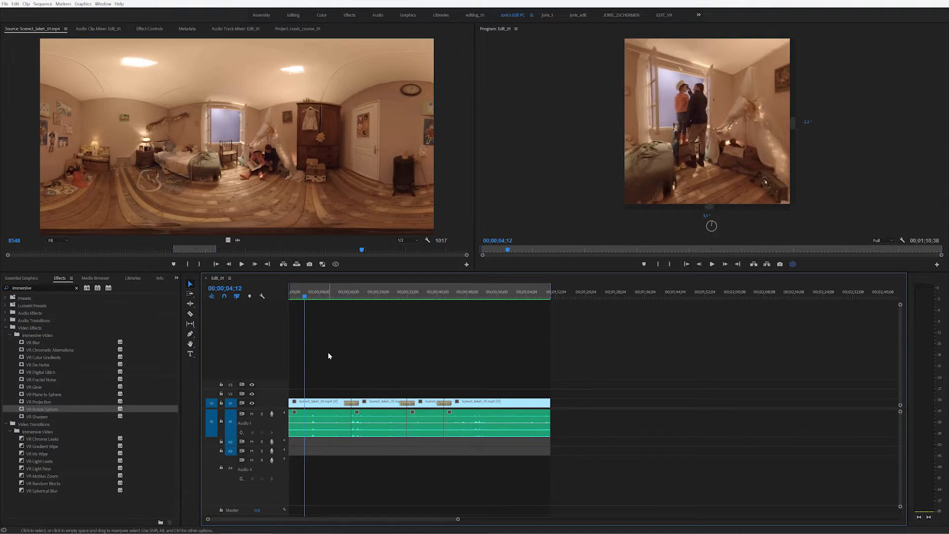
# Open the first timeline clip in the source monitor and check its in and out frames.
pyautogui.click(320, 402)
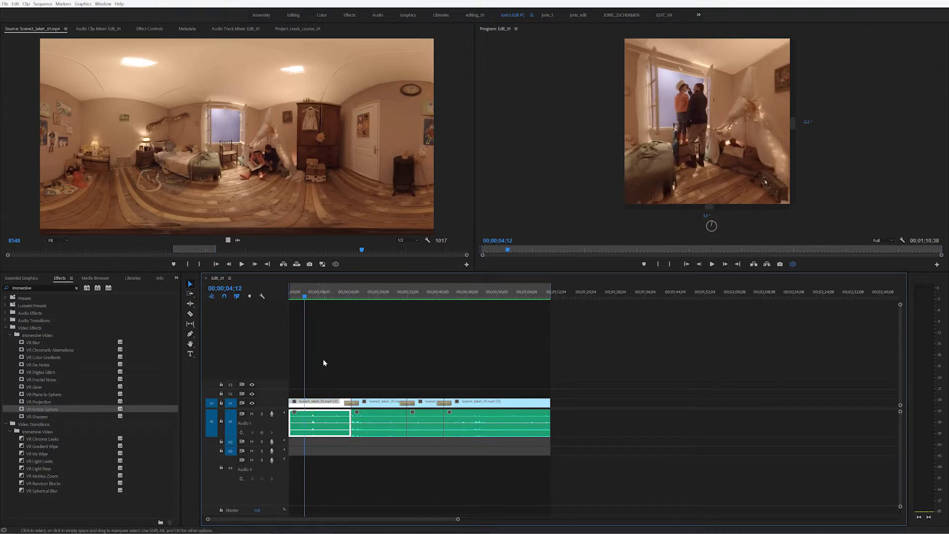
pyautogui.click(482, 403)
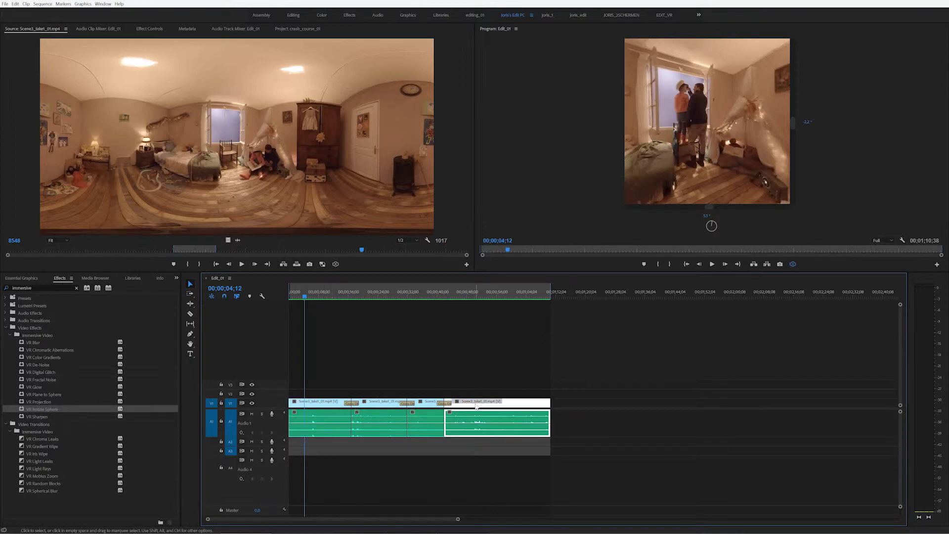
pyautogui.click(403, 355)
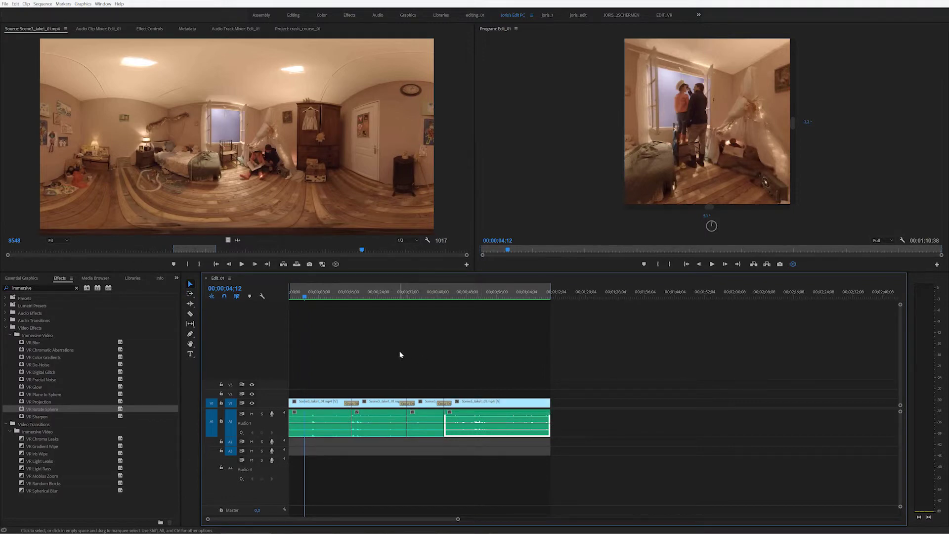
pyautogui.click(322, 405)
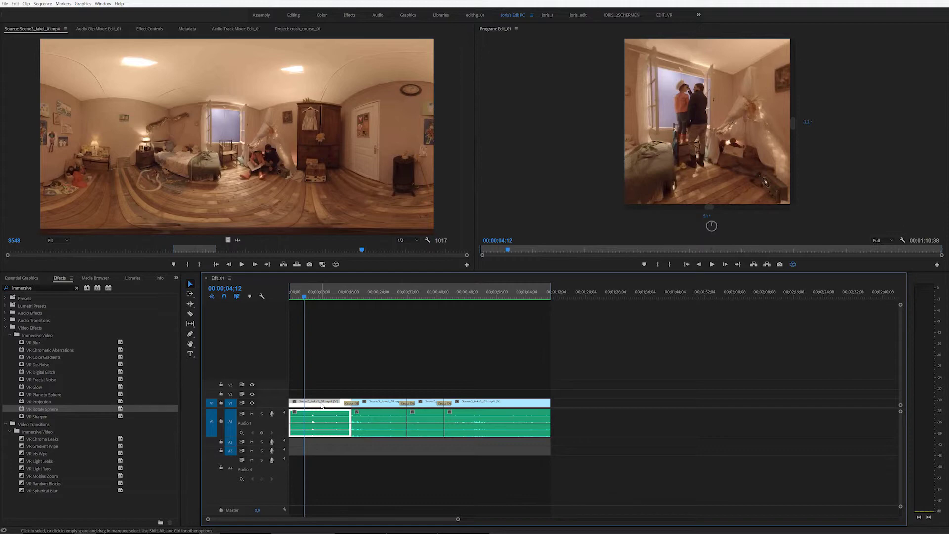
pyautogui.doubleClick(323, 405)
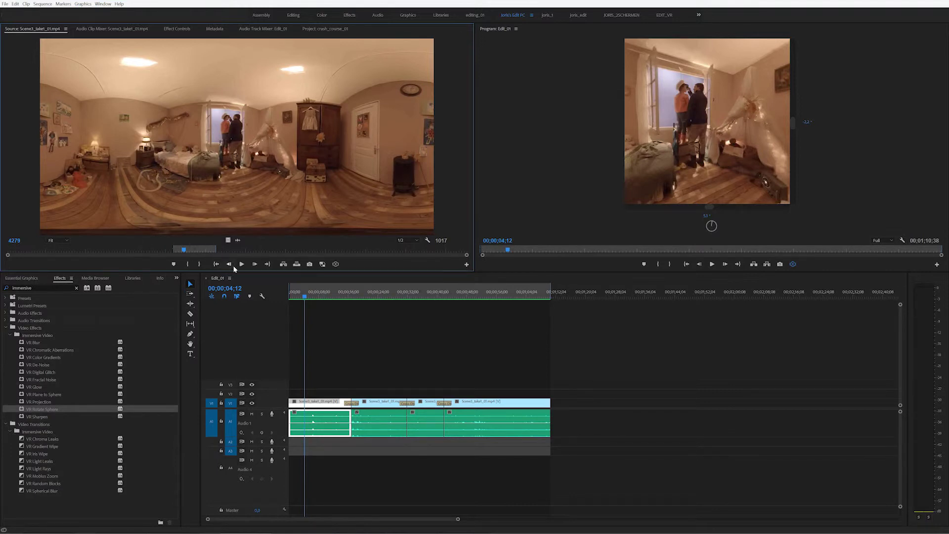
pyautogui.click(216, 264)
pyautogui.click(268, 264)
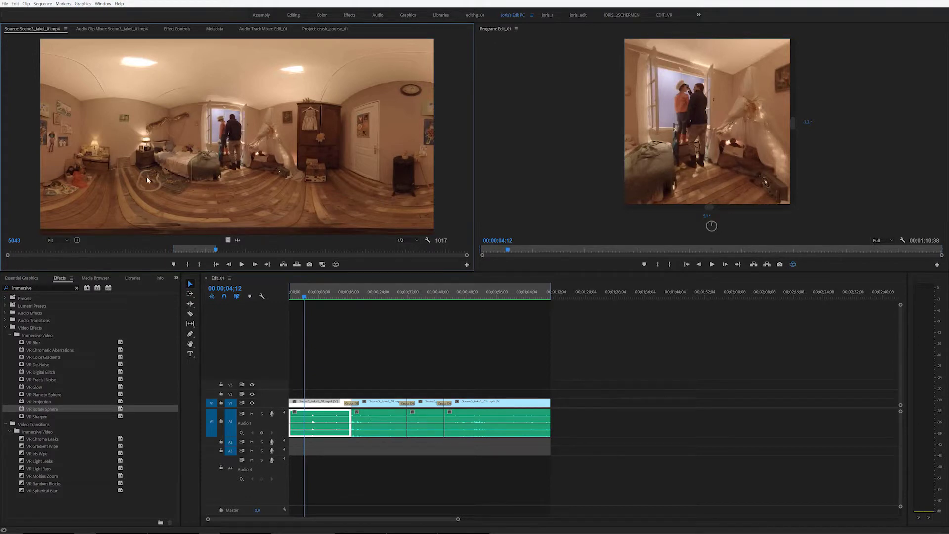
# View the time display formats for the source clip, keep Frames, and deselect the timeline clip.
pyautogui.rightClick(14, 243)
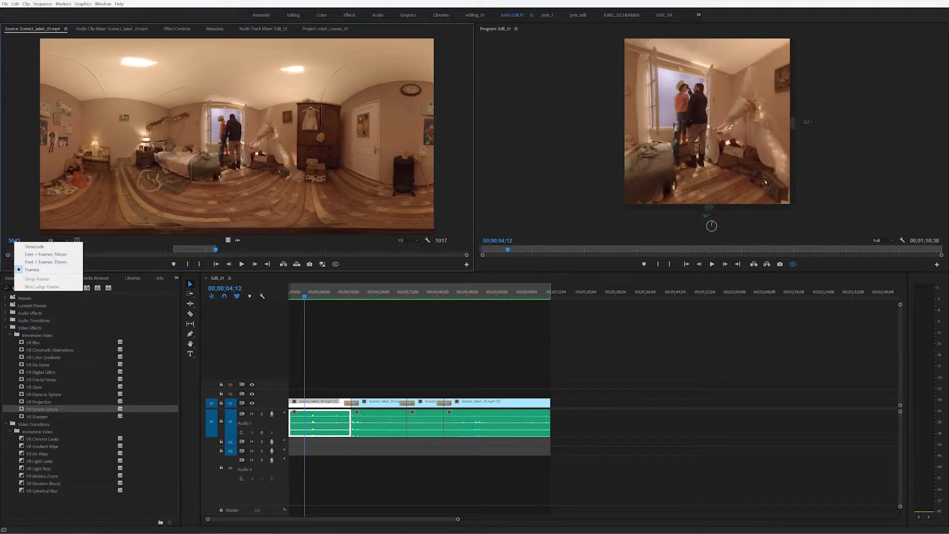
pyautogui.click(15, 201)
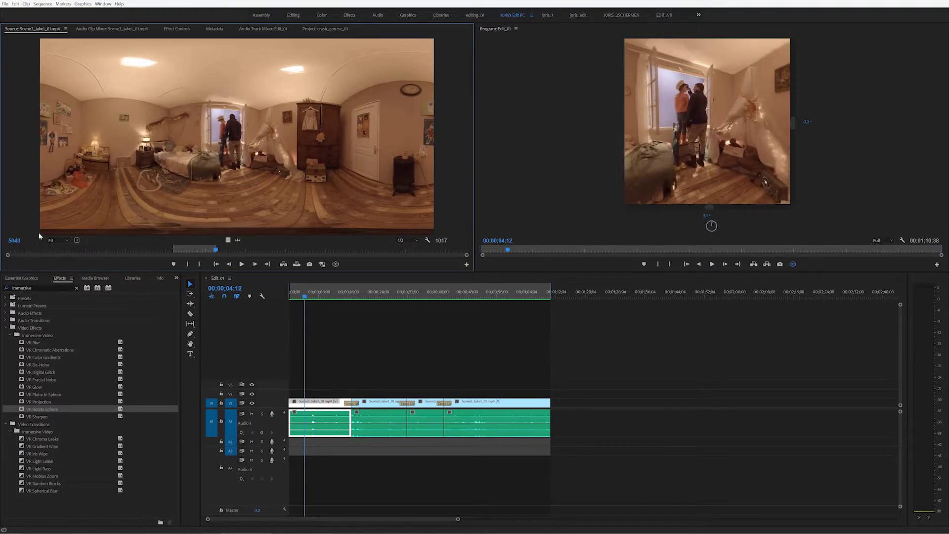
pyautogui.click(340, 324)
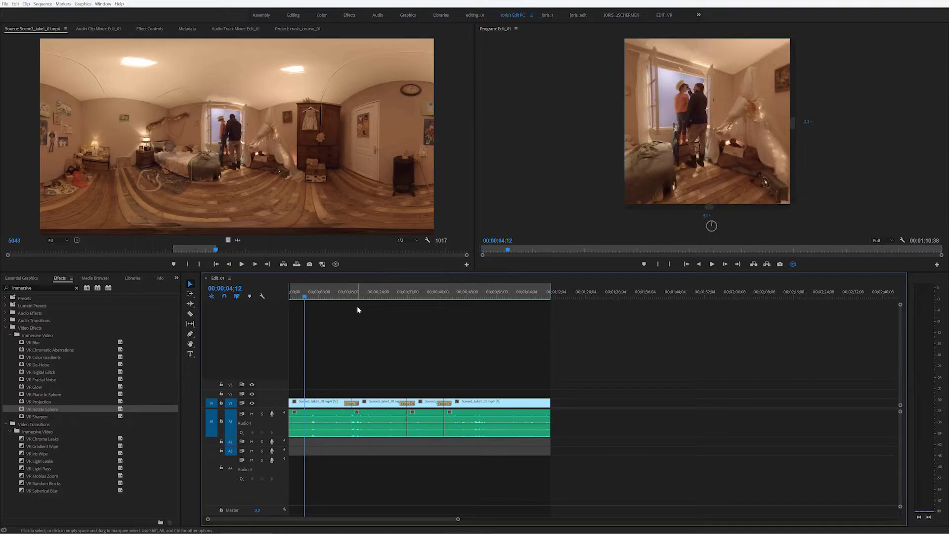
# Inspect the first Cross Dissolve at 00;00;16;11 and return the playhead to 00;00;05;54.
pyautogui.click(349, 293)
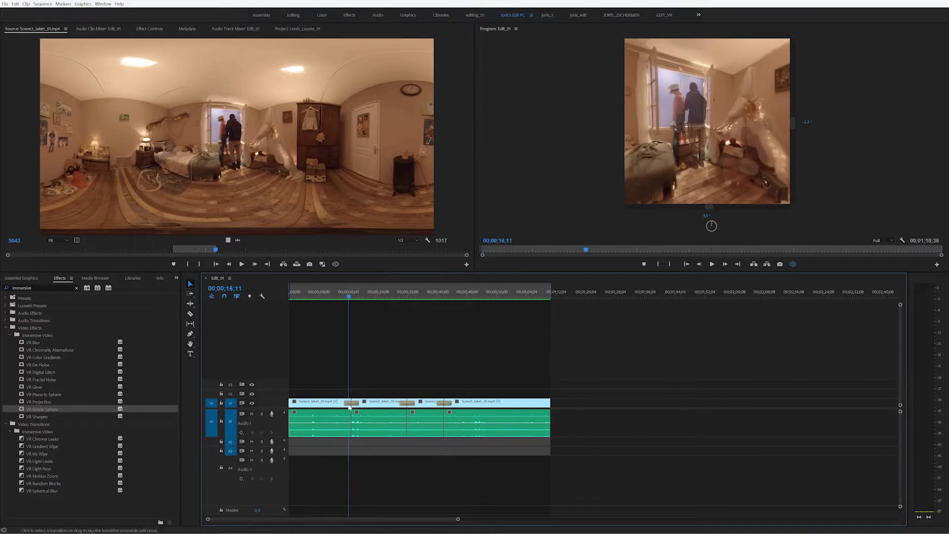
pyautogui.click(352, 404)
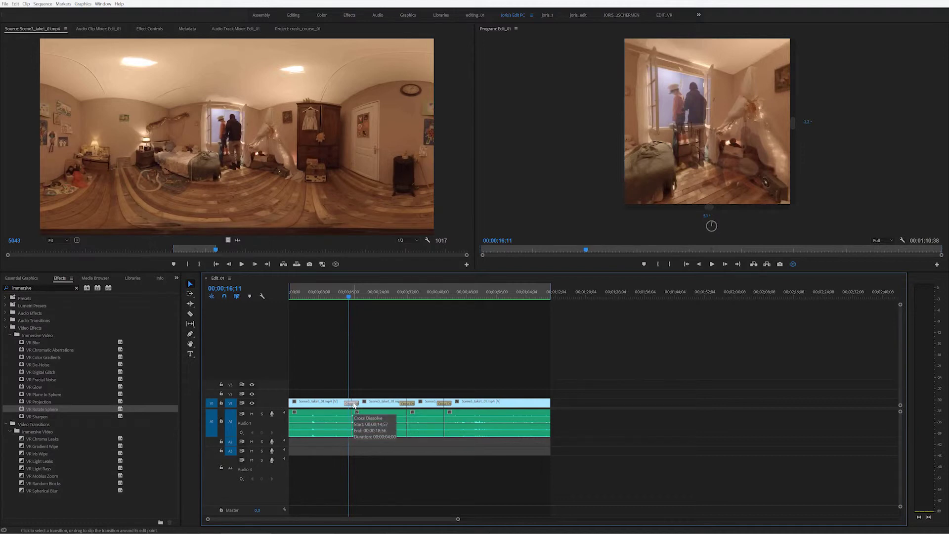
pyautogui.moveTo(299, 294)
pyautogui.mouseDown()
pyautogui.moveTo(333, 297)
pyautogui.moveTo(311, 296)
pyautogui.mouseUp()
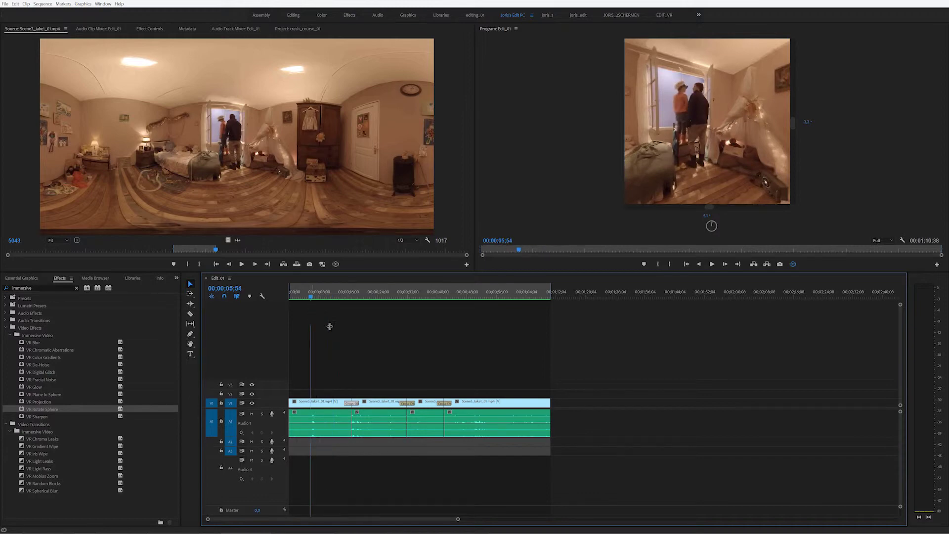
# Match frame the first clip at 00;00;05;54 and the second clip around 00;00;23;41 in the source monitor.
pyautogui.click(325, 406)
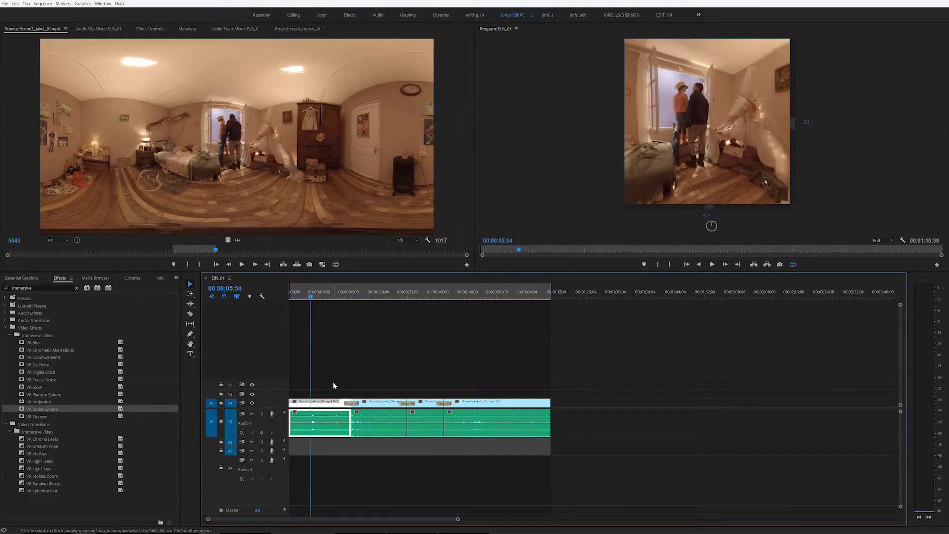
pyautogui.press('f')
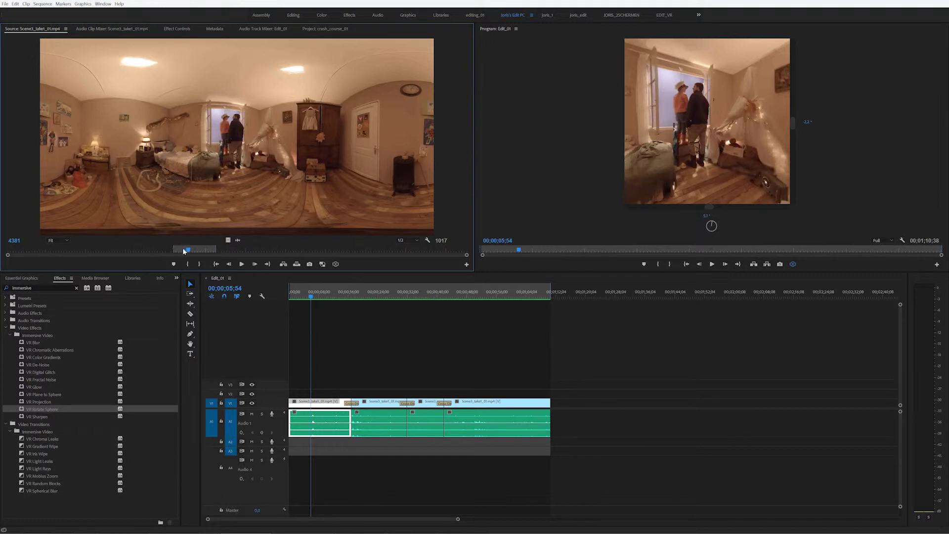
pyautogui.click(372, 293)
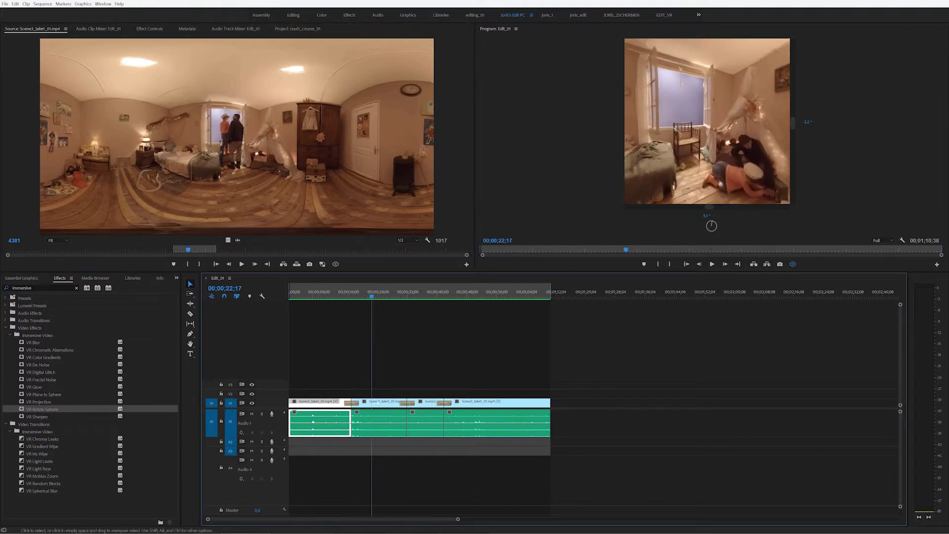
pyautogui.press('d')
pyautogui.press('f')
pyautogui.click(378, 292)
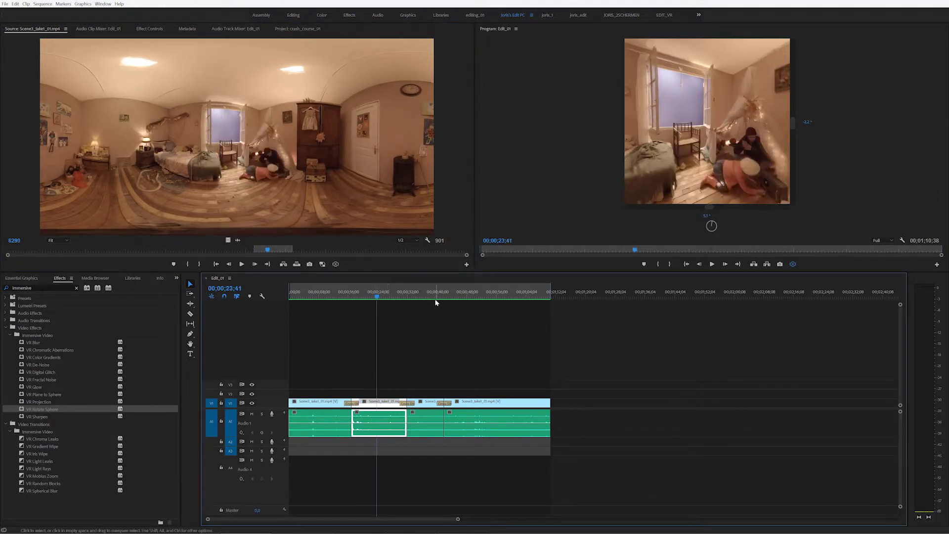
# Match frame the third clip at 00;00;38;04 and the last clip at 00;00;52;15.
pyautogui.click(431, 292)
pyautogui.press('d')
pyautogui.press('f')
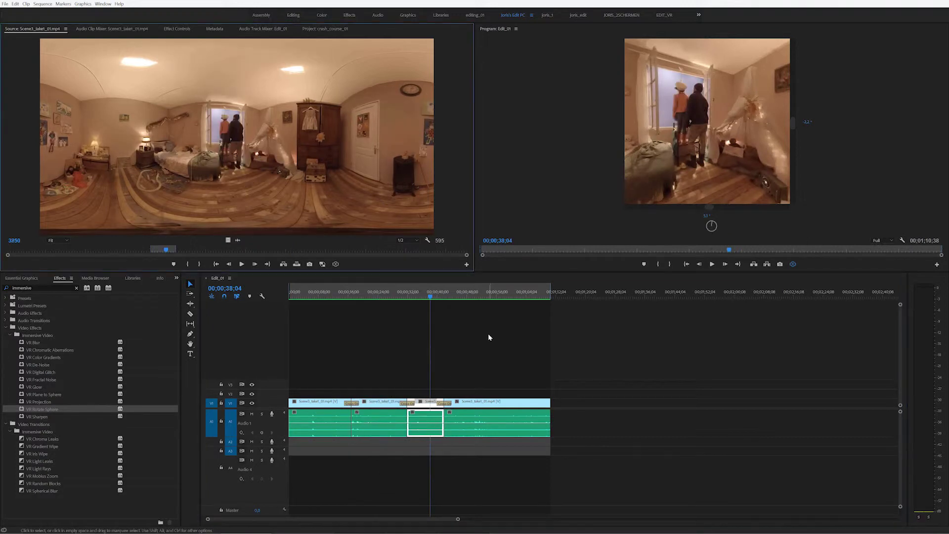
pyautogui.click(483, 292)
pyautogui.press('d')
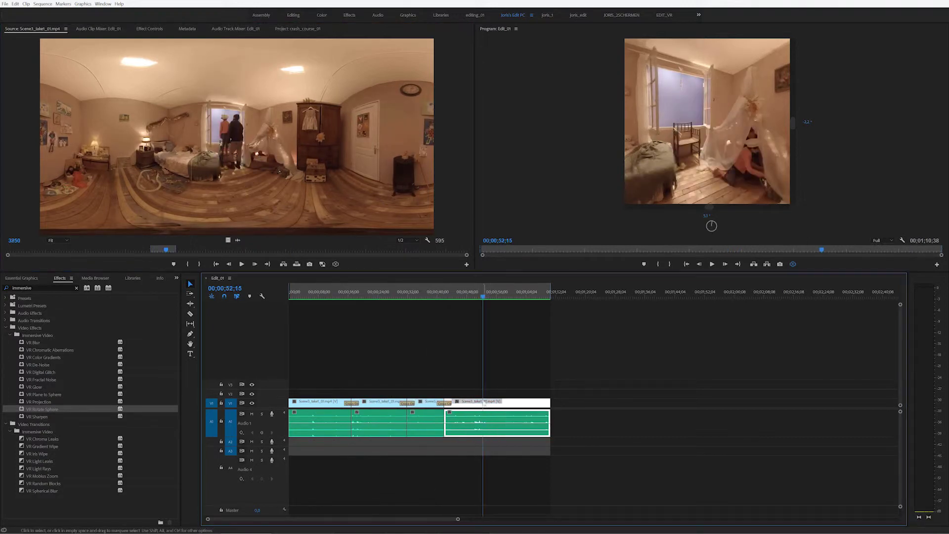
pyautogui.press('f')
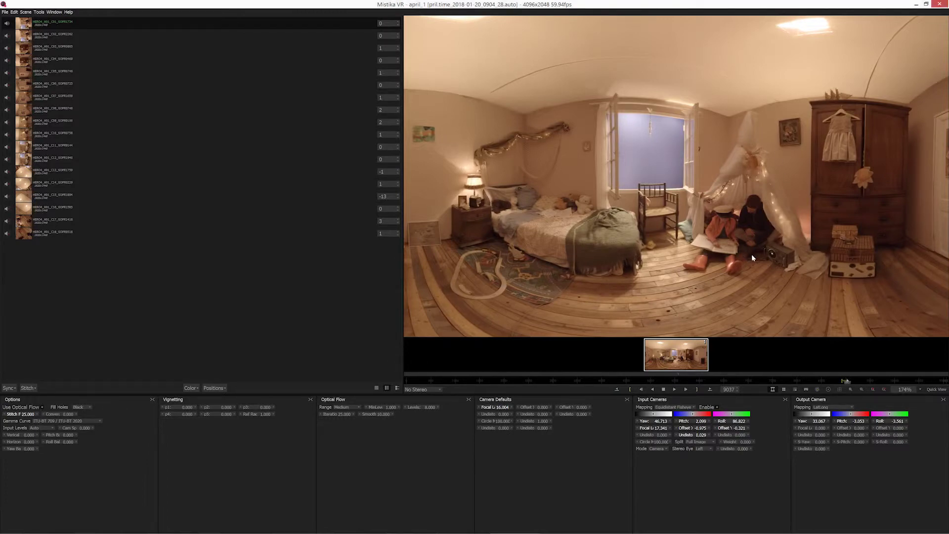
# Switch to Mistika VR, show the whole panorama, and mark the render in point at the first clip's start frame.
pyautogui.scroll(-4, 758, 256)
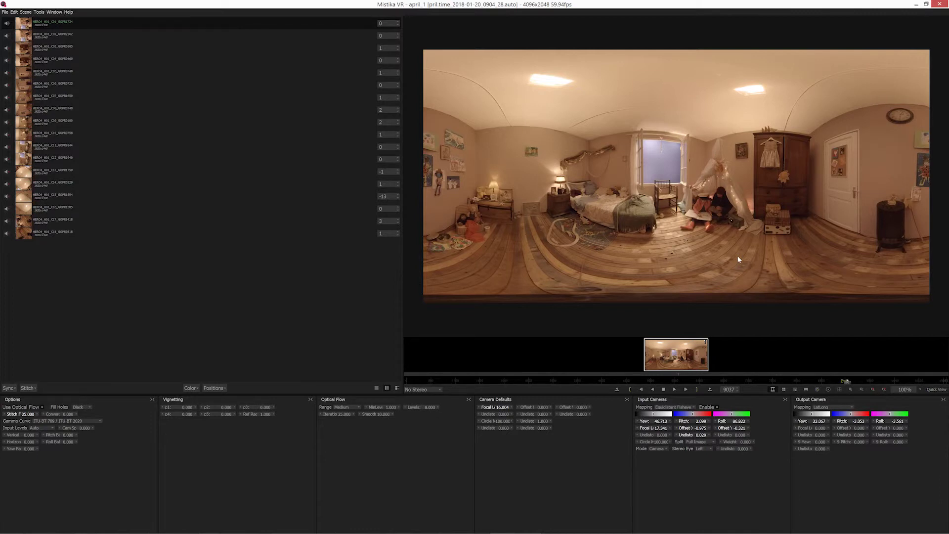
pyautogui.press('Tab')
pyautogui.write('33')
pyautogui.press('Return')
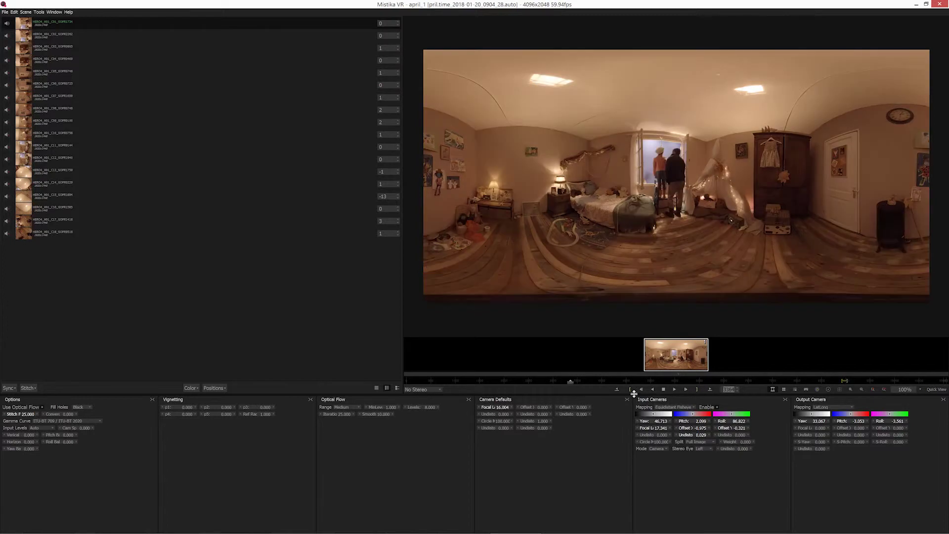
pyautogui.click(631, 389)
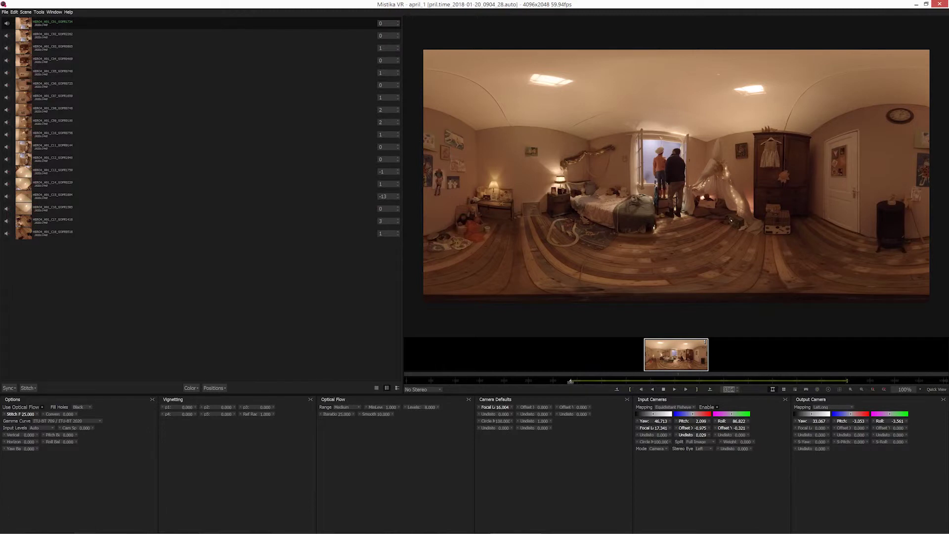
# Go to frame 4079 and mark it as the render out point.
pyautogui.write('4079')
pyautogui.press('Return')
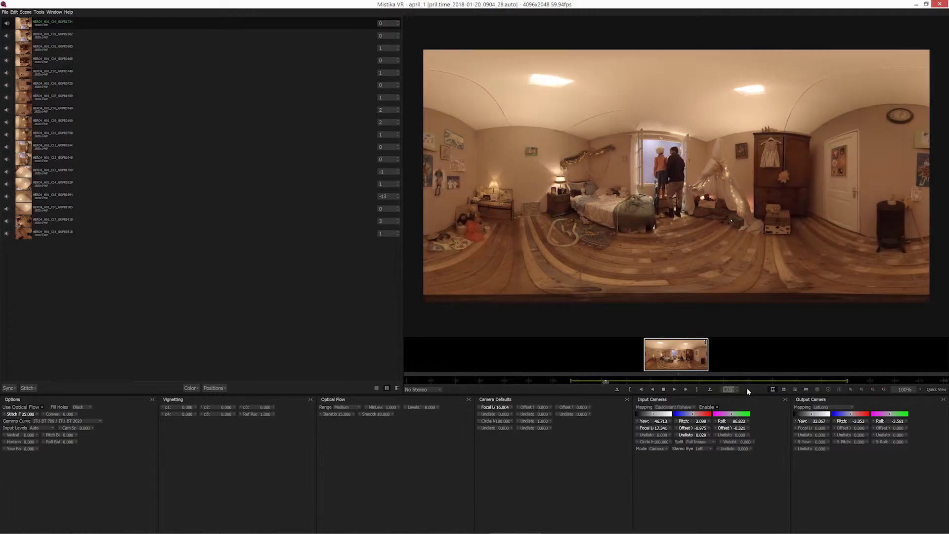
pyautogui.click(698, 390)
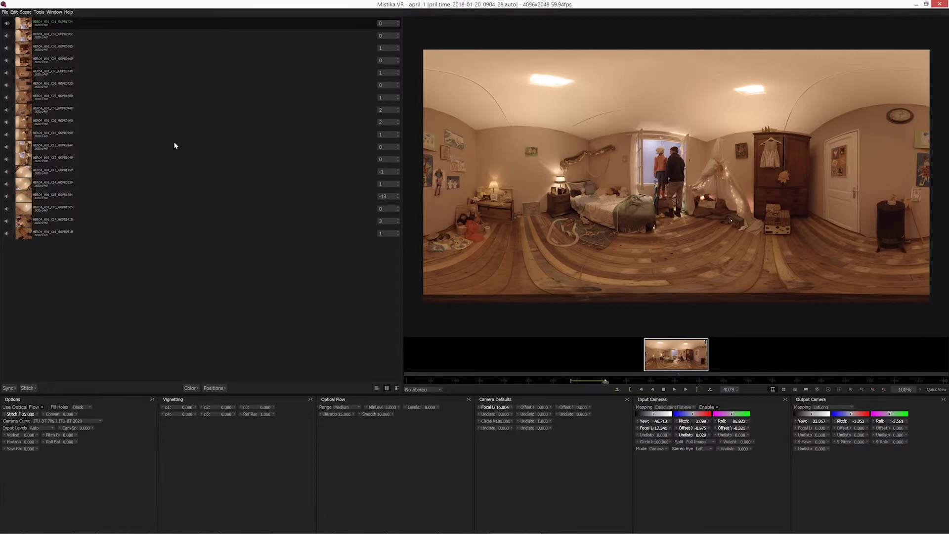
# Open the render options and set the file type to Image Sequence with Top/Bottom stereo.
pyautogui.click(6, 12)
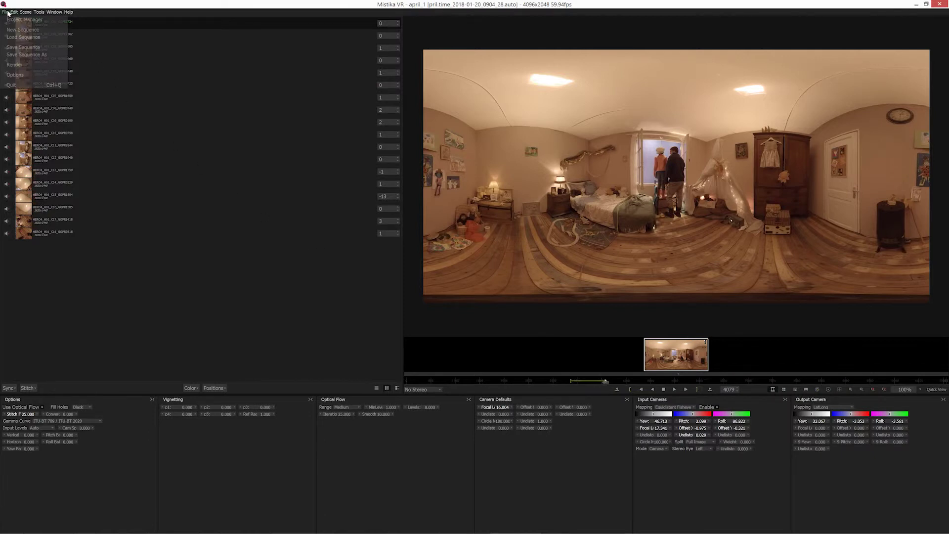
pyautogui.click(38, 65)
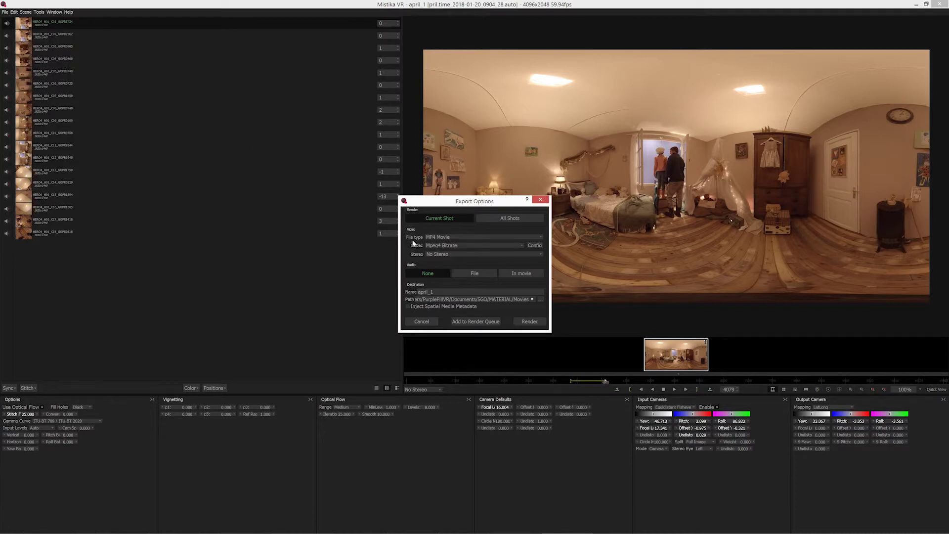
pyautogui.click(438, 238)
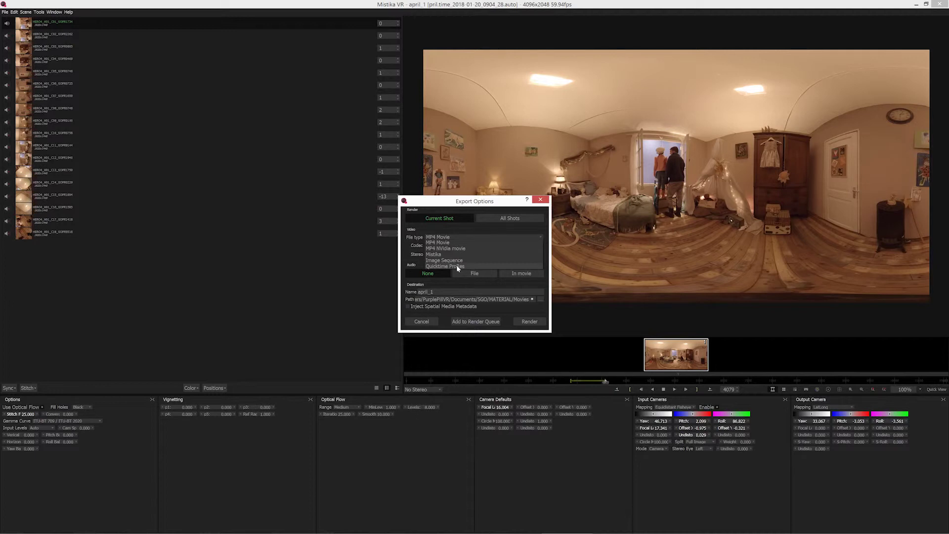
pyautogui.click(459, 261)
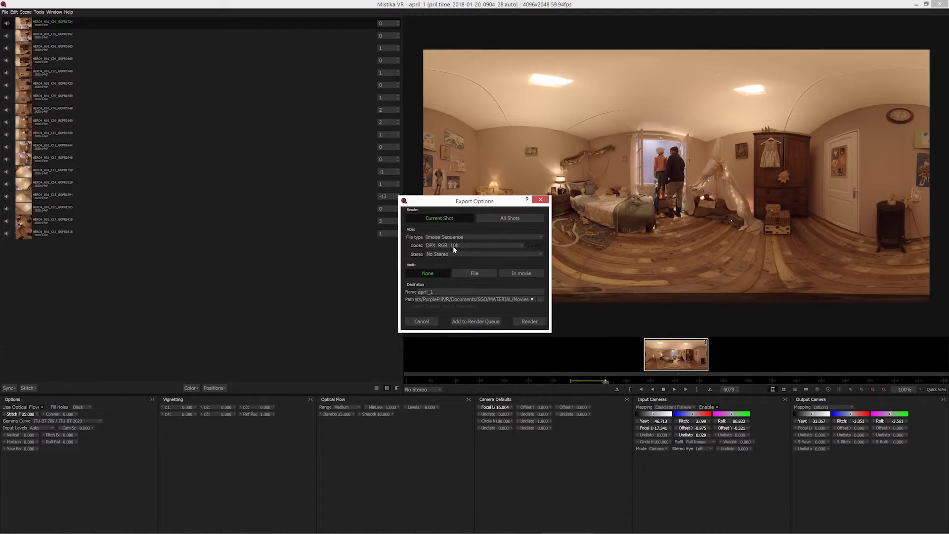
pyautogui.click(447, 256)
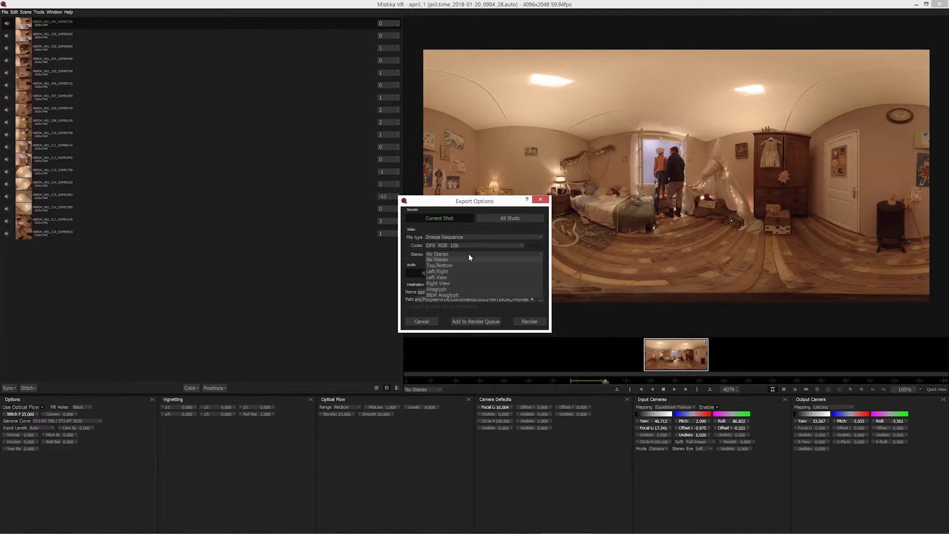
pyautogui.click(471, 266)
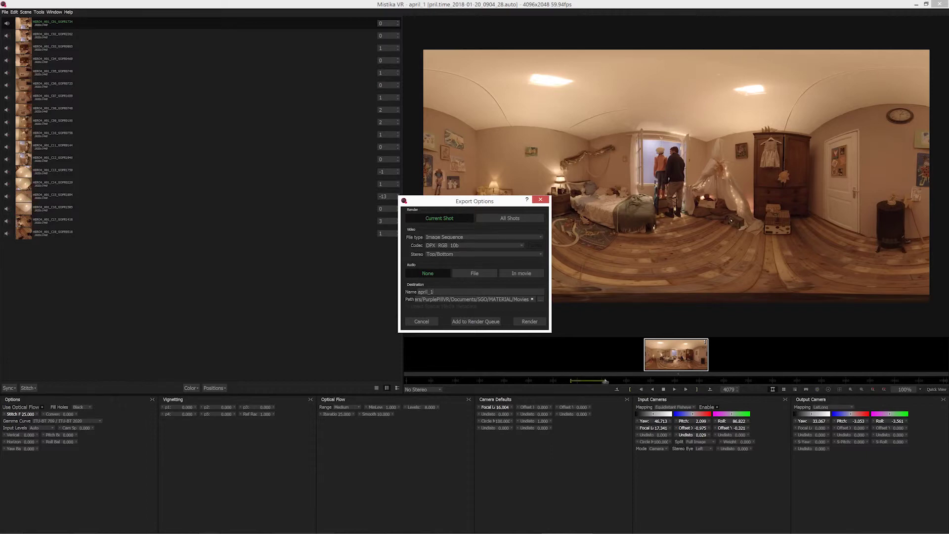
# Choose the high-quality stitch folder under 02. Video as the export destination and render the current shot.
pyautogui.click(541, 299)
pyautogui.press('Return')
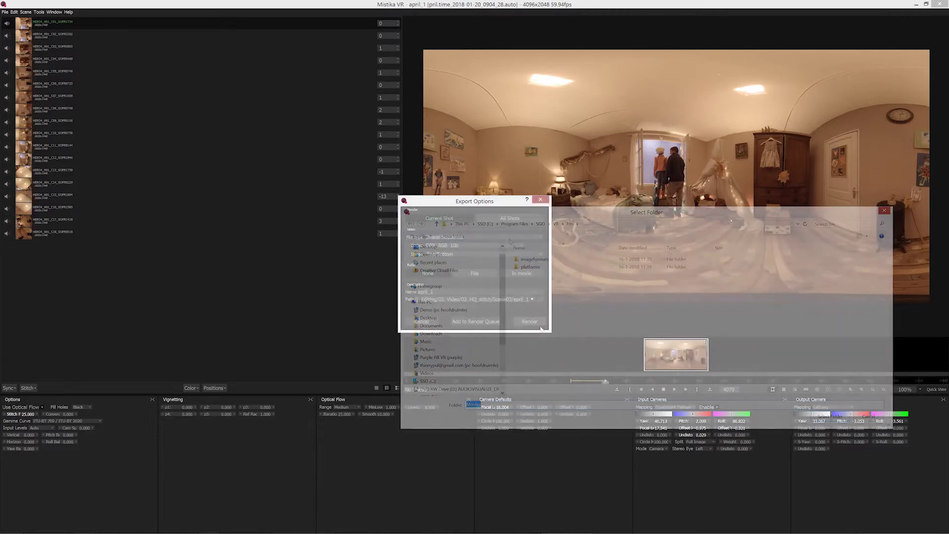
pyautogui.click(540, 322)
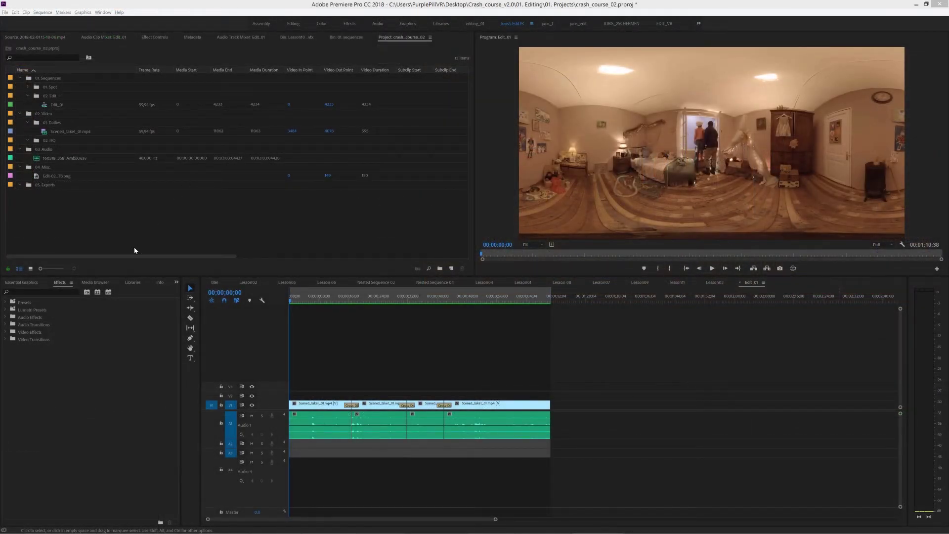
# Open the 02. HQ bin and browse for import to 01. Editing > 02. Video > 02. HQ_stitch > Scene03 > 1.
pyautogui.doubleClick(34, 141)
pyautogui.doubleClick(65, 153)
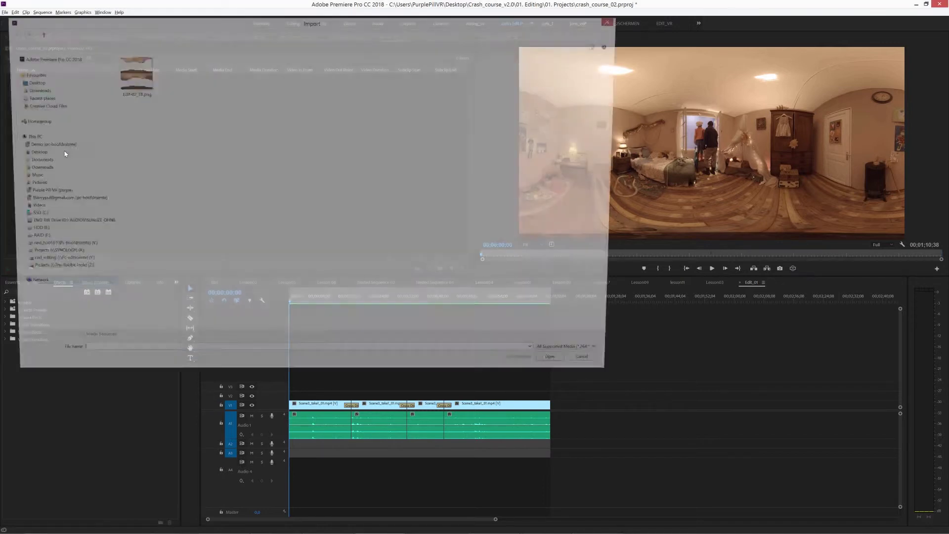
pyautogui.click(72, 33)
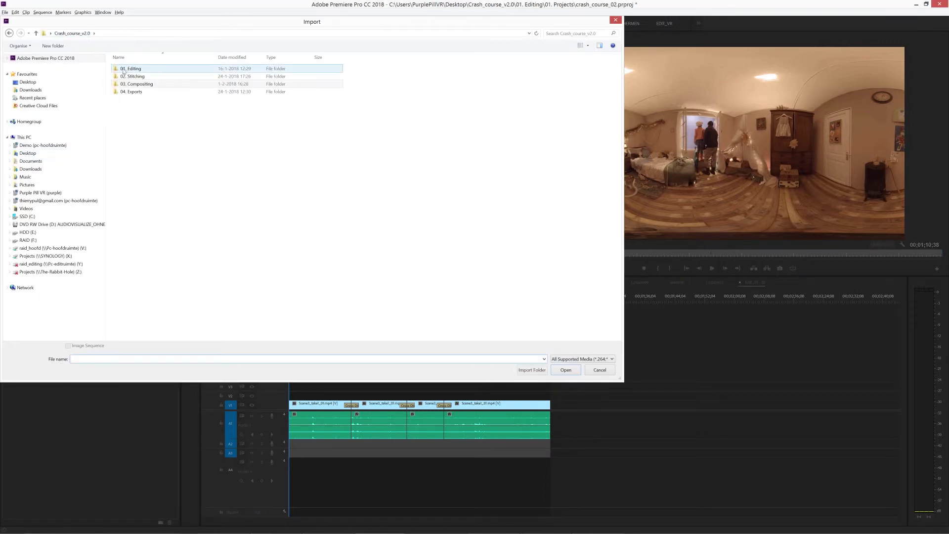
pyautogui.click(132, 77)
pyautogui.doubleClick(131, 68)
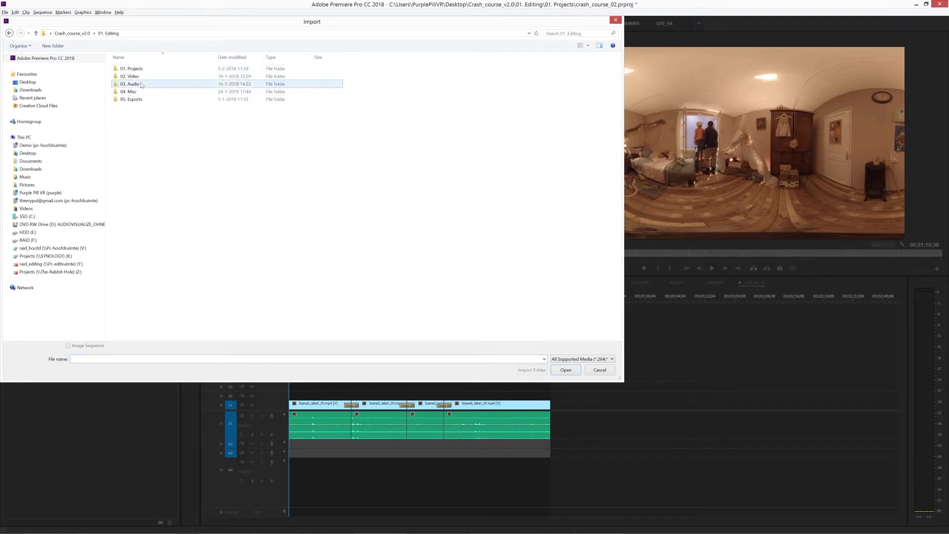
pyautogui.doubleClick(135, 76)
pyautogui.doubleClick(140, 77)
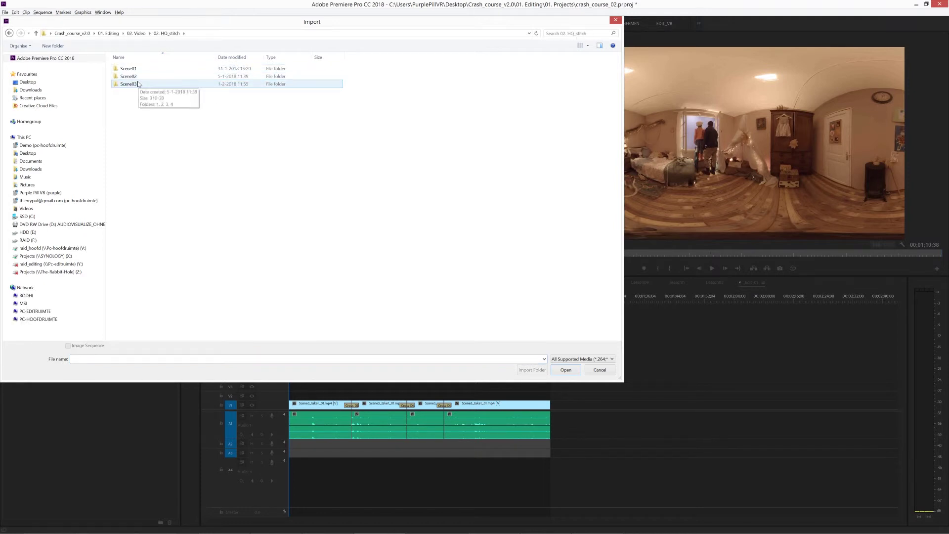
pyautogui.doubleClick(141, 84)
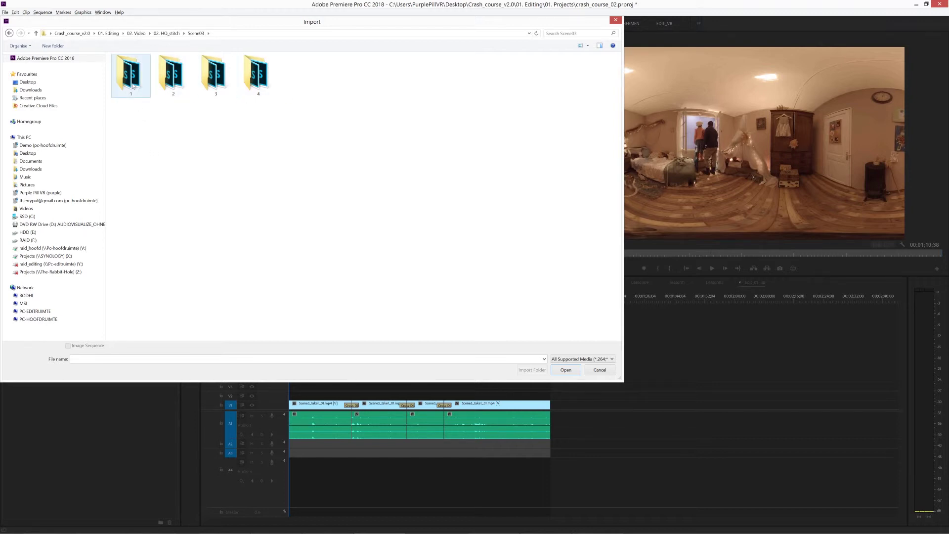
pyautogui.doubleClick(132, 86)
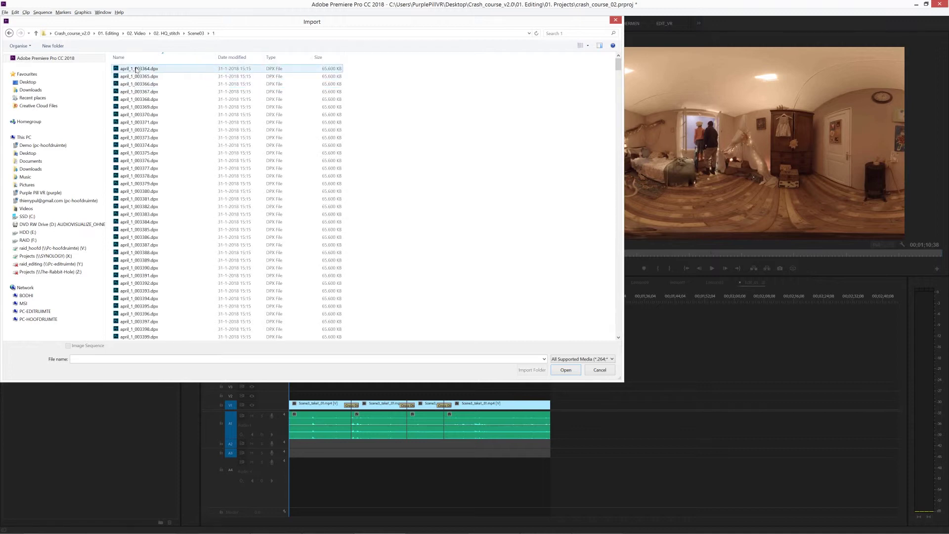
# Import april_1_003364.dpx with the Image Sequence option enabled.
pyautogui.click(136, 70)
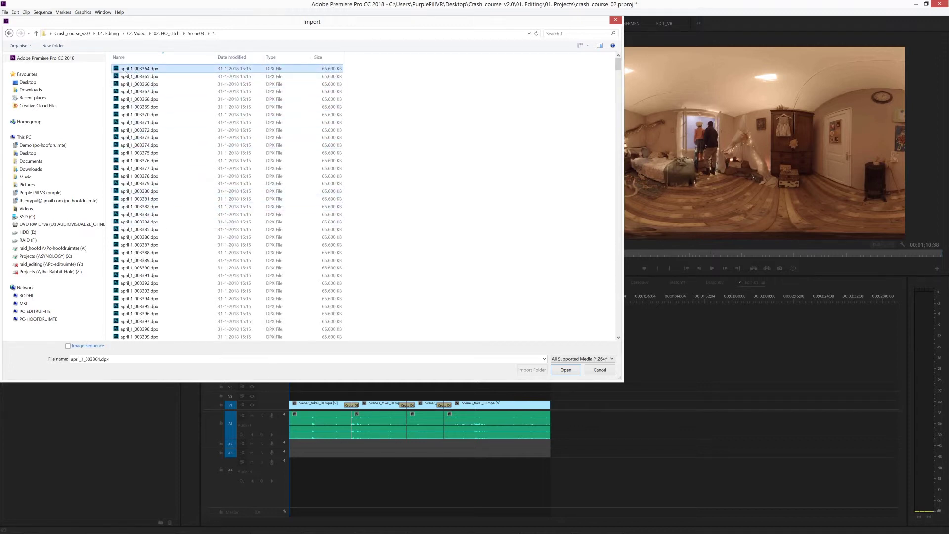
pyautogui.click(68, 345)
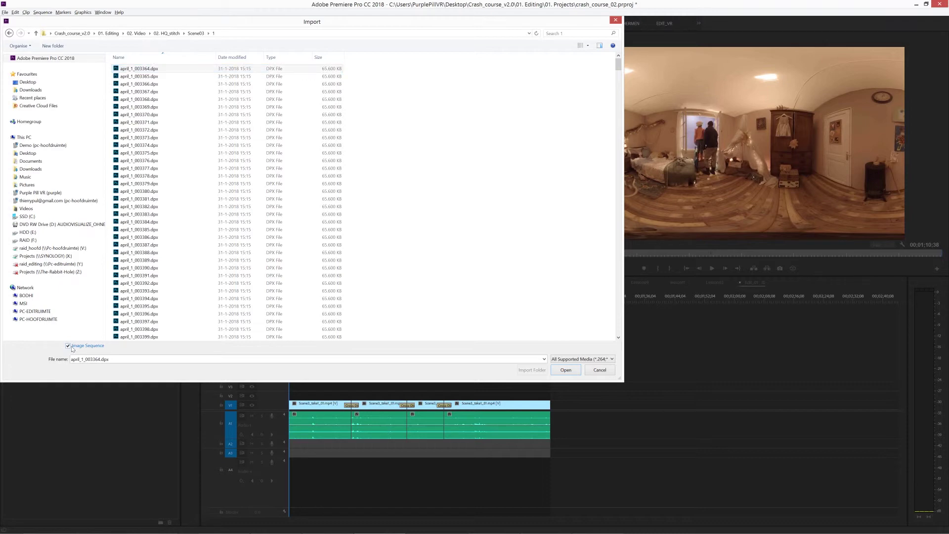
pyautogui.click(566, 371)
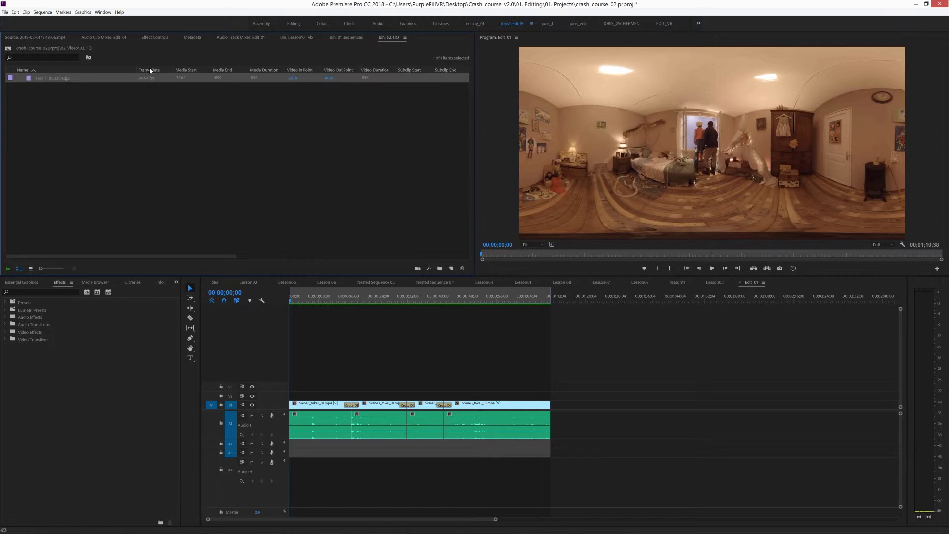
pyautogui.click(122, 117)
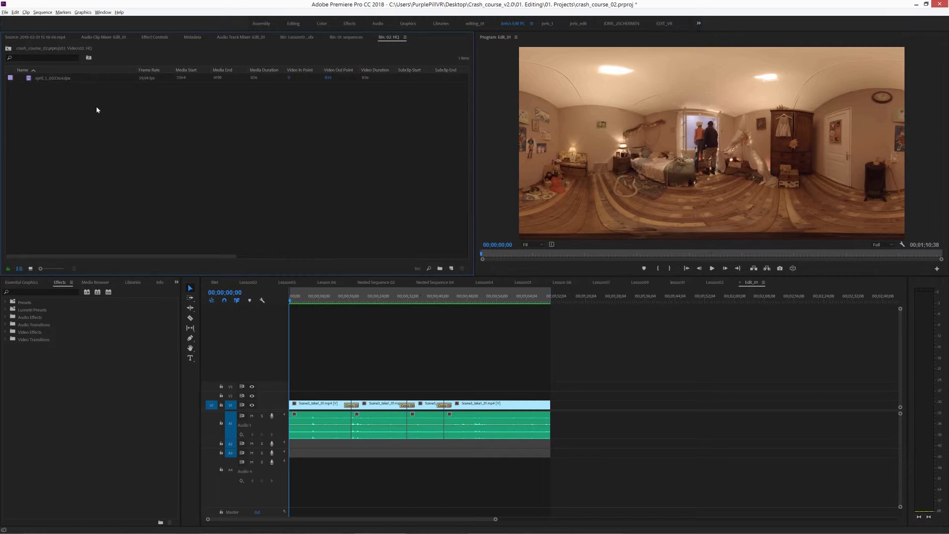
# Import the DPX image sequences from Scene03 folders 2, 3 and 4 into the 02. HQ bin.
pyautogui.doubleClick(50, 111)
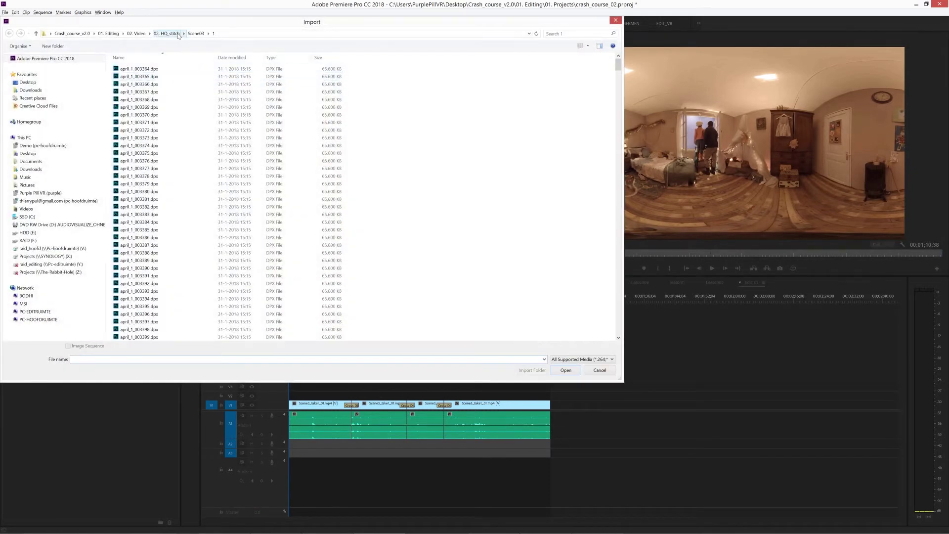
pyautogui.click(194, 34)
pyautogui.doubleClick(173, 74)
pyautogui.click(148, 69)
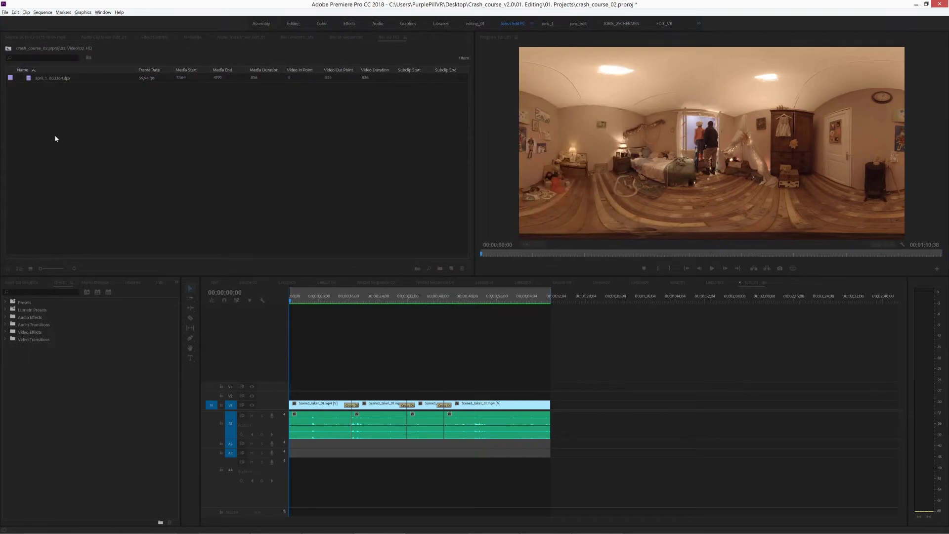
pyautogui.doubleClick(55, 139)
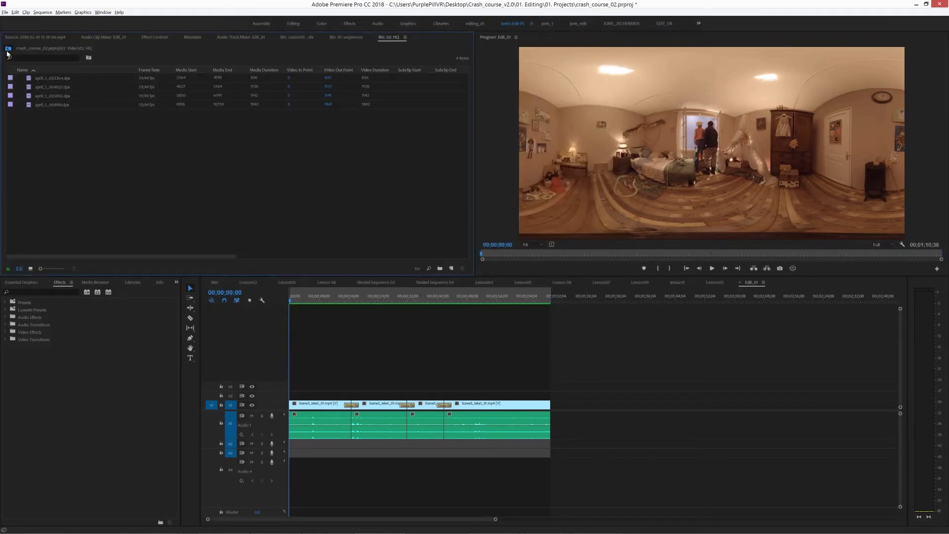
# Return to the whole project, duplicate the Edit_01 sequence and rename the copy Edit_02.
pyautogui.click(8, 49)
pyautogui.click(44, 107)
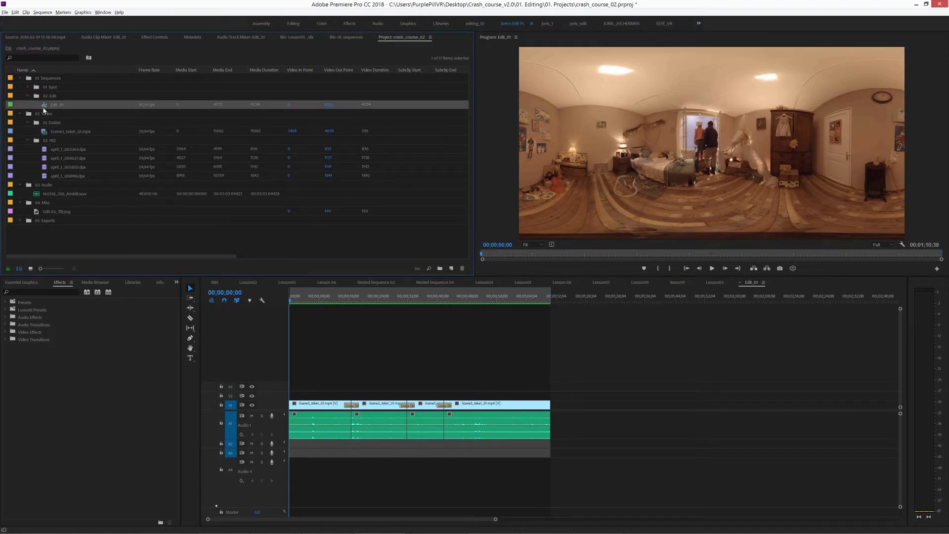
pyautogui.rightClick(49, 108)
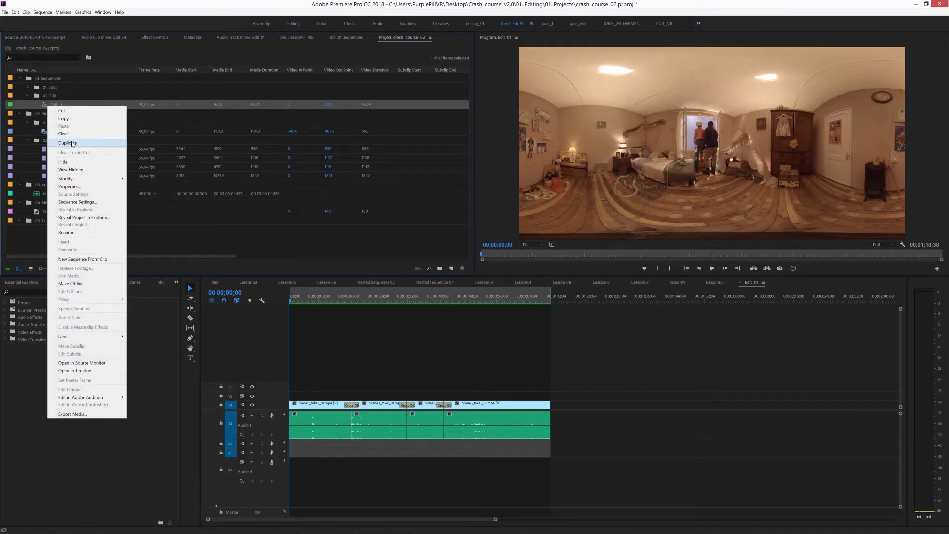
pyautogui.click(64, 144)
pyautogui.click(57, 114)
pyautogui.moveTo(60, 114); pyautogui.dragTo(82, 114)
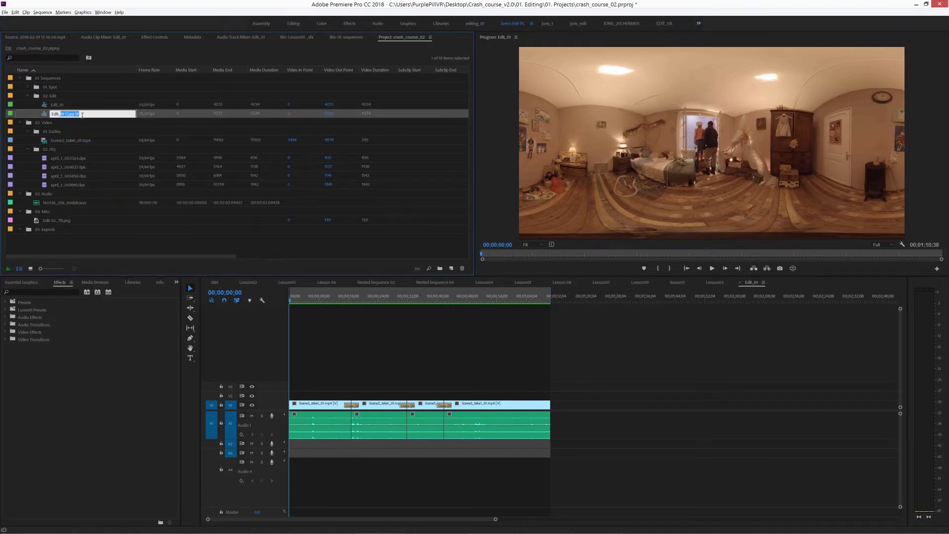
pyautogui.write('02')
pyautogui.press('Return')
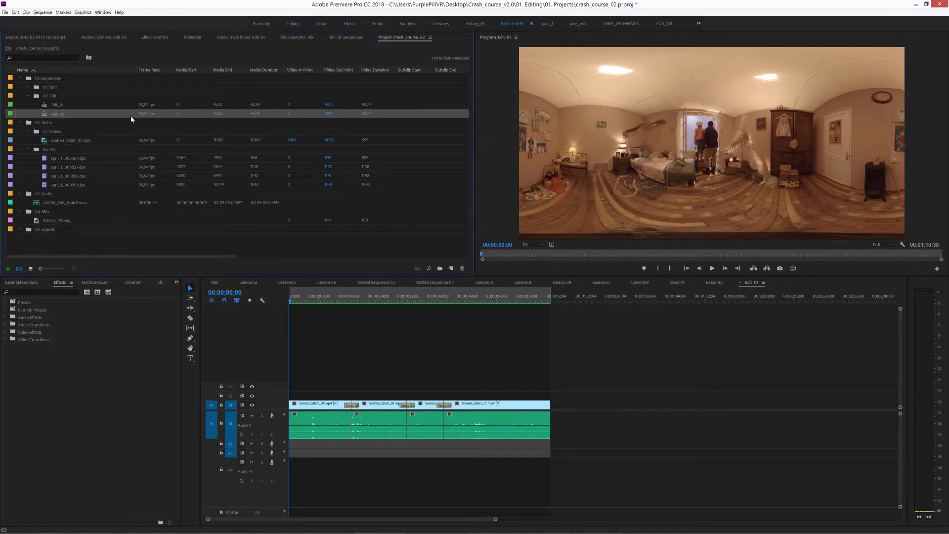
# Open Edit_02 and place all four DPX sequences on track V3 above the proxy clips, starting at the beginning.
pyautogui.doubleClick(49, 115)
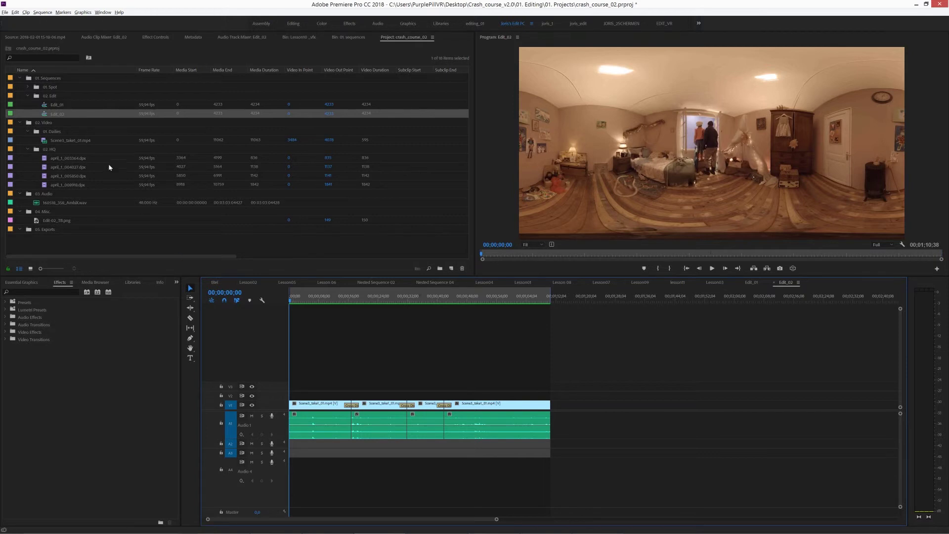
pyautogui.click(51, 160)
pyautogui.keyDown('shift'); pyautogui.click(49, 185); pyautogui.keyUp('shift')
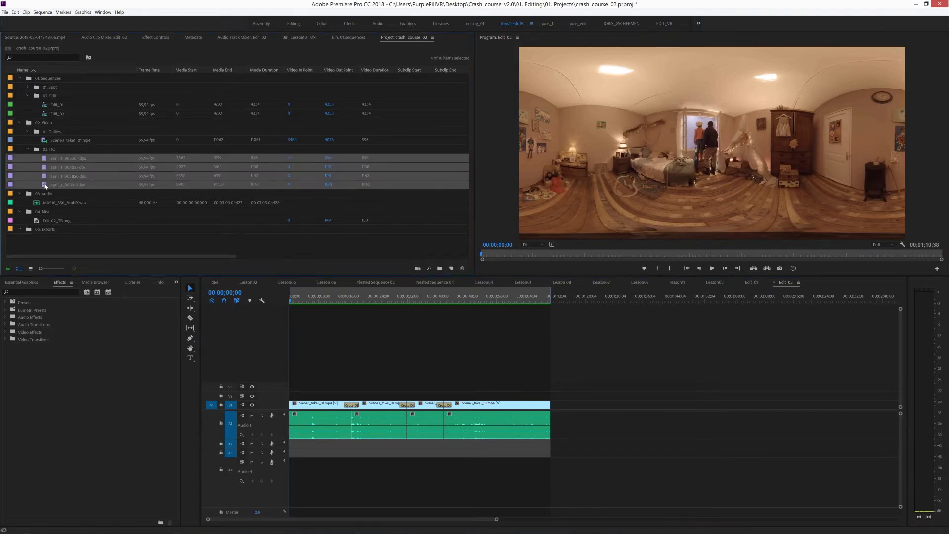
pyautogui.moveTo(45, 187); pyautogui.dragTo(362, 346)
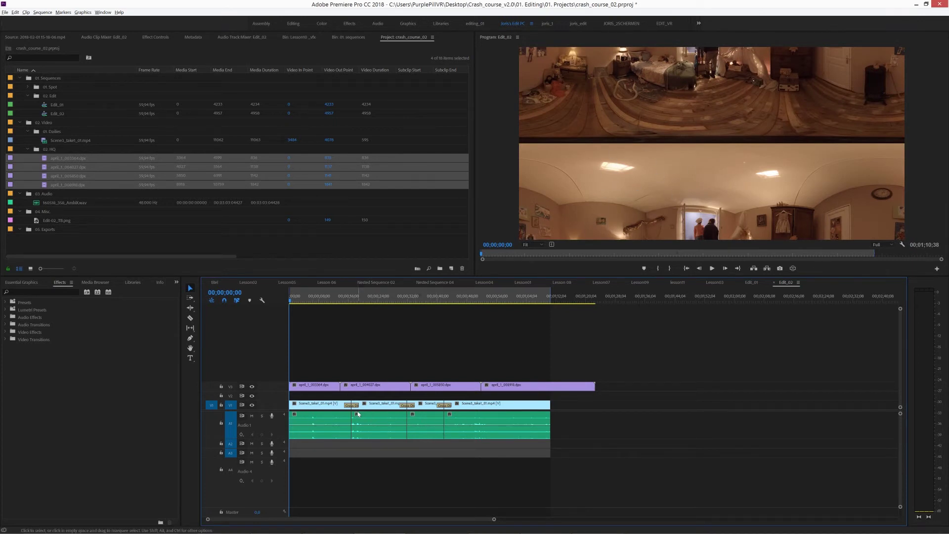
# Set the Edit_02 sequence's vertical frame size to 4096 and change its VR layout to suit the top/bottom stereo footage.
pyautogui.click(307, 405)
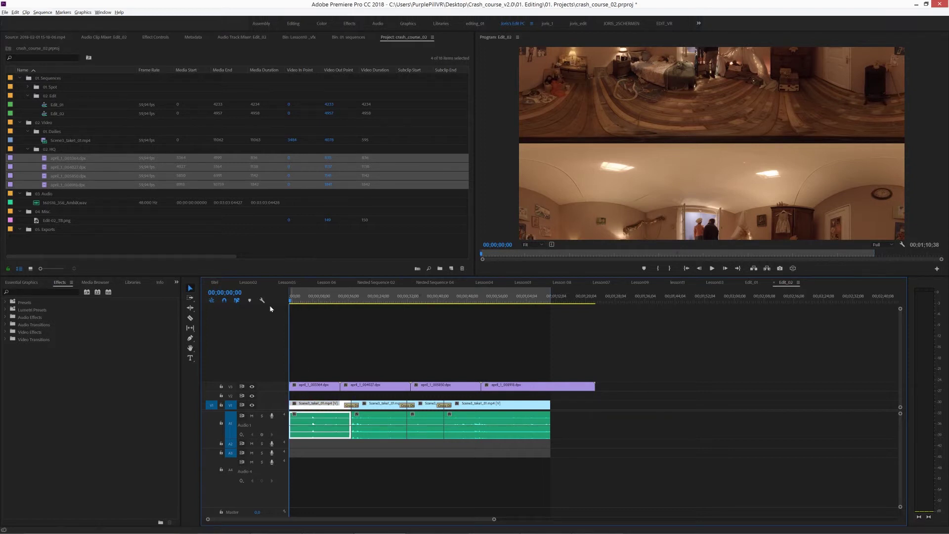
pyautogui.click(42, 12)
pyautogui.click(38, 22)
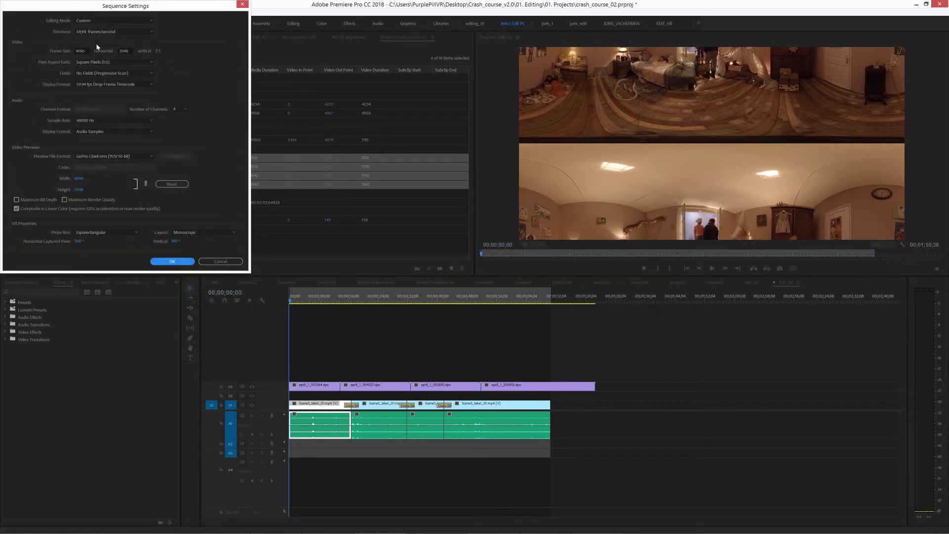
pyautogui.doubleClick(127, 51)
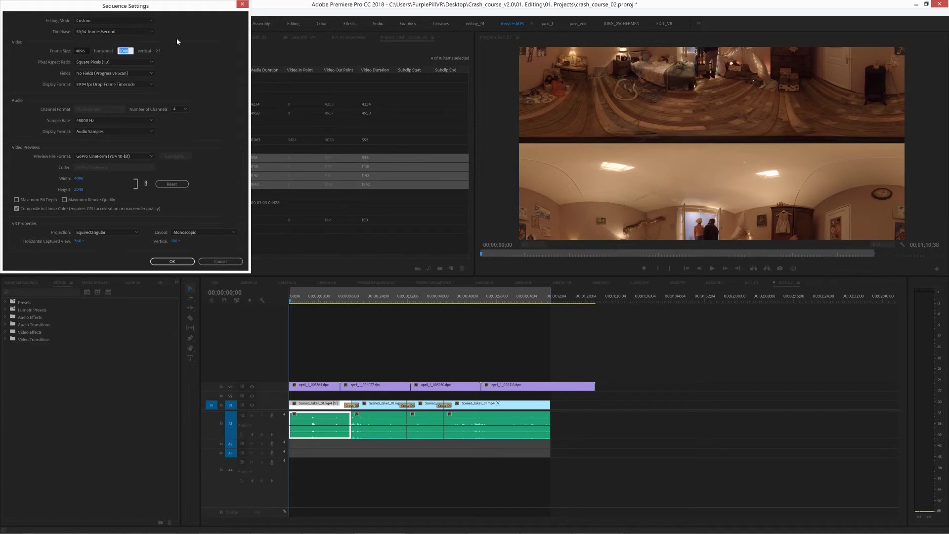
pyautogui.write('4096')
pyautogui.click(213, 232)
pyautogui.click(219, 249)
pyautogui.click(171, 262)
pyautogui.click(162, 150)
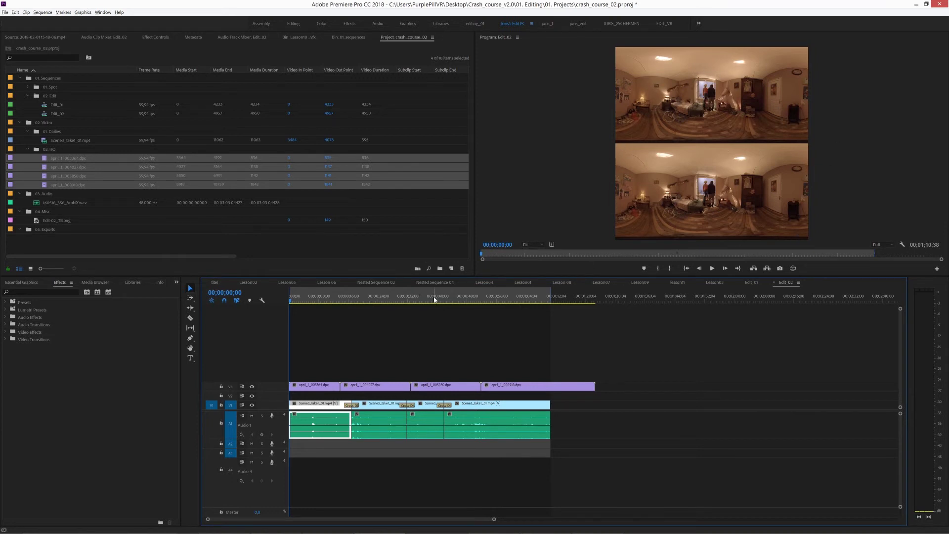
# Check the stereo stitches at 00;00;06;42 and 00;00;09;05 and compare the DPX clips with the proxy edit.
pyautogui.moveTo(299, 298)
pyautogui.mouseDown()
pyautogui.moveTo(555, 313)
pyautogui.moveTo(313, 302)
pyautogui.mouseUp()
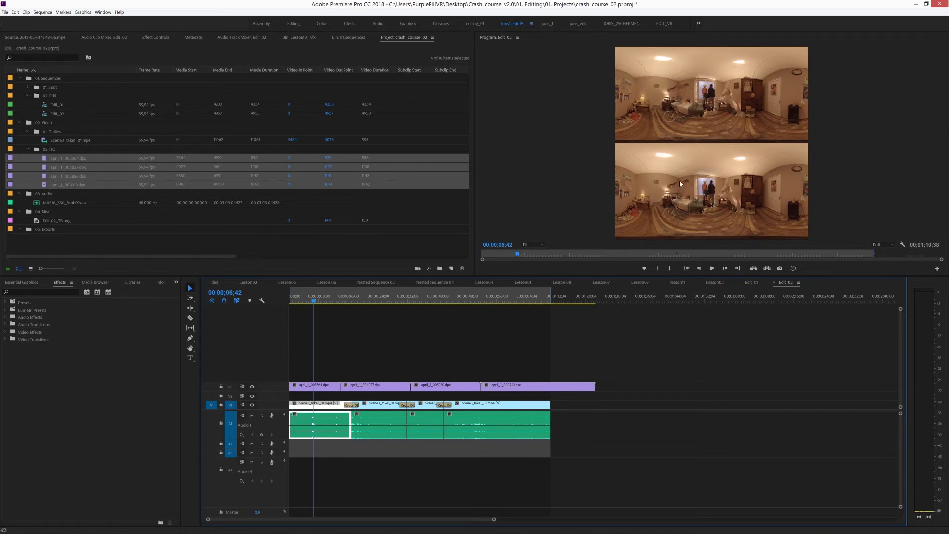
pyautogui.click(353, 357)
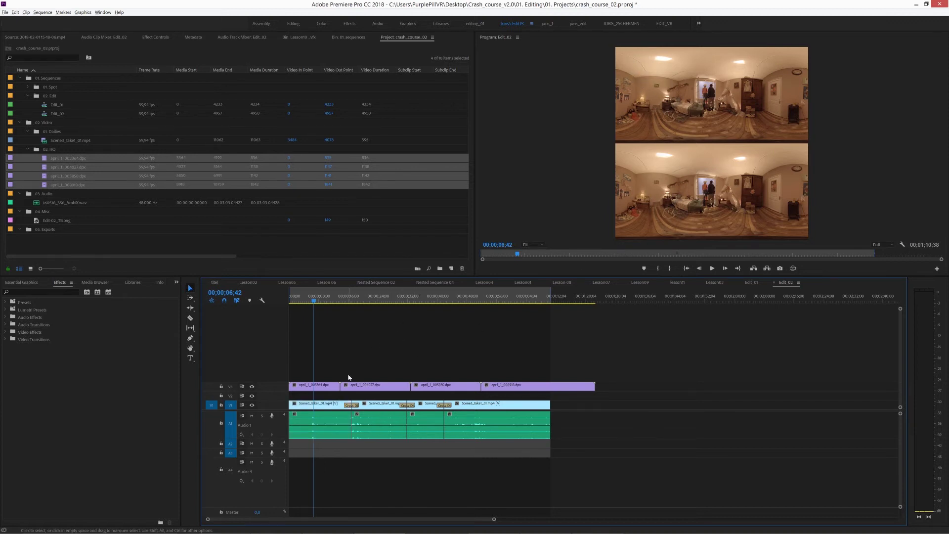
pyautogui.moveTo(351, 370); pyautogui.dragTo(574, 389)
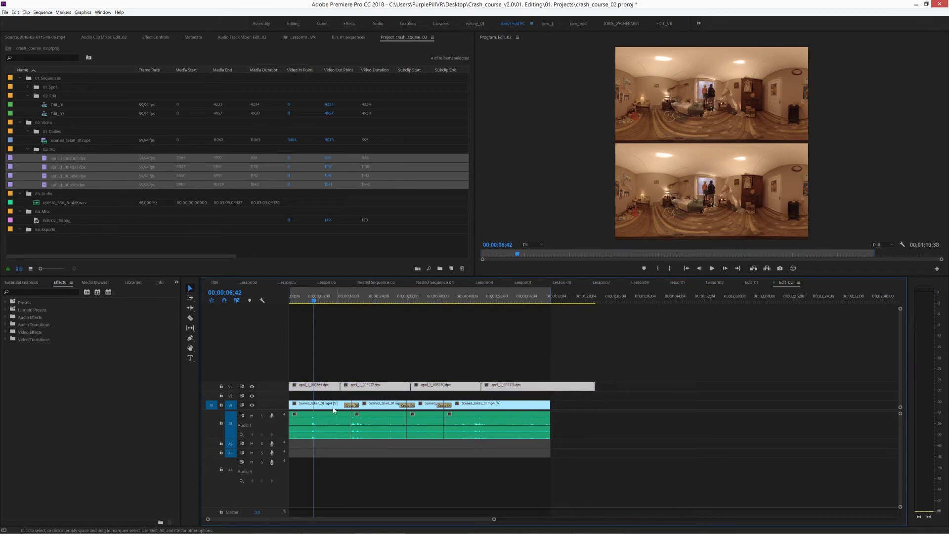
pyautogui.click(332, 361)
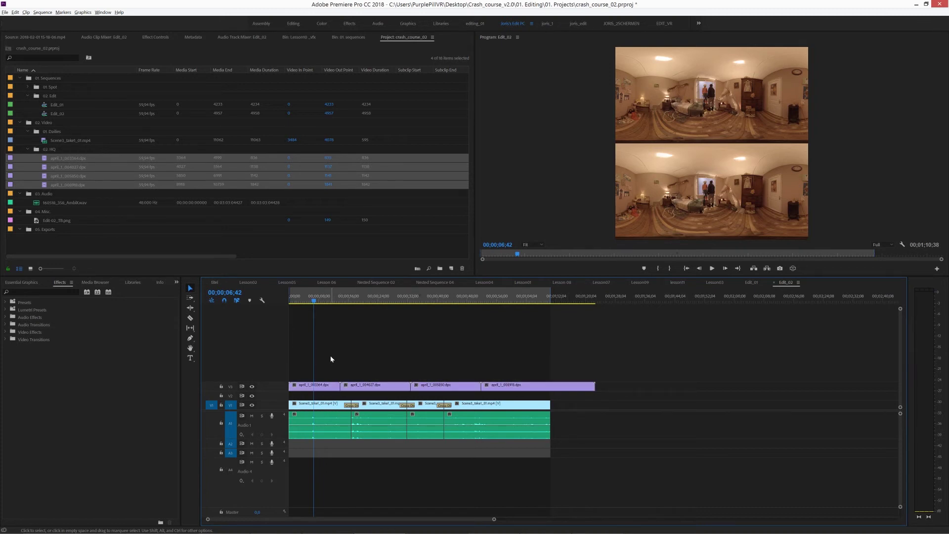
pyautogui.click(321, 300)
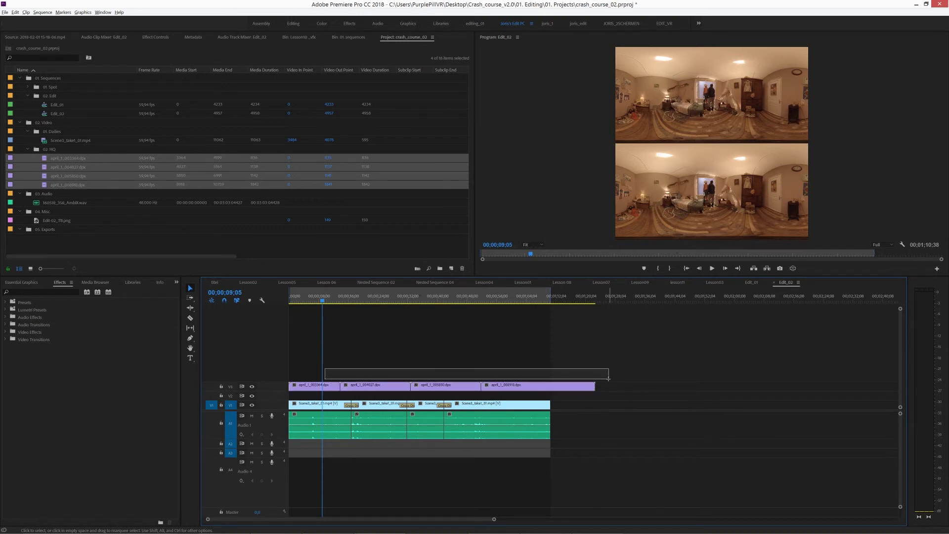
# Spread the four DPX clips over separate tracks, each above its matching proxy clip, with the last one ending at the sequence end.
pyautogui.moveTo(514, 383); pyautogui.dragTo(472, 375)
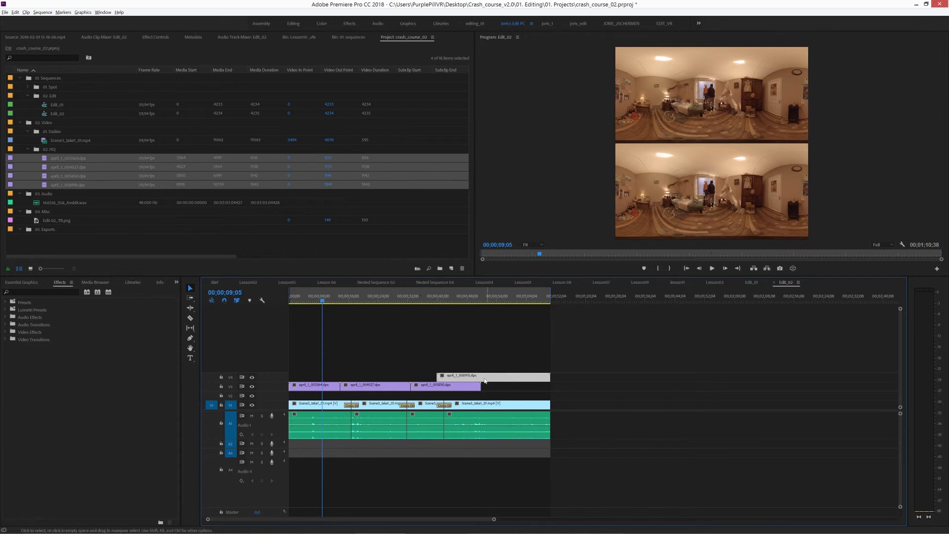
pyautogui.click(441, 405)
pyautogui.click(439, 404)
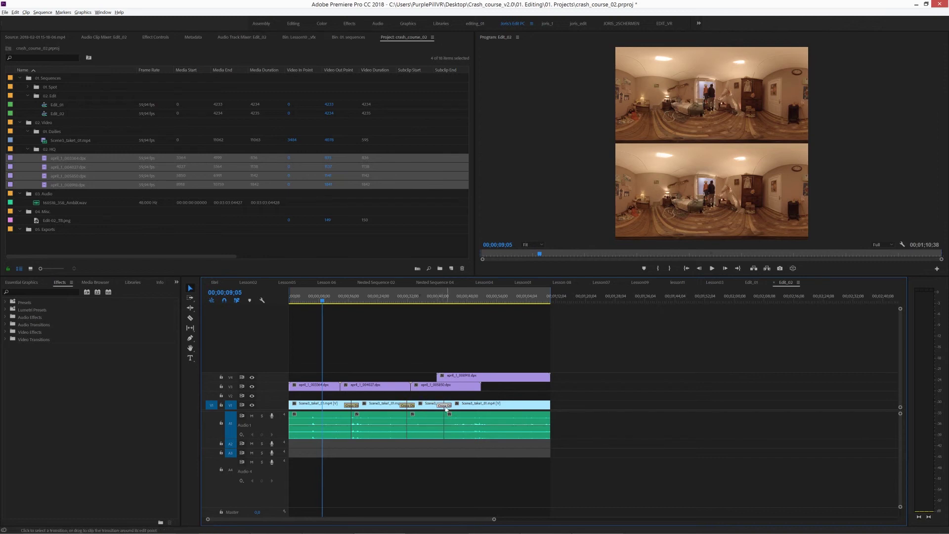
pyautogui.moveTo(426, 388)
pyautogui.mouseDown()
pyautogui.moveTo(425, 369)
pyautogui.moveTo(372, 367)
pyautogui.moveTo(346, 384)
pyautogui.moveTo(304, 363)
pyautogui.moveTo(428, 393)
pyautogui.mouseUp()
pyautogui.click(380, 388)
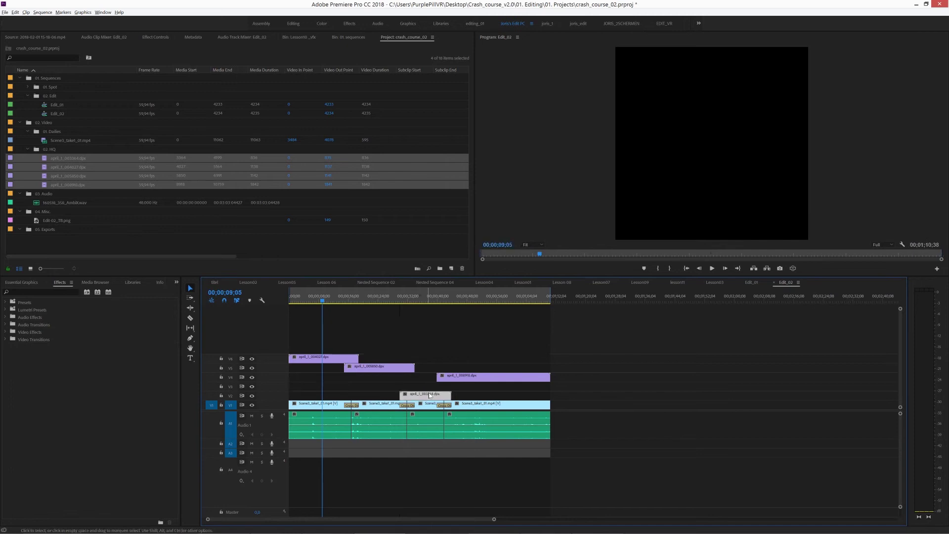
# Trim the DPX clips to the proxy cut points and move the second, third and fourth ones down to track V2.
pyautogui.click(456, 333)
pyautogui.click(374, 369)
pyautogui.moveTo(374, 378); pyautogui.dragTo(352, 387)
pyautogui.moveTo(415, 386); pyautogui.dragTo(473, 395)
pyautogui.click(394, 387)
pyautogui.hotkey('alt', 'Down')
pyautogui.hotkey('alt', 'Down')
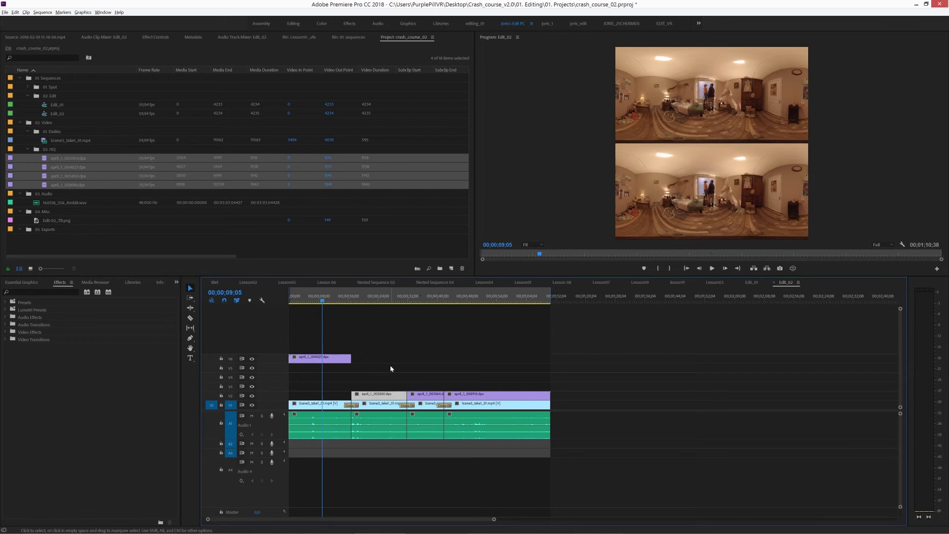
# Move the first DPX clip from track V6 down to V2, directly above the first proxy clip.
pyautogui.hotkey('ctrl', 'z')
pyautogui.click(333, 356)
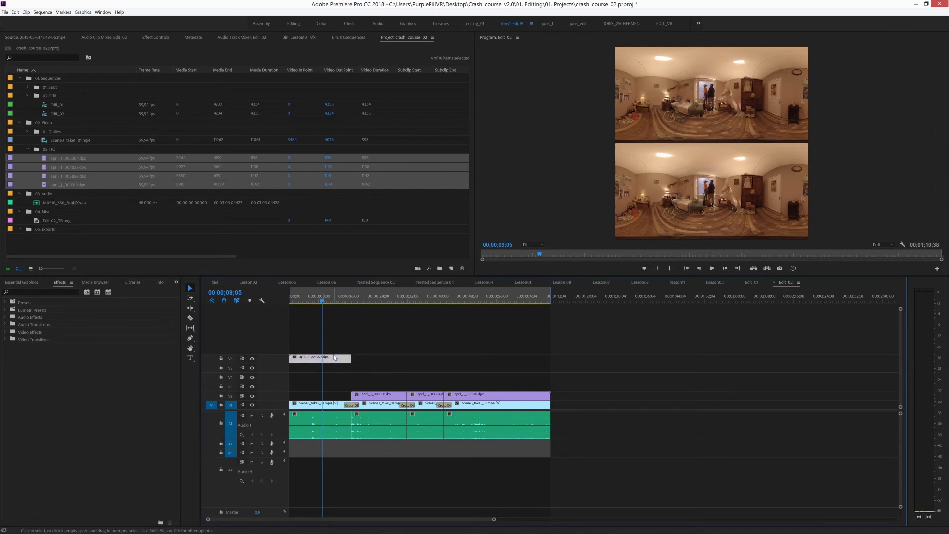
pyautogui.hotkey('alt', 'Down')
pyautogui.hotkey('alt', 'Down')
pyautogui.hotkey('alt', 'Down')
pyautogui.hotkey('alt', 'Down')
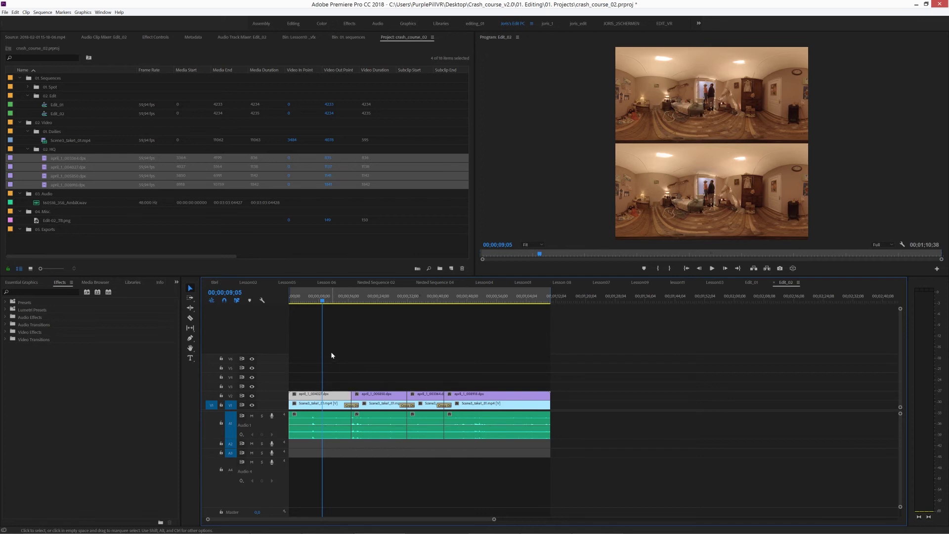
# Apply the default transition to all four DPX clips on V2, and remove the one at the start of the first clip.
pyautogui.click(331, 352)
pyautogui.moveTo(343, 380); pyautogui.dragTo(485, 397)
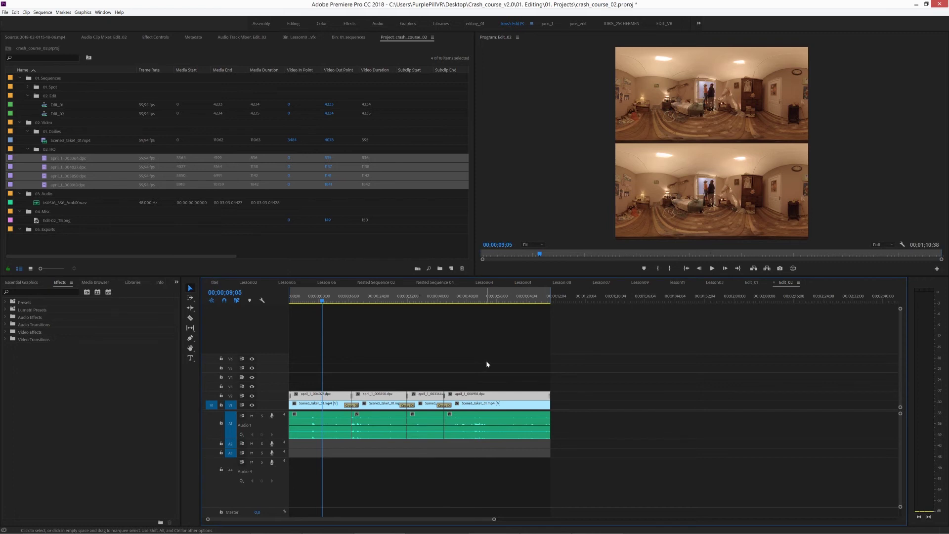
pyautogui.click(388, 366)
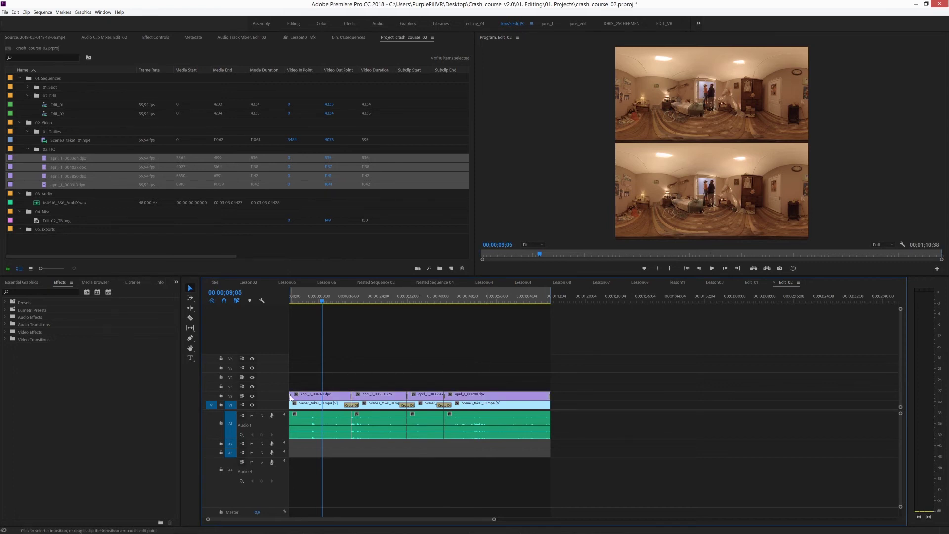
pyautogui.click(290, 397)
pyautogui.press('Delete')
# Switch the sequence time display to frames and set the cross dissolve between the first two DPX clips to 240 frames.
pyautogui.doubleClick(352, 397)
pyautogui.press('Return')
pyautogui.rightClick(236, 291)
pyautogui.click(245, 307)
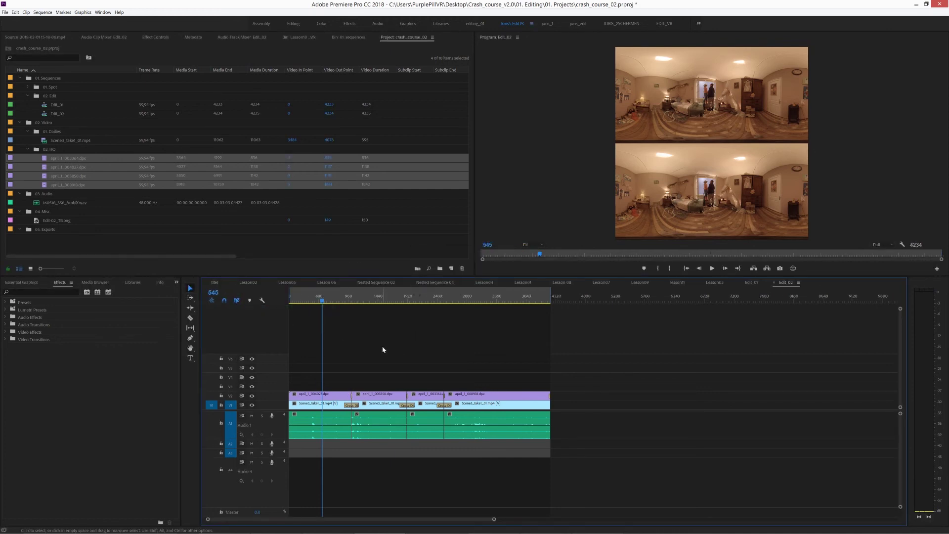
pyautogui.doubleClick(353, 398)
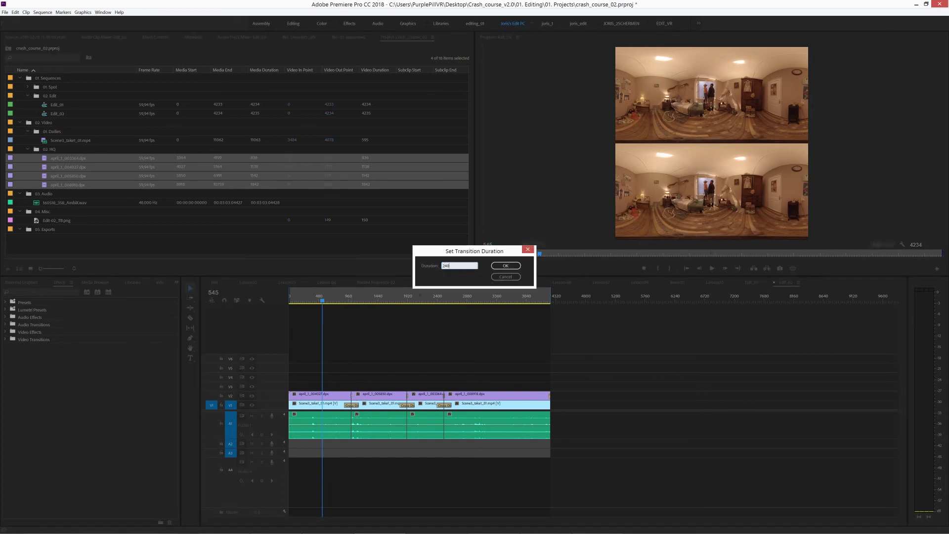
pyautogui.press('Return')
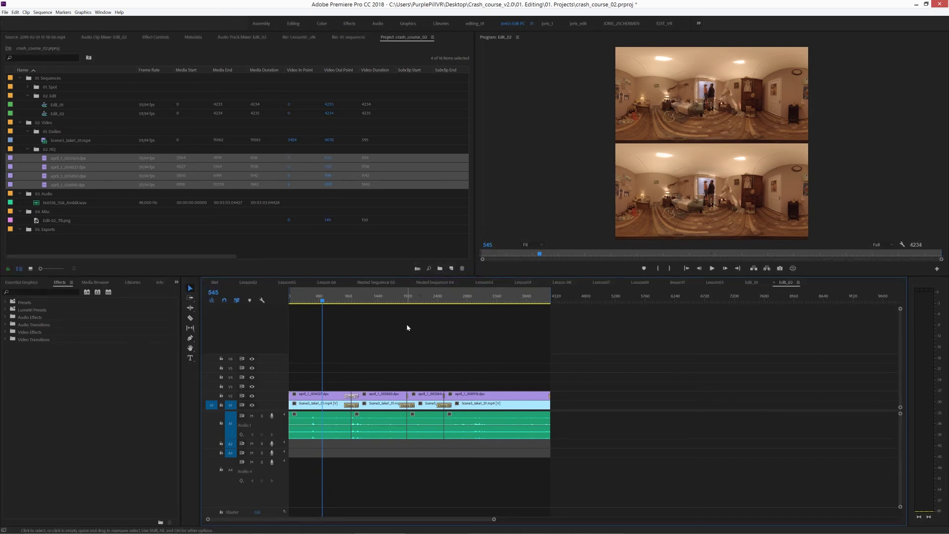
# Set the cross dissolves at the second and third DPX cuts to 240 frames, matching the proxy dissolves on V1.
pyautogui.click(405, 296)
pyautogui.press('=')
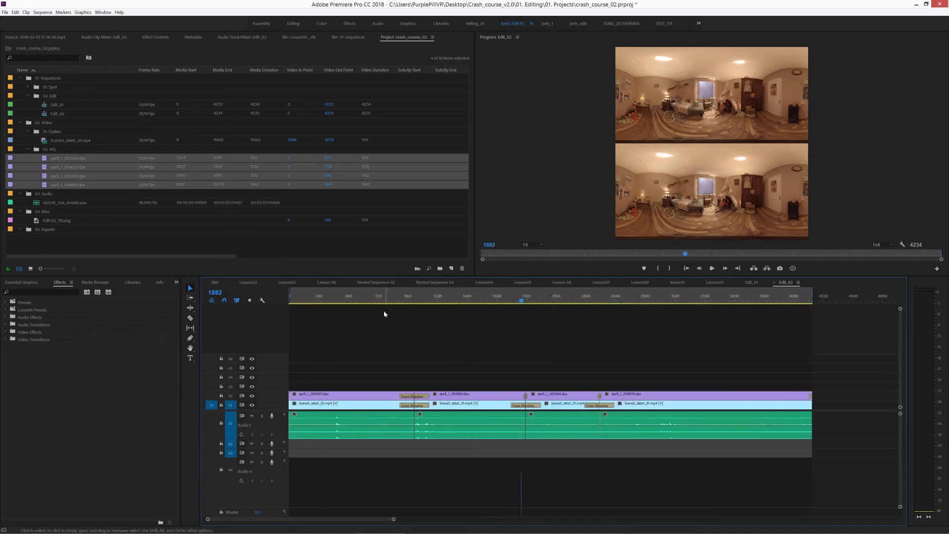
pyautogui.press('=')
pyautogui.press('=')
pyautogui.hotkey('ctrl', 'd')
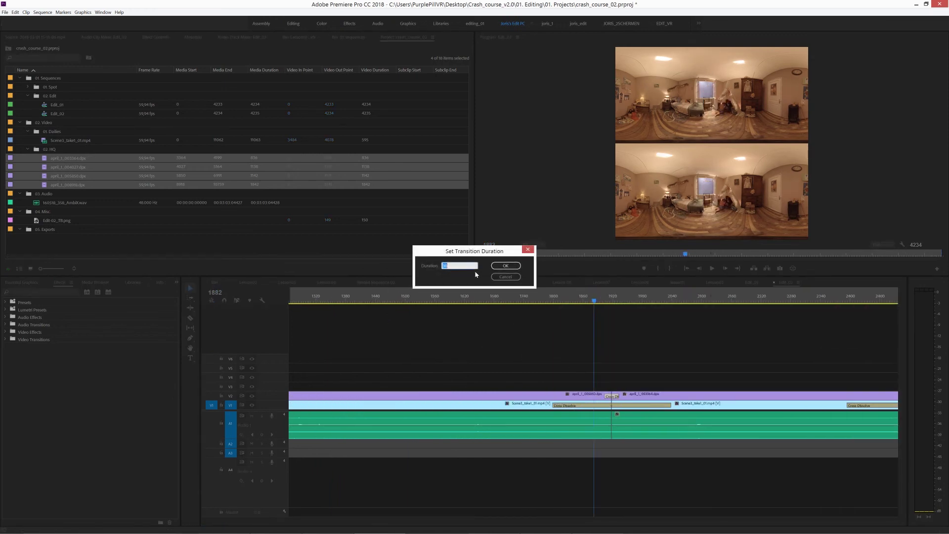
pyautogui.press('Return')
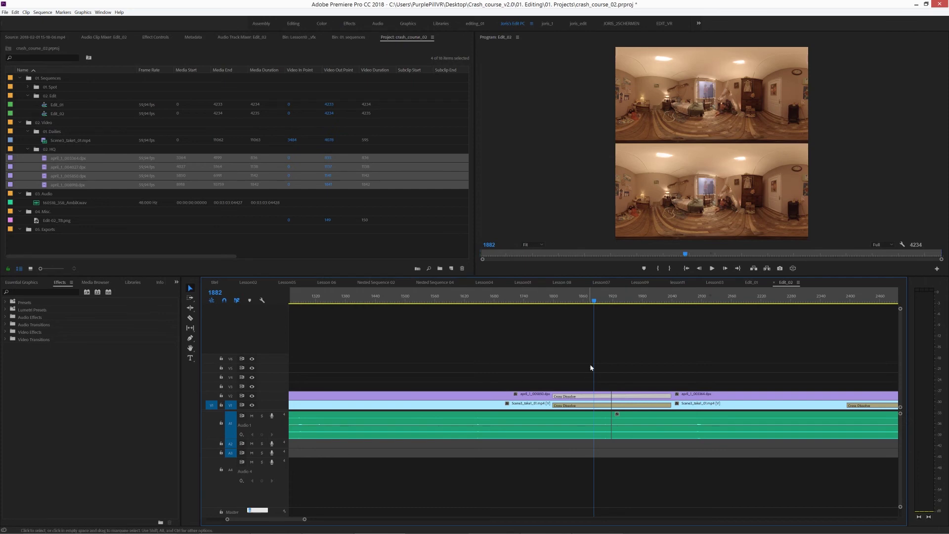
pyautogui.scroll(-6, 590, 364)
pyautogui.hotkey('ctrl', 'd')
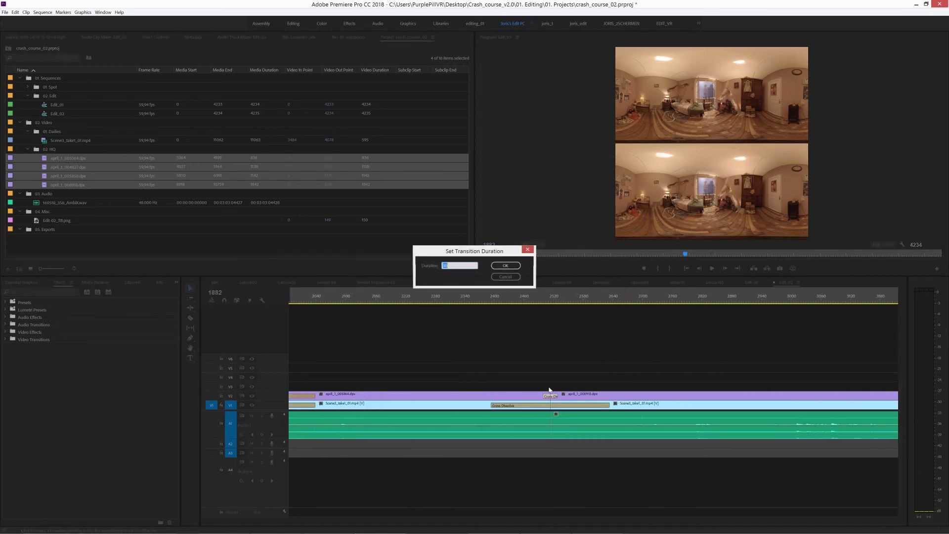
pyautogui.press('Return')
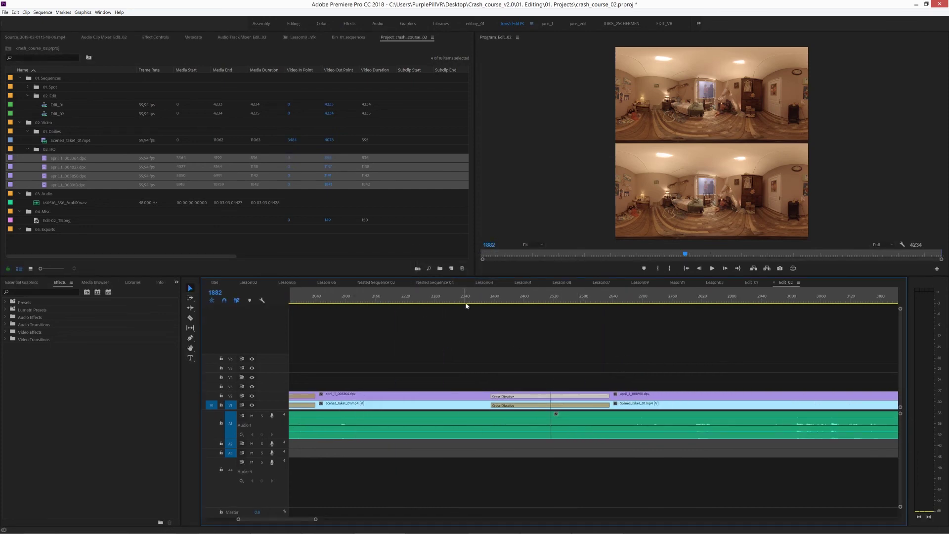
pyautogui.press('\\')
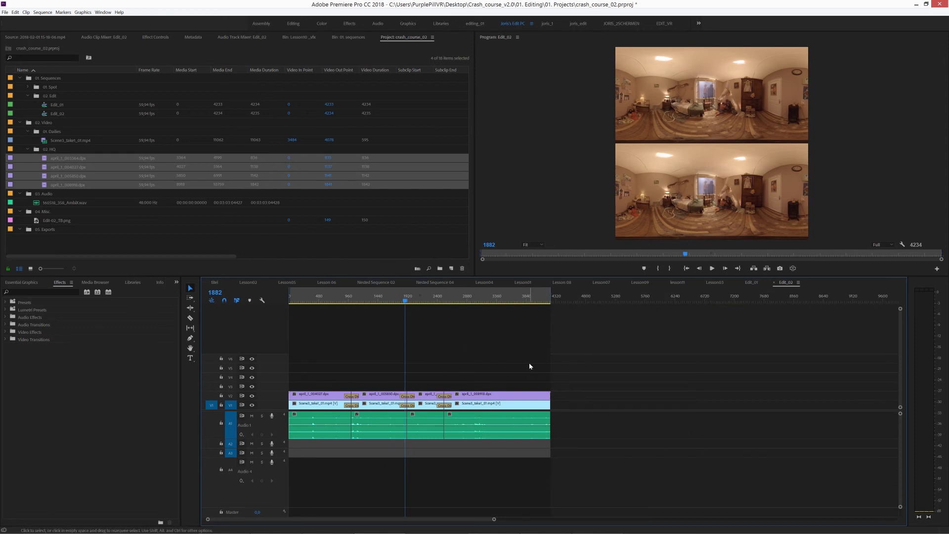
# Inspect the stereo stitch at frames 665 and 539 and look around the image in the VR video display.
pyautogui.moveTo(405, 300); pyautogui.dragTo(332, 360)
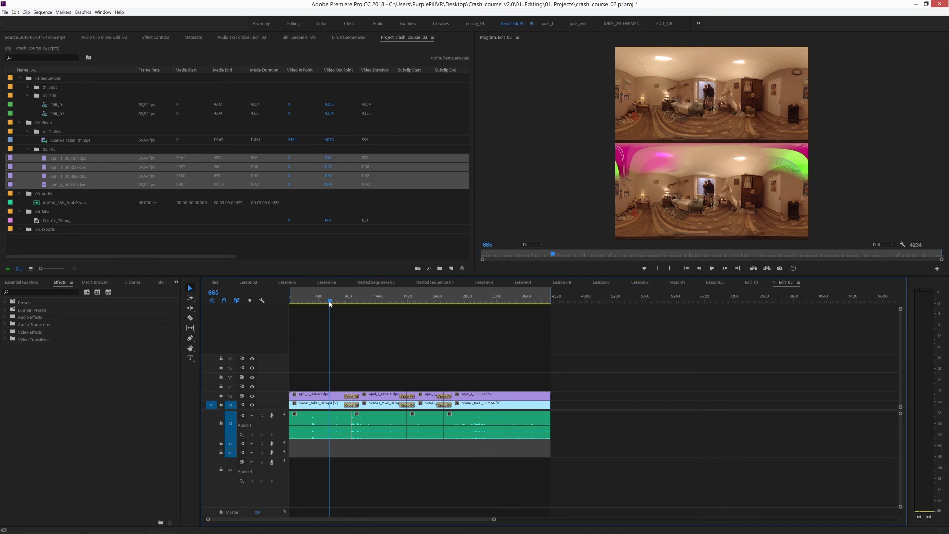
pyautogui.moveTo(330, 304); pyautogui.dragTo(322, 304)
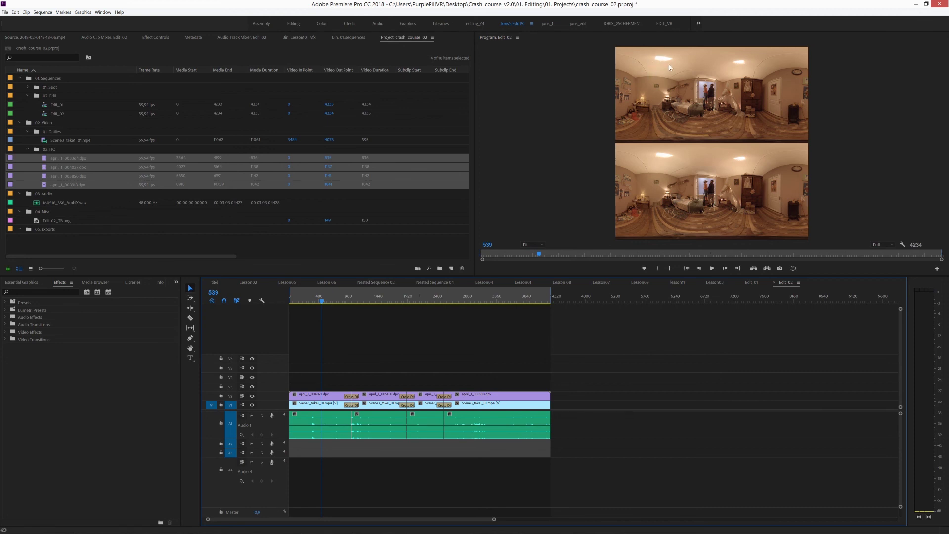
pyautogui.click(794, 268)
pyautogui.moveTo(739, 166); pyautogui.dragTo(741, 102)
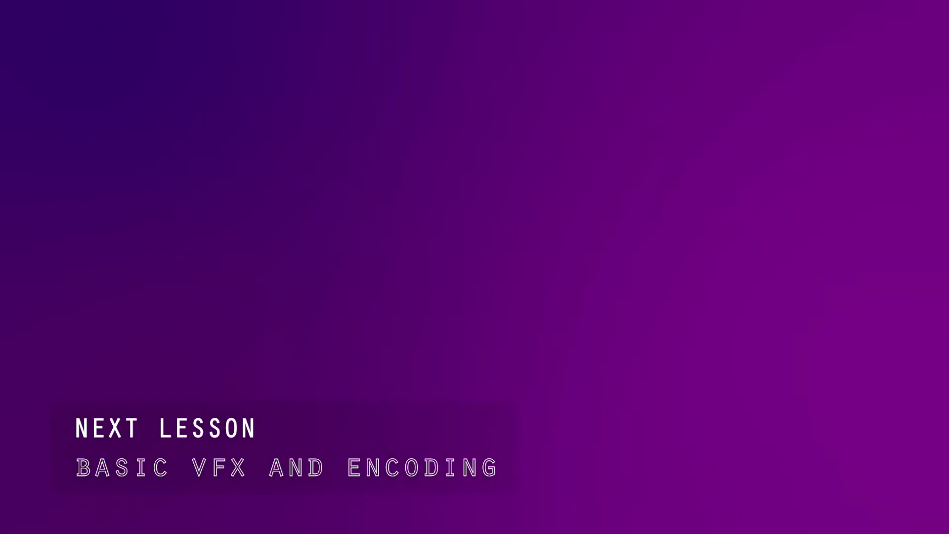